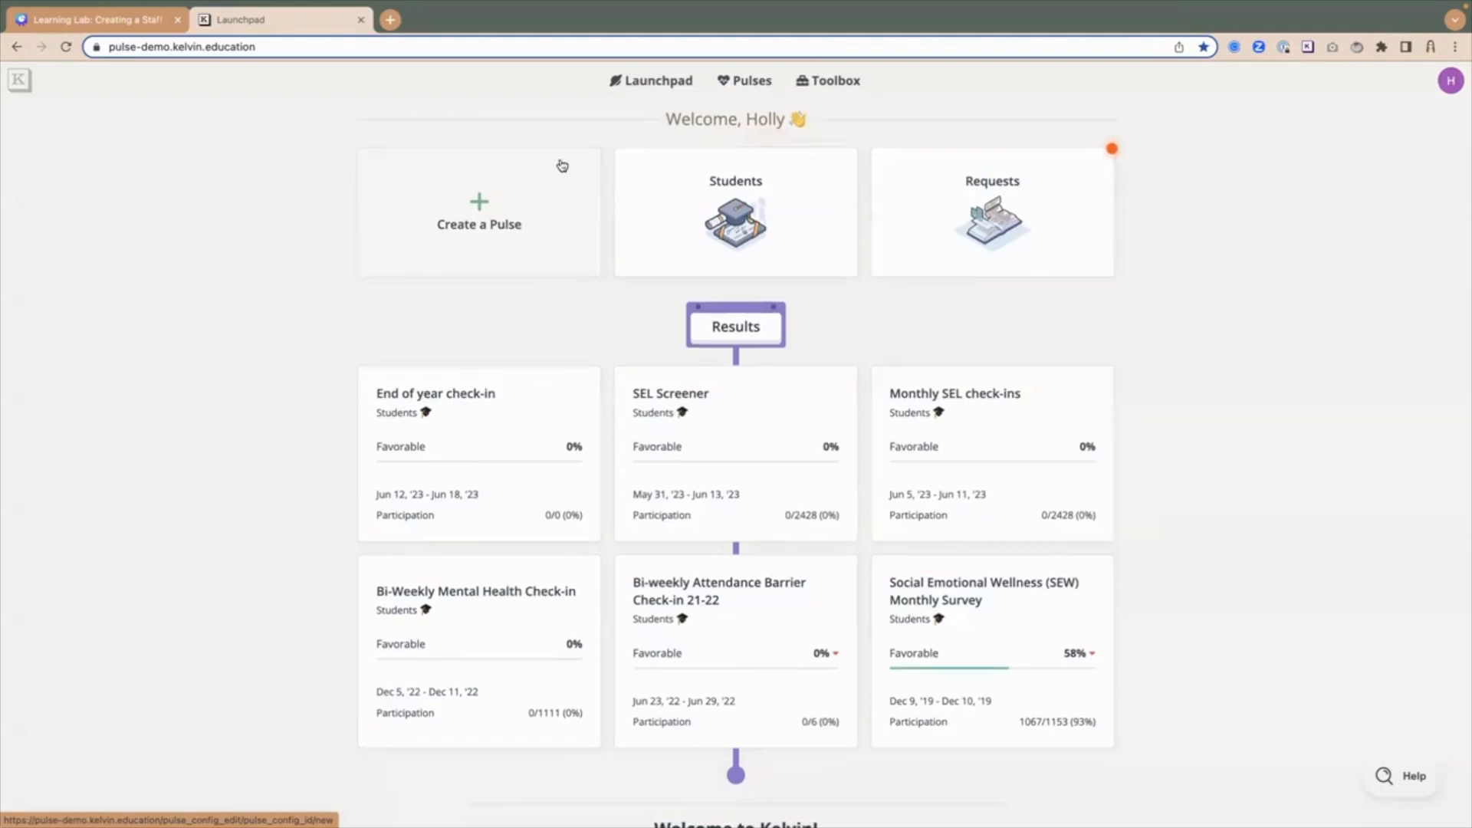
Create a new staff pulse and name it "Staff check in"
{"action": "left_click", "coordinate": [751, 84]}
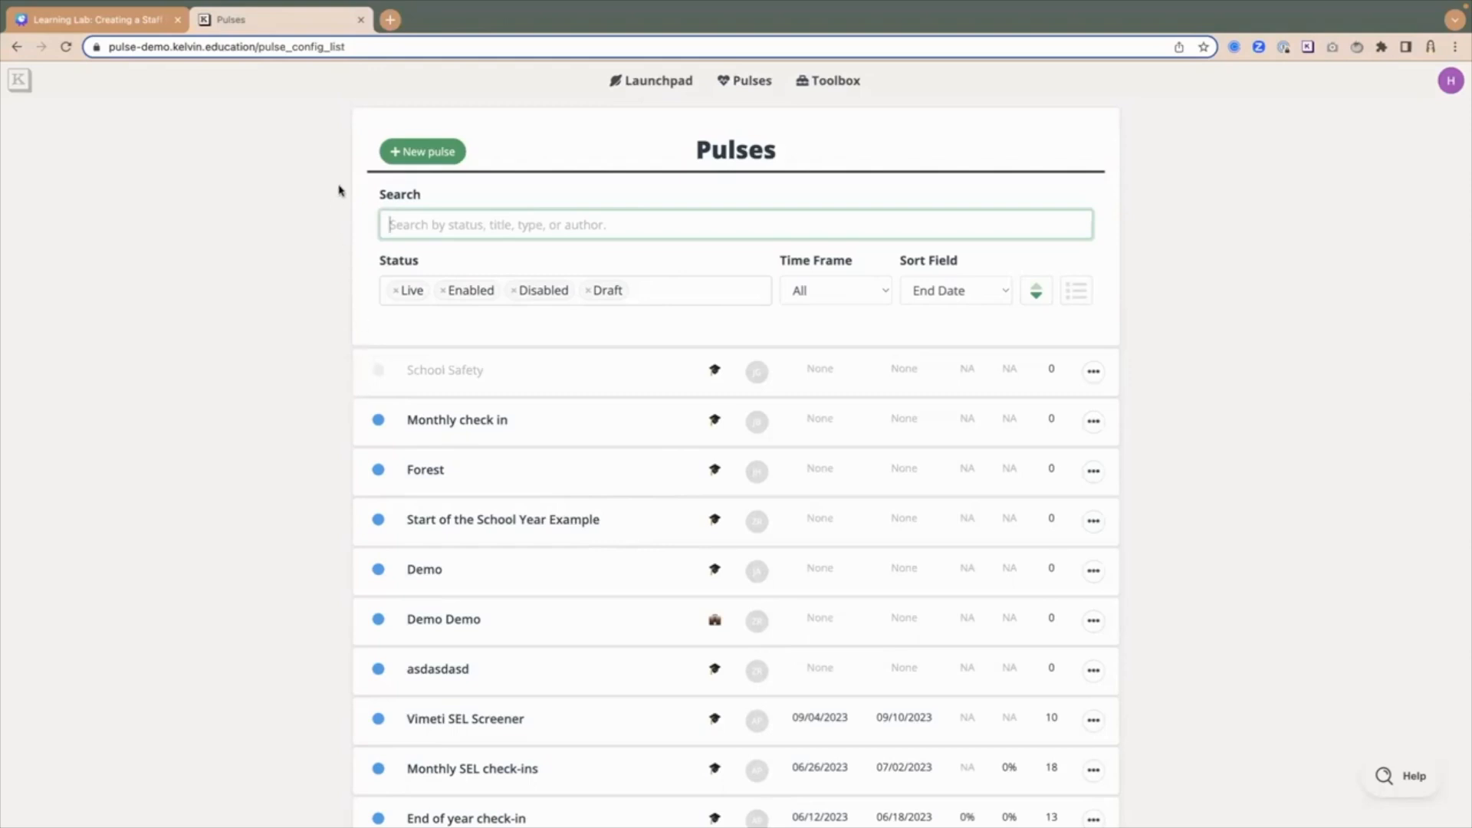
{"action": "left_click", "coordinate": [408, 151]}
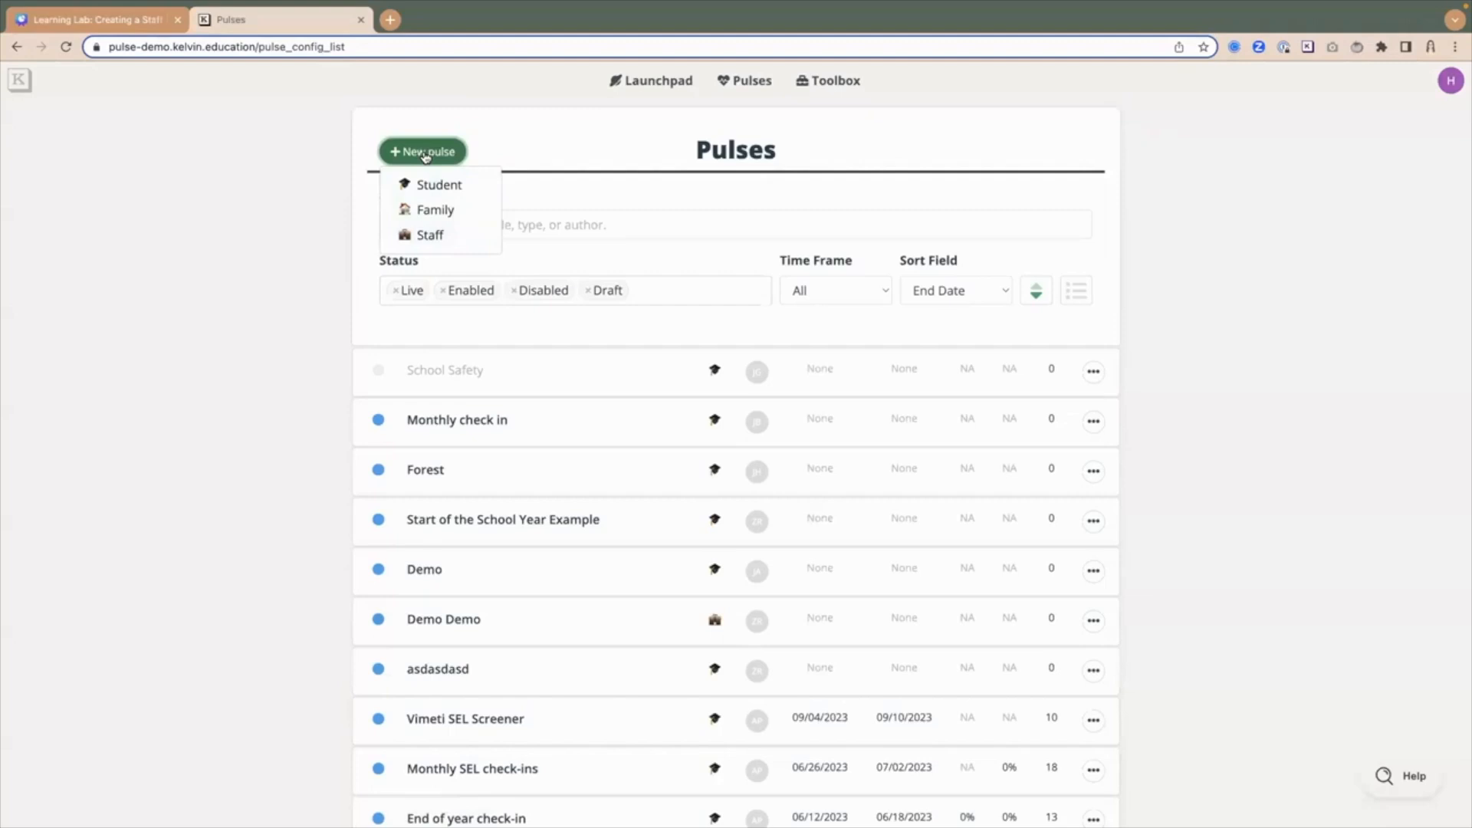
{"action": "left_click", "coordinate": [430, 235]}
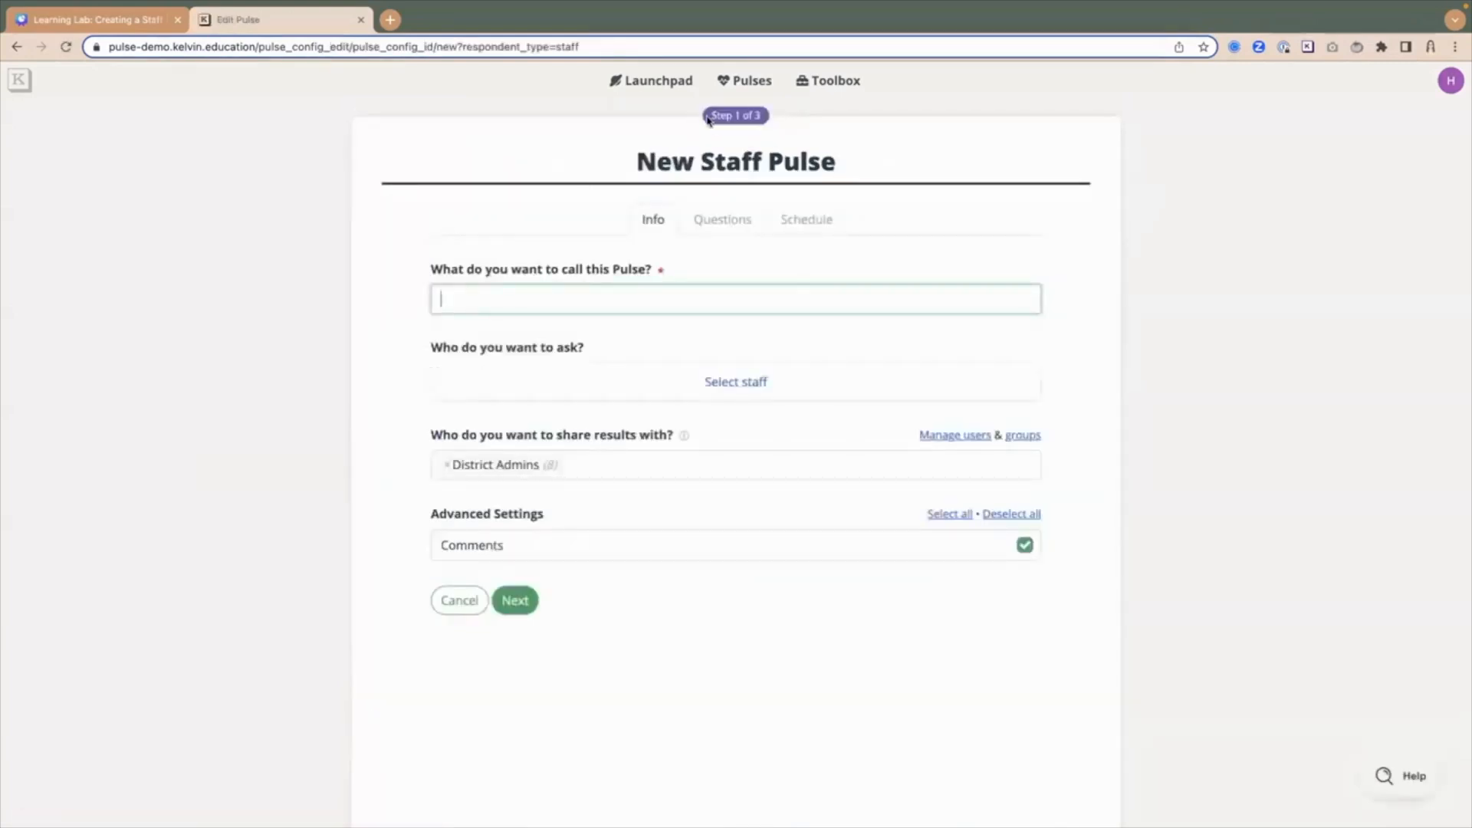
{"action": "left_click_drag", "start_coordinate": [705, 115], "coordinate": [776, 116]}
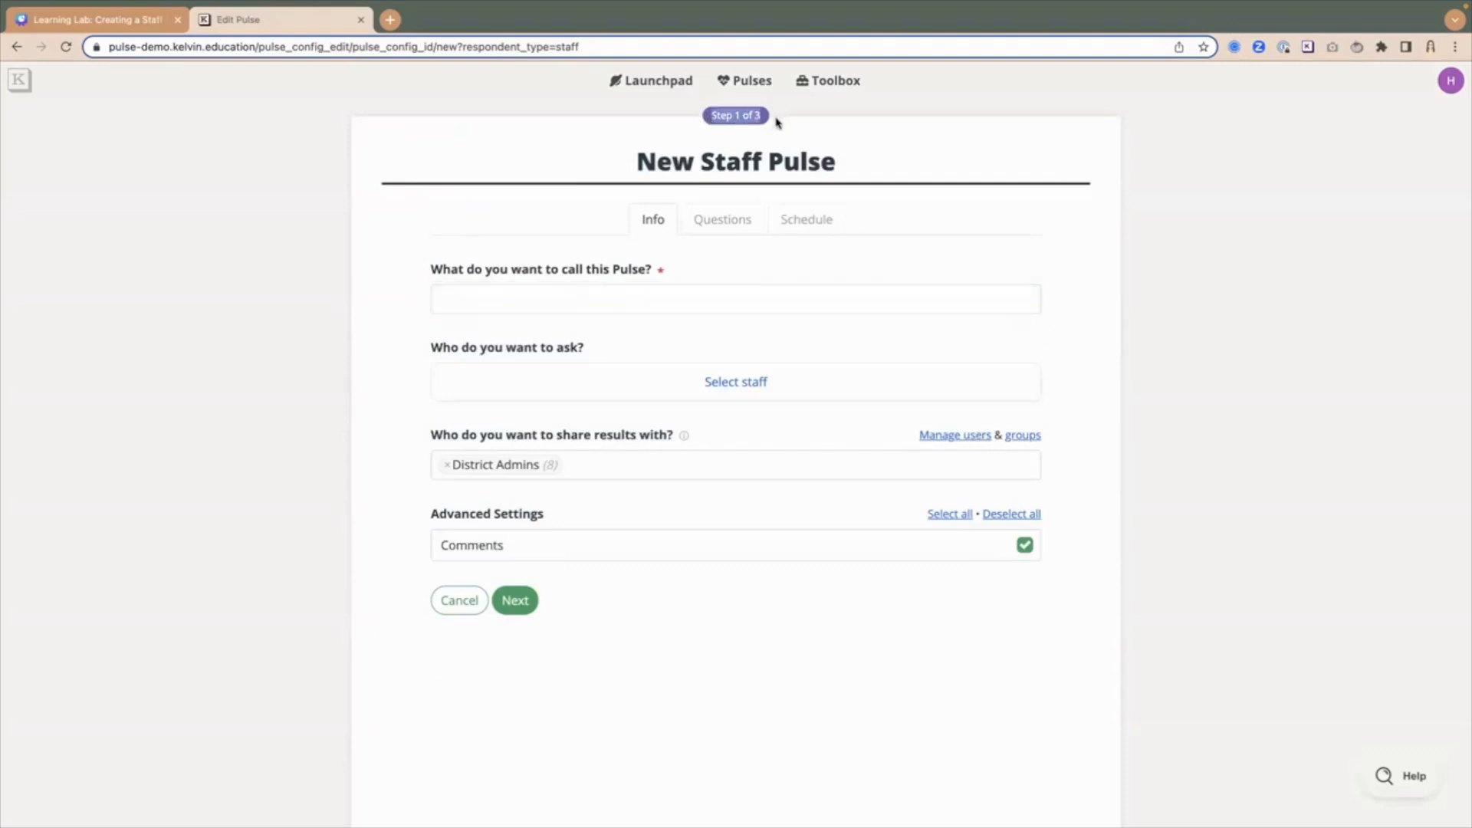
{"action": "left_click", "coordinate": [772, 123]}
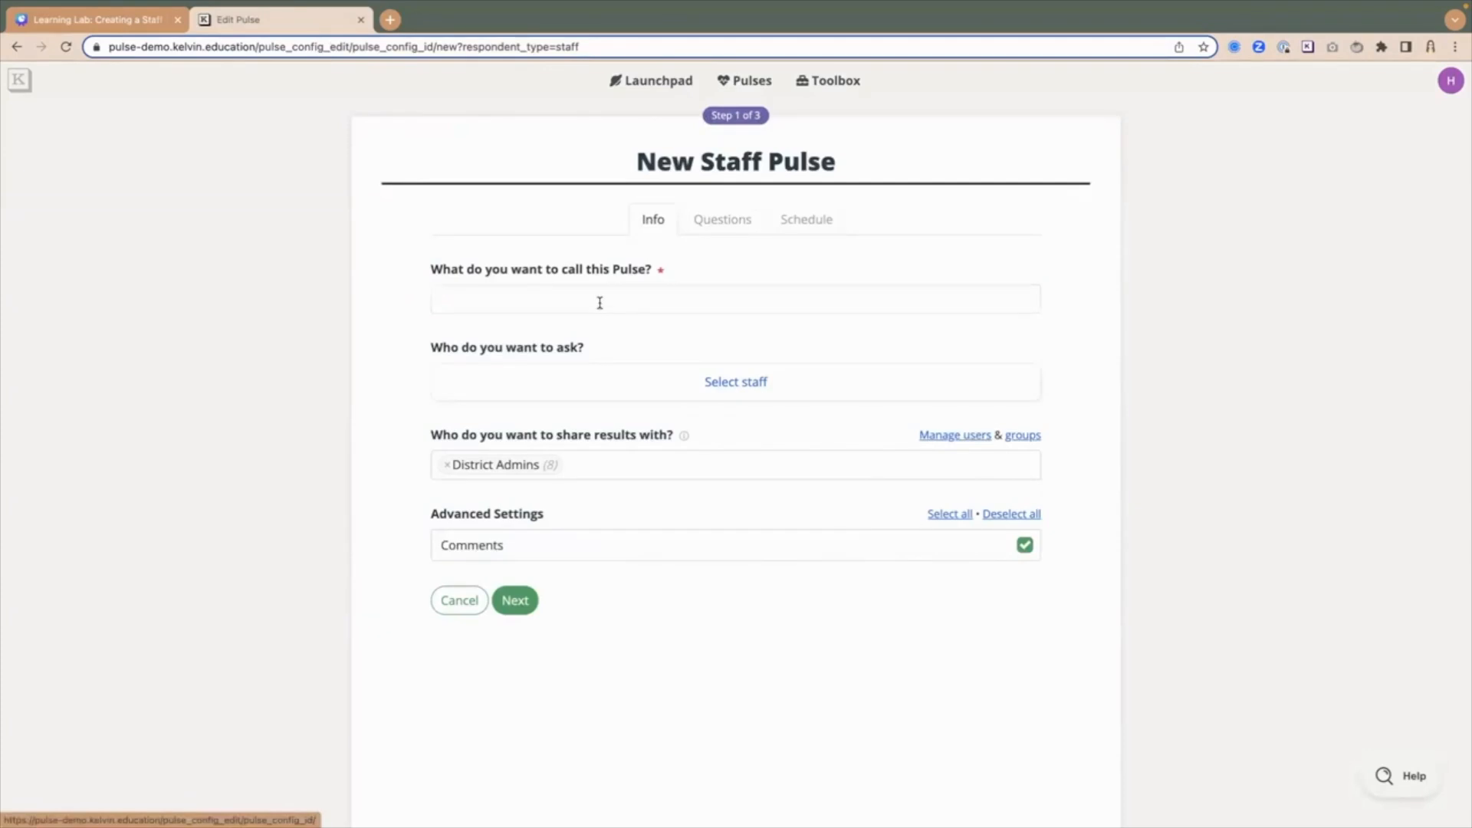
{"action": "left_click", "coordinate": [549, 310]}
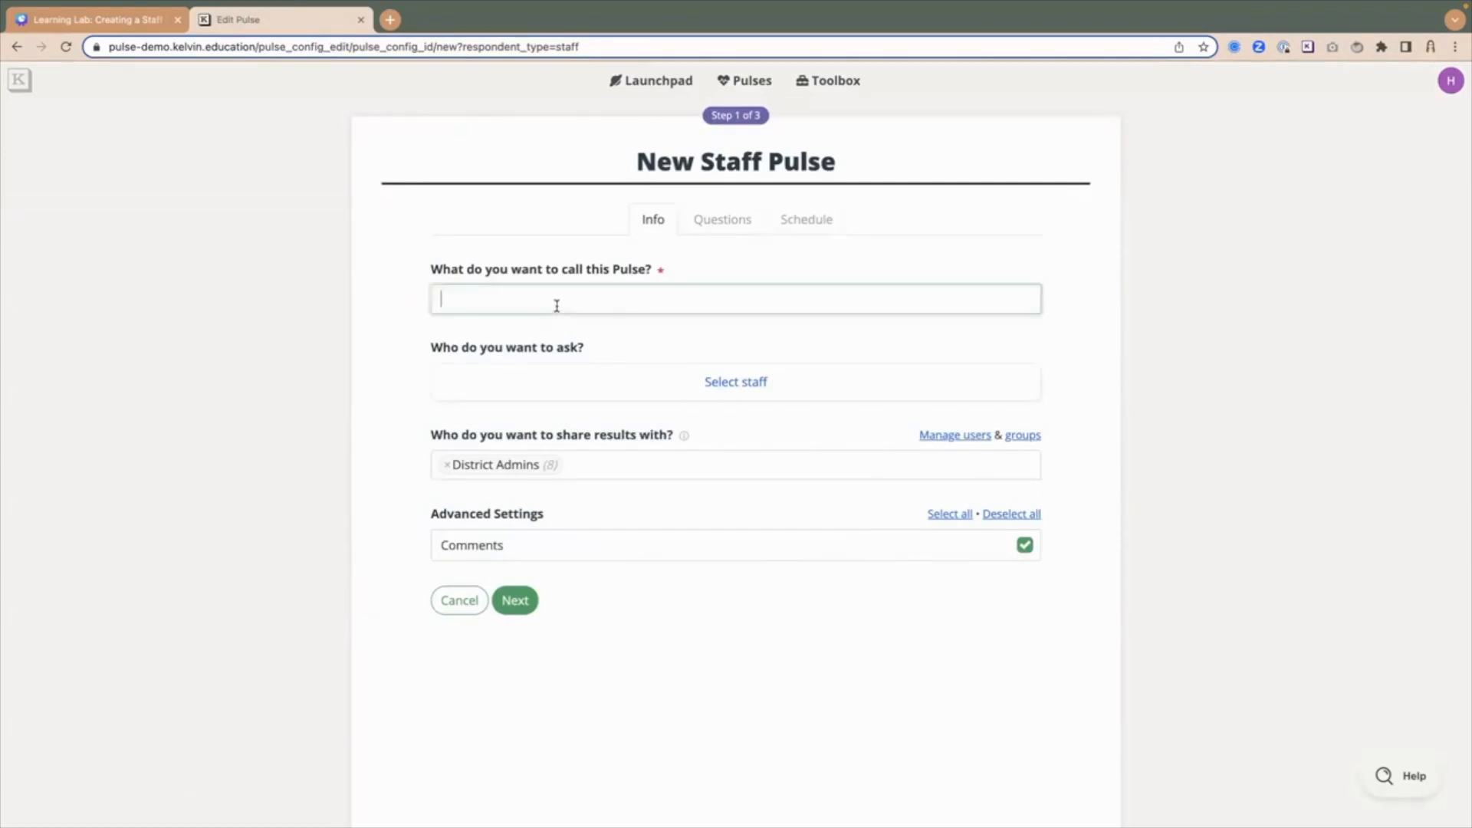
{"action": "type", "text": "Staff check in"}
Choose Boogie Middle as the school whose staff the pulse asks
{"action": "left_click", "coordinate": [746, 388]}
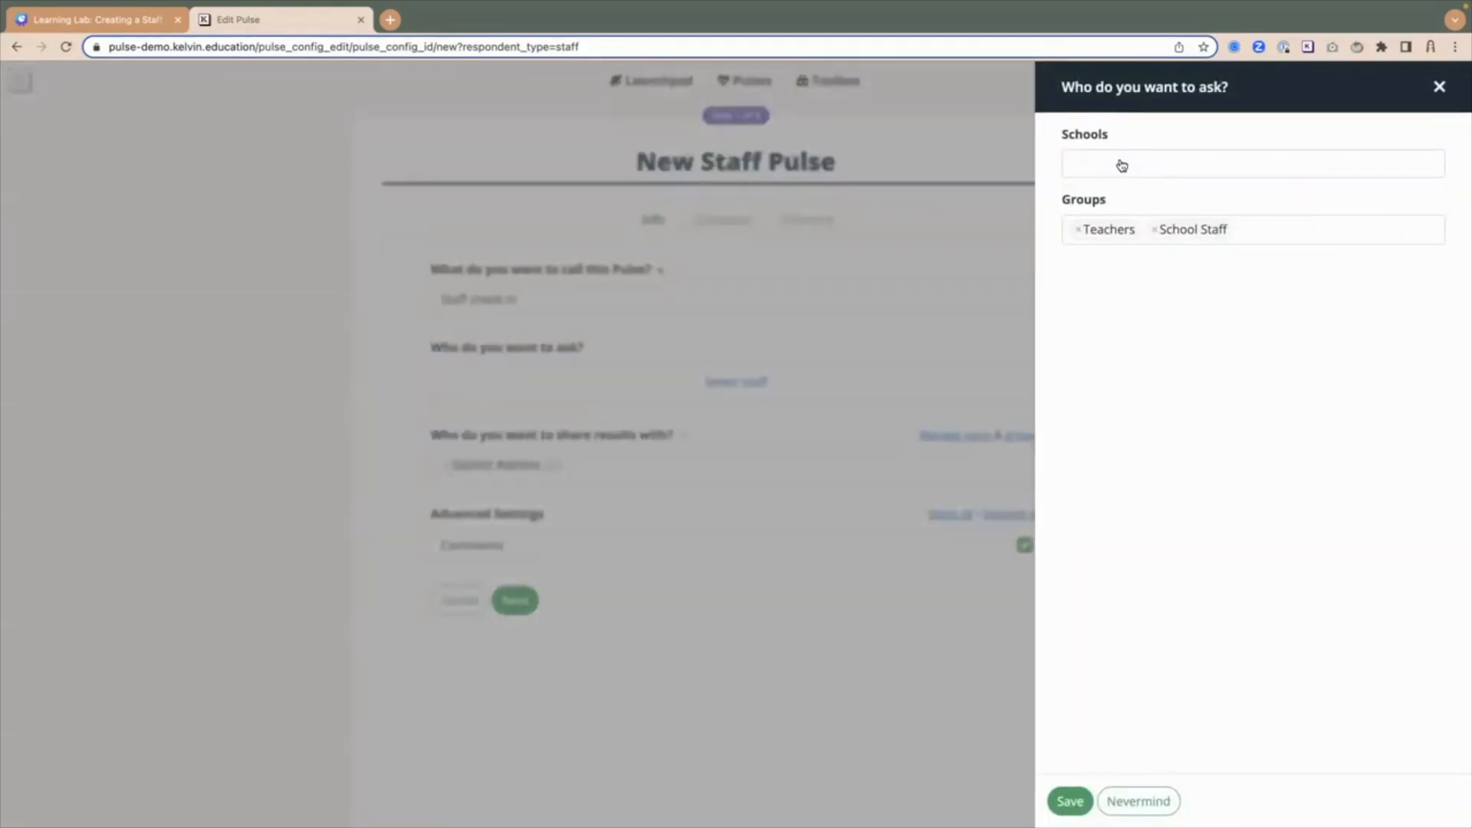
{"action": "left_click", "coordinate": [1121, 166]}
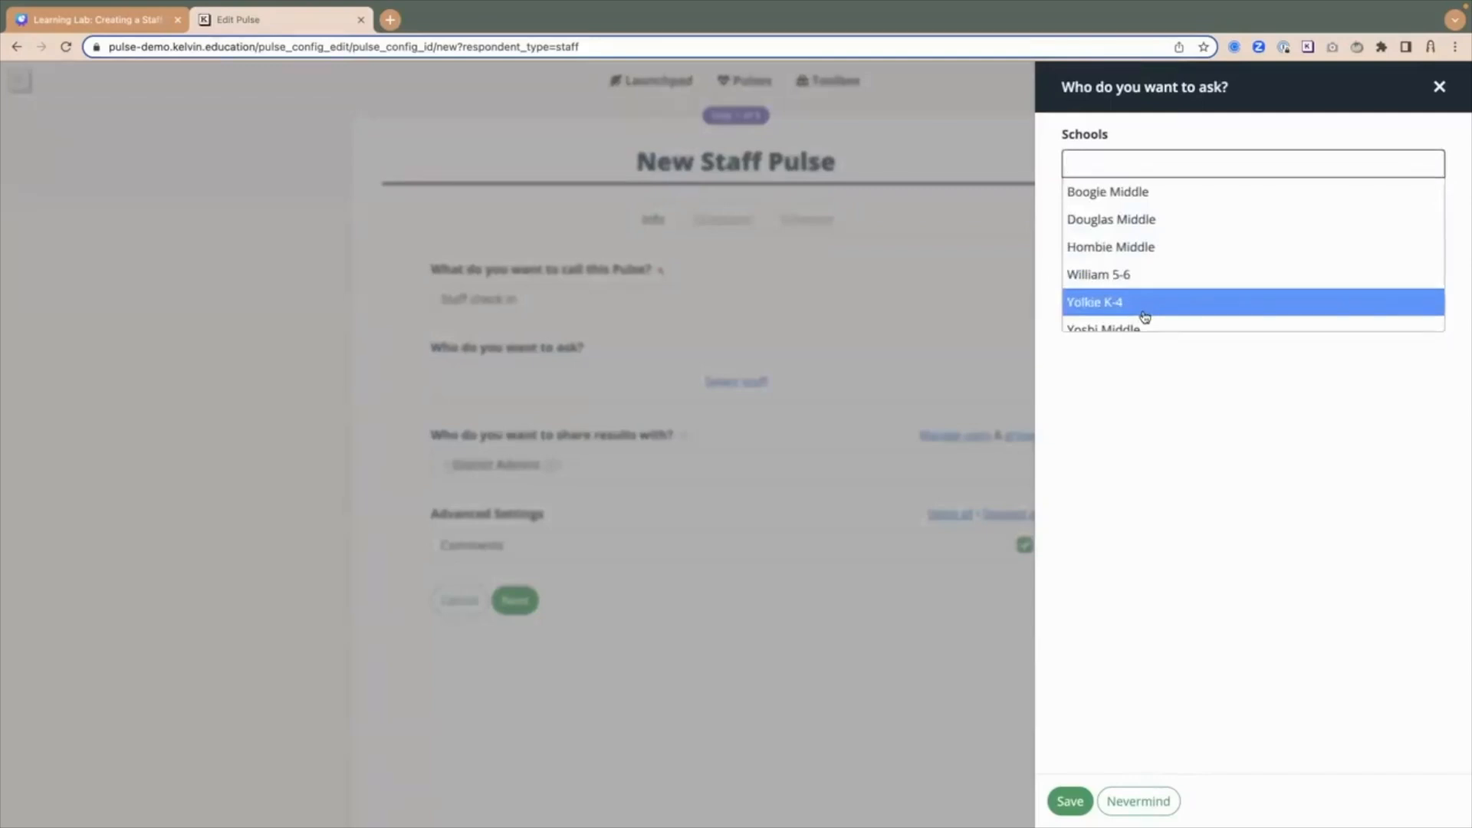
{"action": "left_click", "coordinate": [1101, 193]}
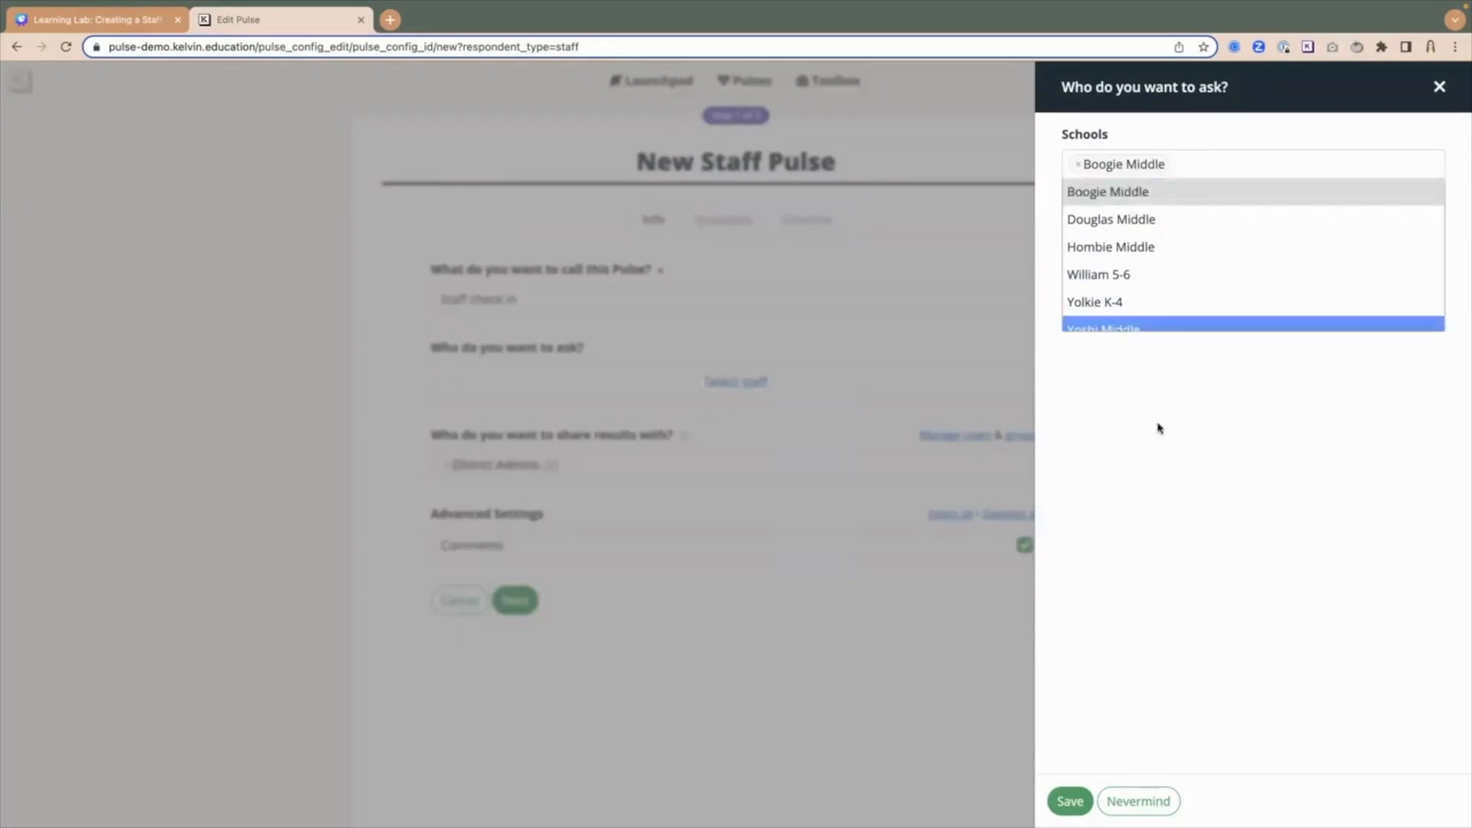
{"action": "left_click", "coordinate": [1127, 617]}
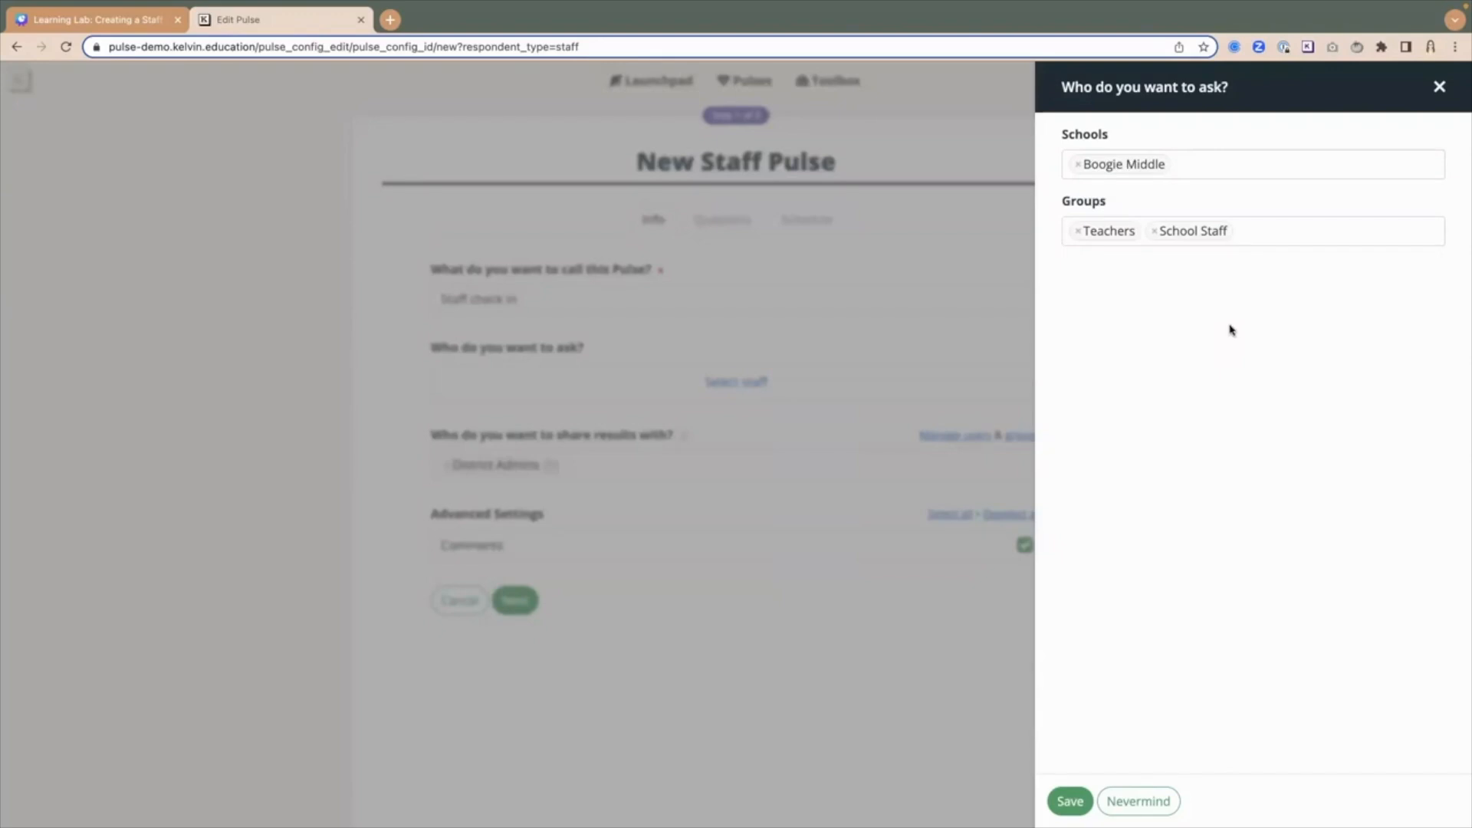
Add the Counselors at Boogie Middle group to the staff being asked and save the respondent selection
{"action": "left_click", "coordinate": [1268, 240]}
{"action": "scroll", "coordinate": [1107, 286], "scroll_direction": "down", "scroll_amount": 2}
{"action": "scroll", "coordinate": [1166, 295], "scroll_direction": "down", "scroll_amount": 5}
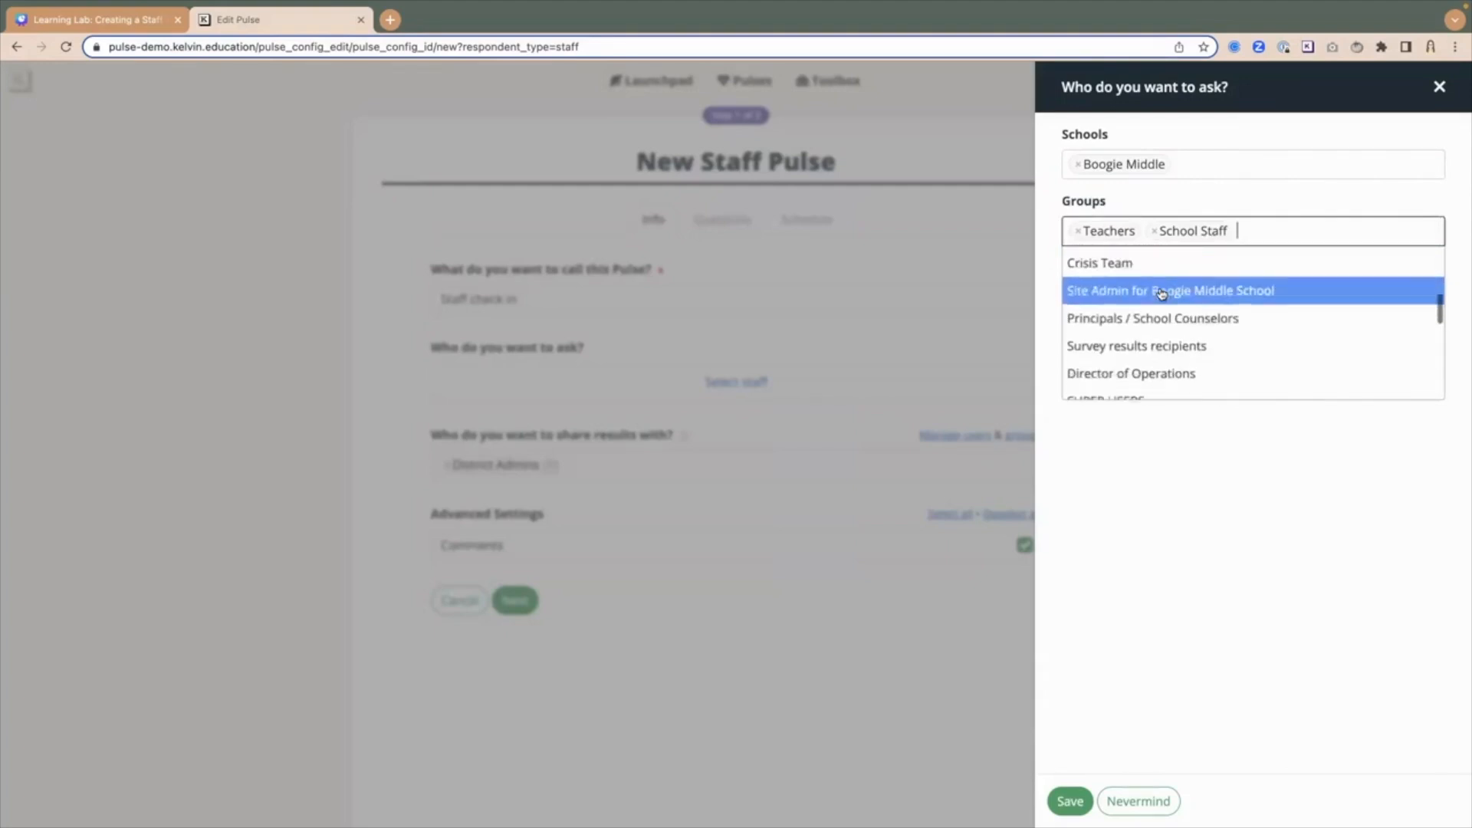
{"action": "scroll", "coordinate": [1158, 338], "scroll_direction": "down", "scroll_amount": 8}
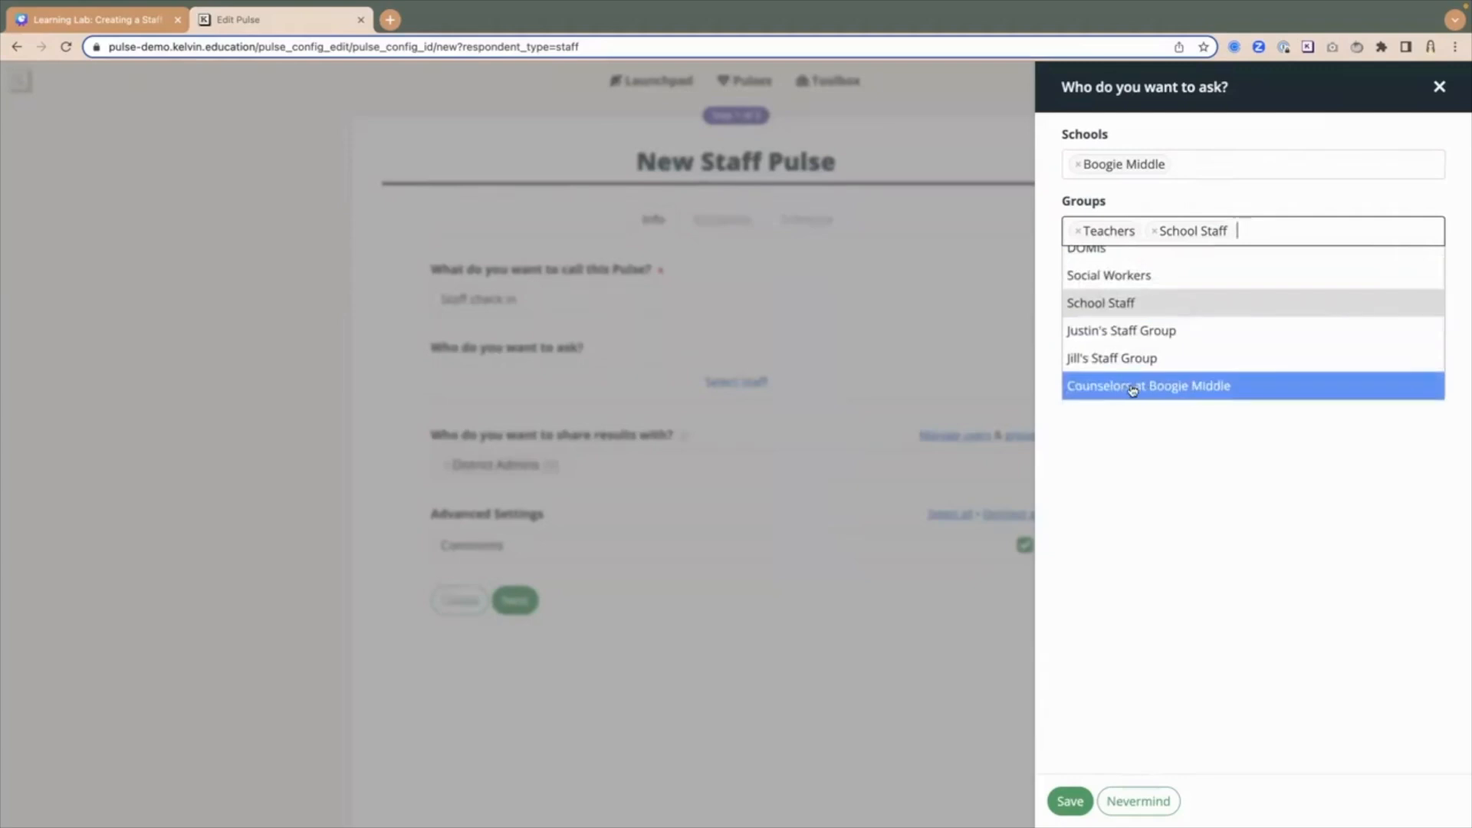
{"action": "left_click", "coordinate": [1118, 393]}
{"action": "left_click", "coordinate": [1169, 554]}
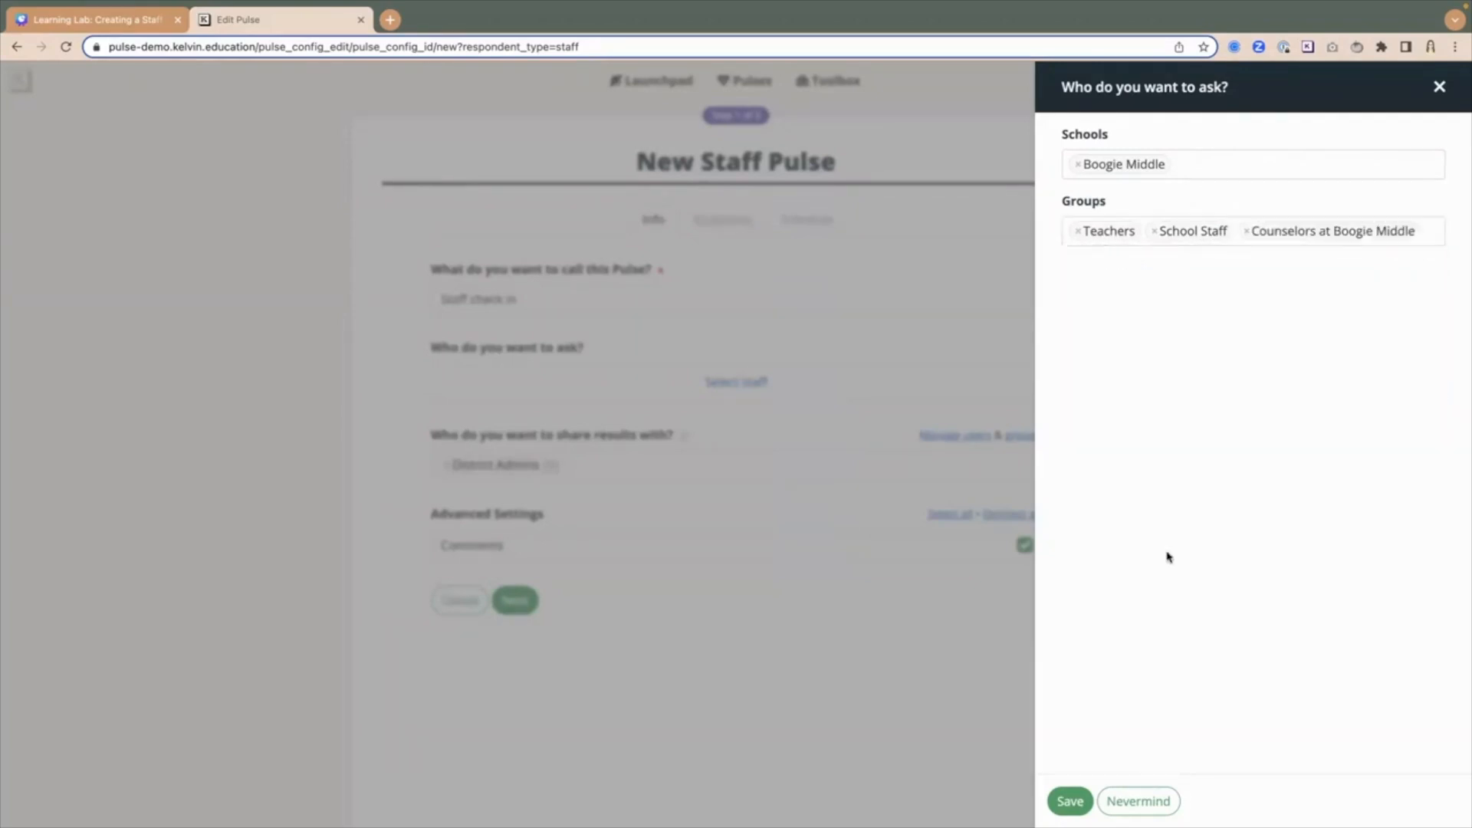
{"action": "left_click", "coordinate": [1069, 801]}
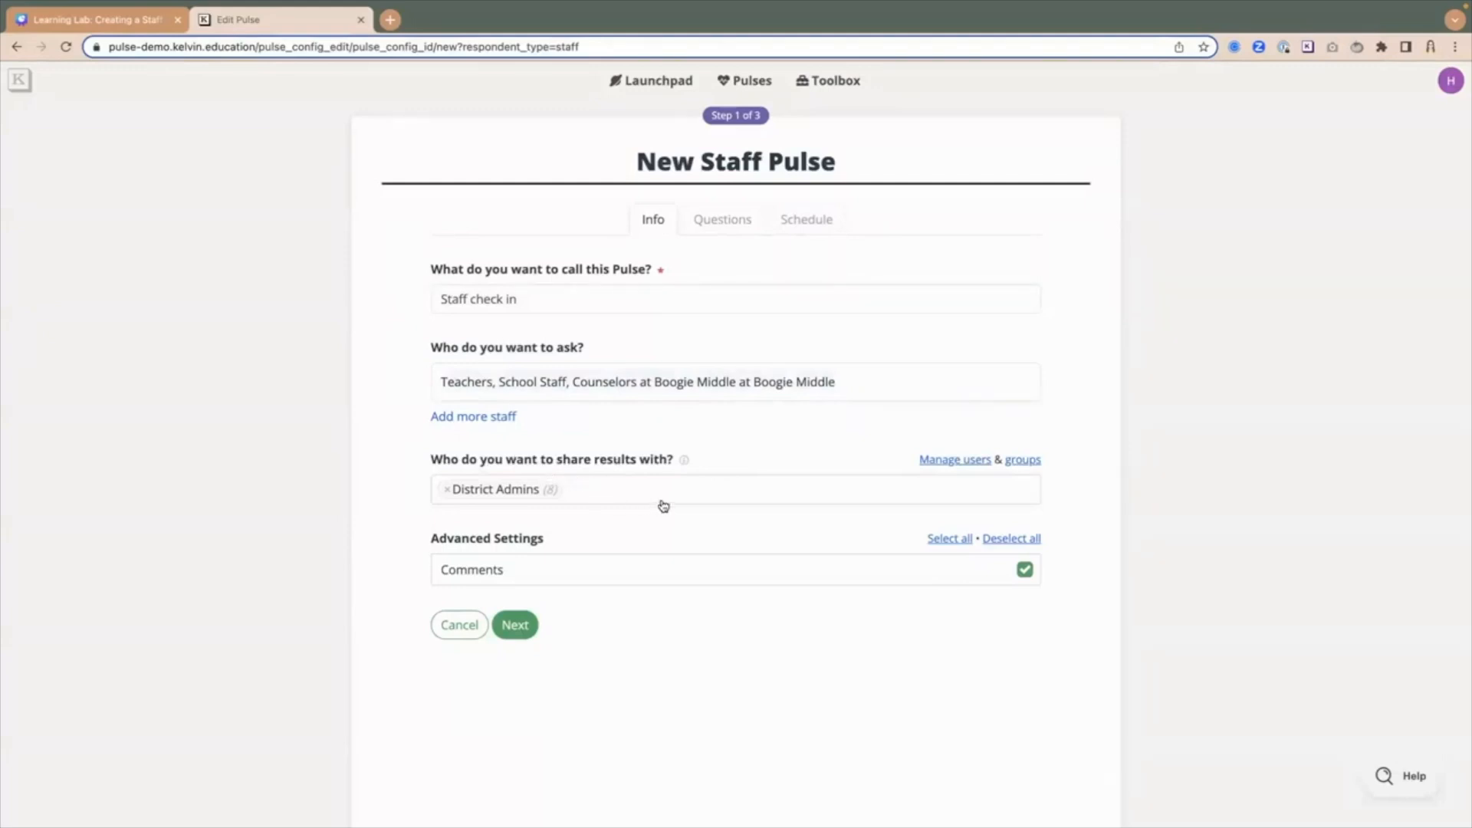
Share the results with Boogie MS Admins instead of District Admins, and proceed to the questions stage
{"action": "left_click", "coordinate": [448, 494]}
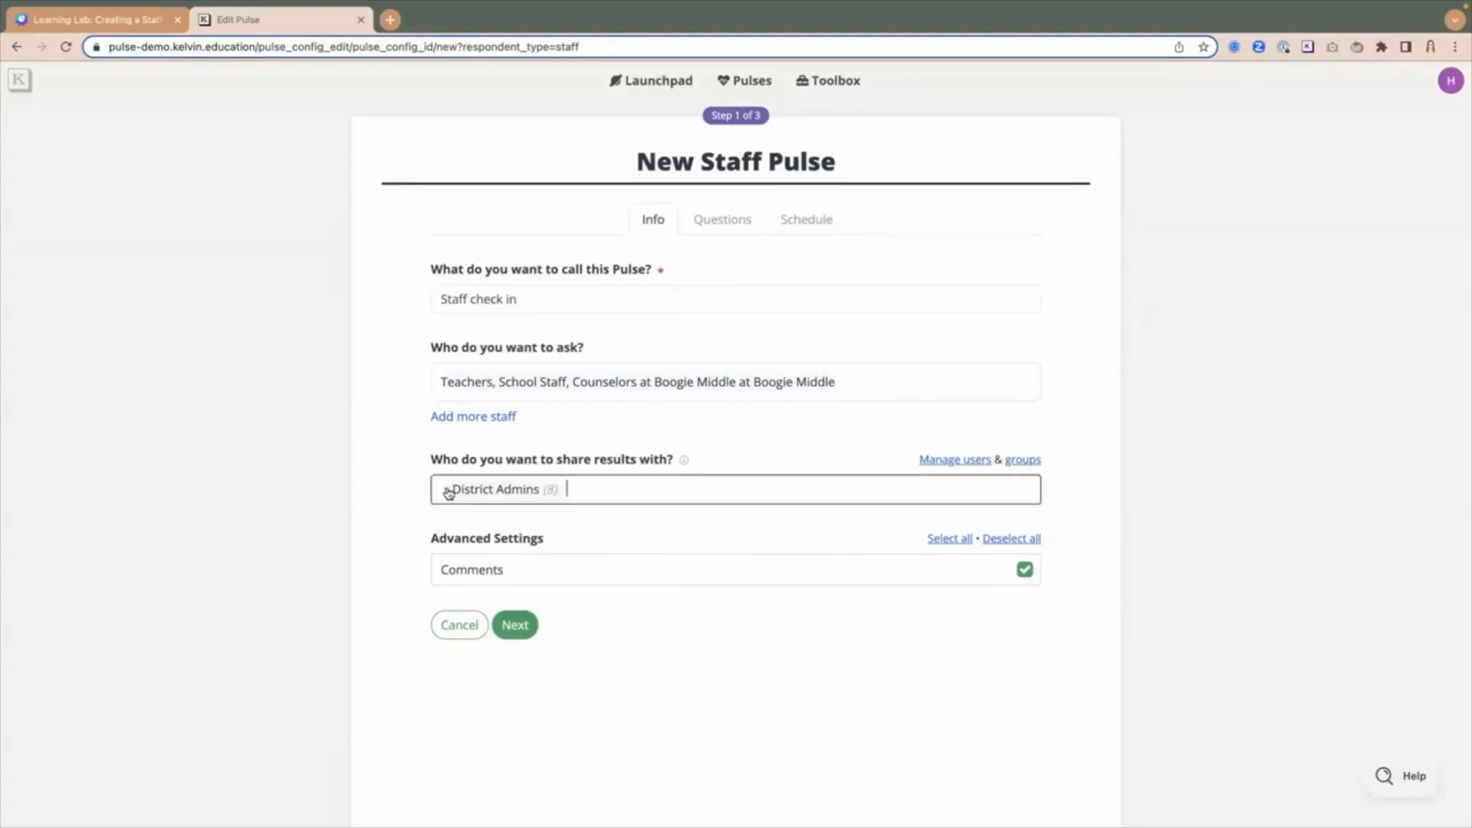
{"action": "scroll", "coordinate": [534, 528], "scroll_direction": "down", "scroll_amount": 3}
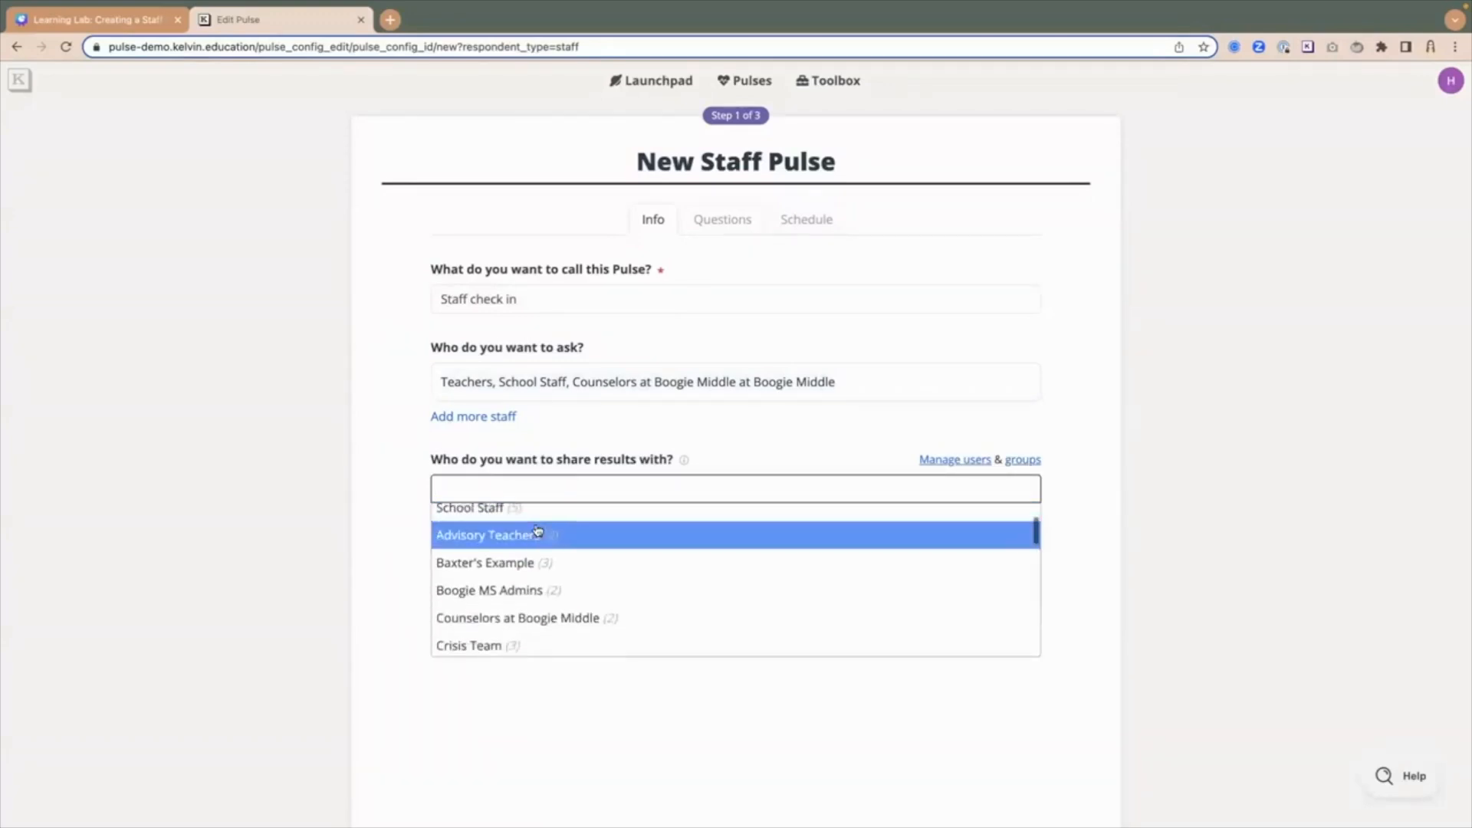
{"action": "left_click", "coordinate": [495, 541]}
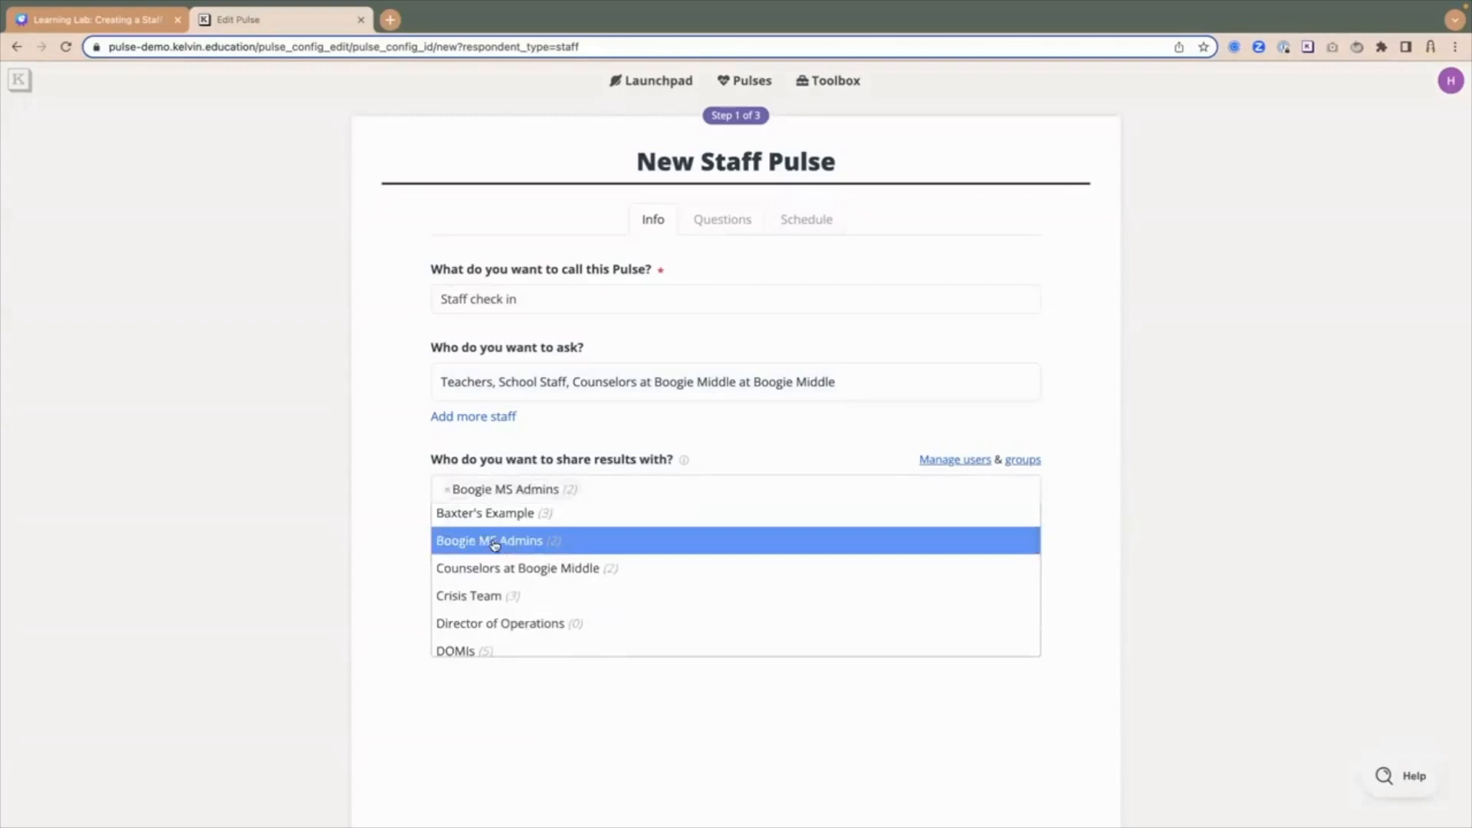
{"action": "left_click", "coordinate": [358, 450]}
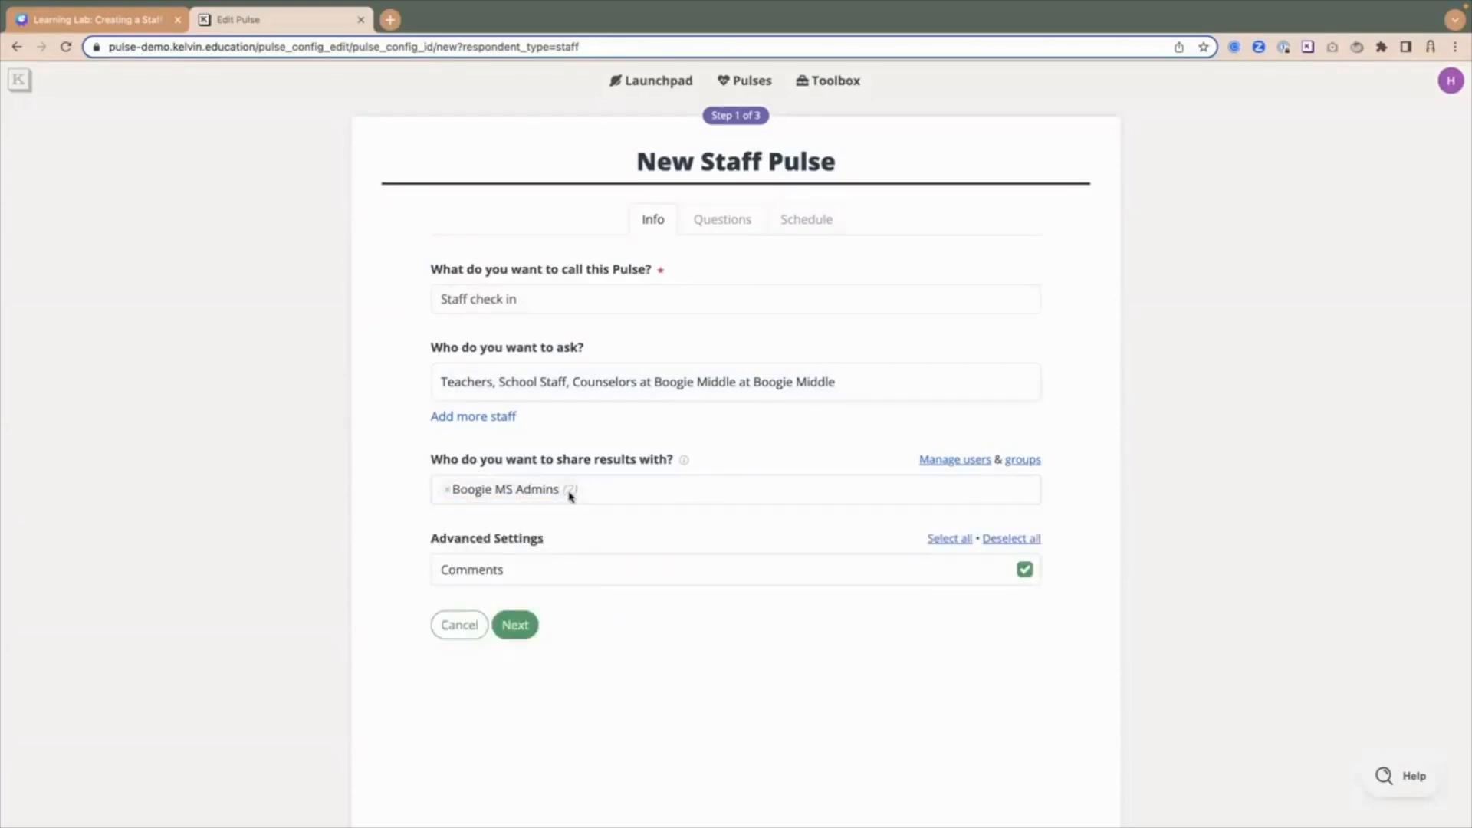
{"action": "mouse_move", "coordinate": [568, 485]}
{"action": "left_click", "coordinate": [527, 630]}
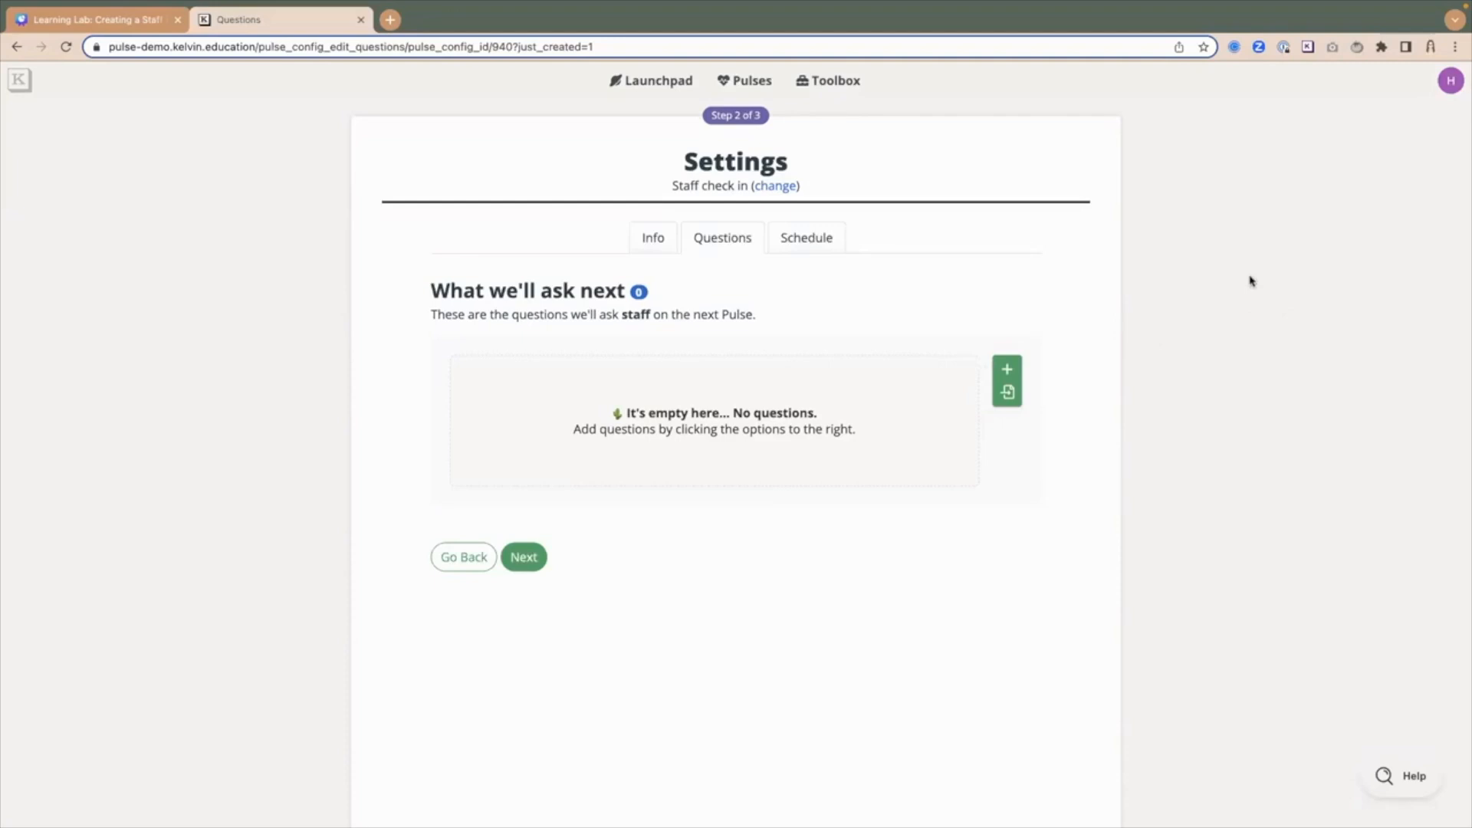
Search the question bank for "mental health" and add the teacher mental health priority question, followed by the district support question
{"action": "left_click", "coordinate": [1009, 394]}
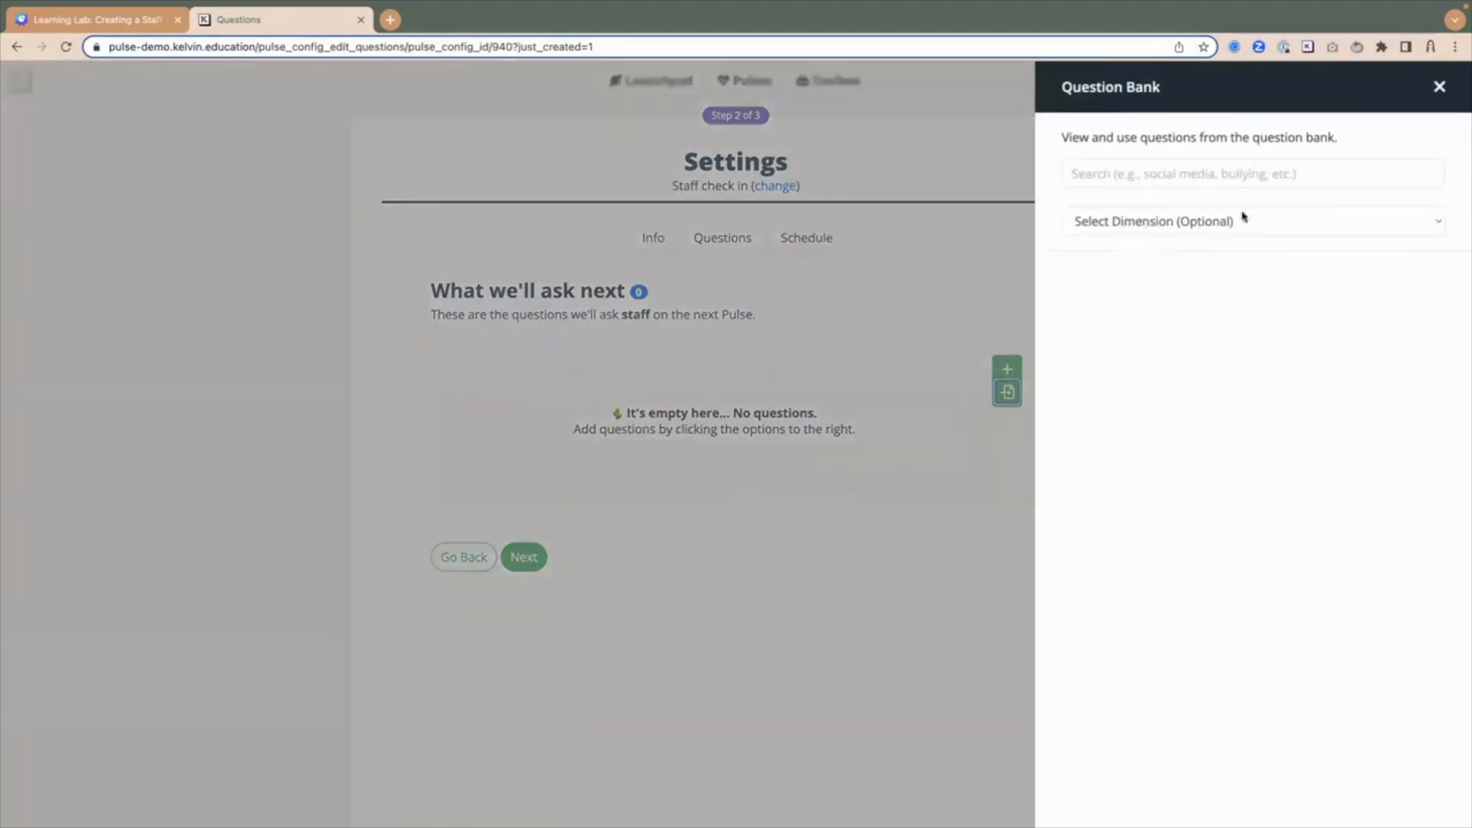
{"action": "left_click", "coordinate": [1278, 220]}
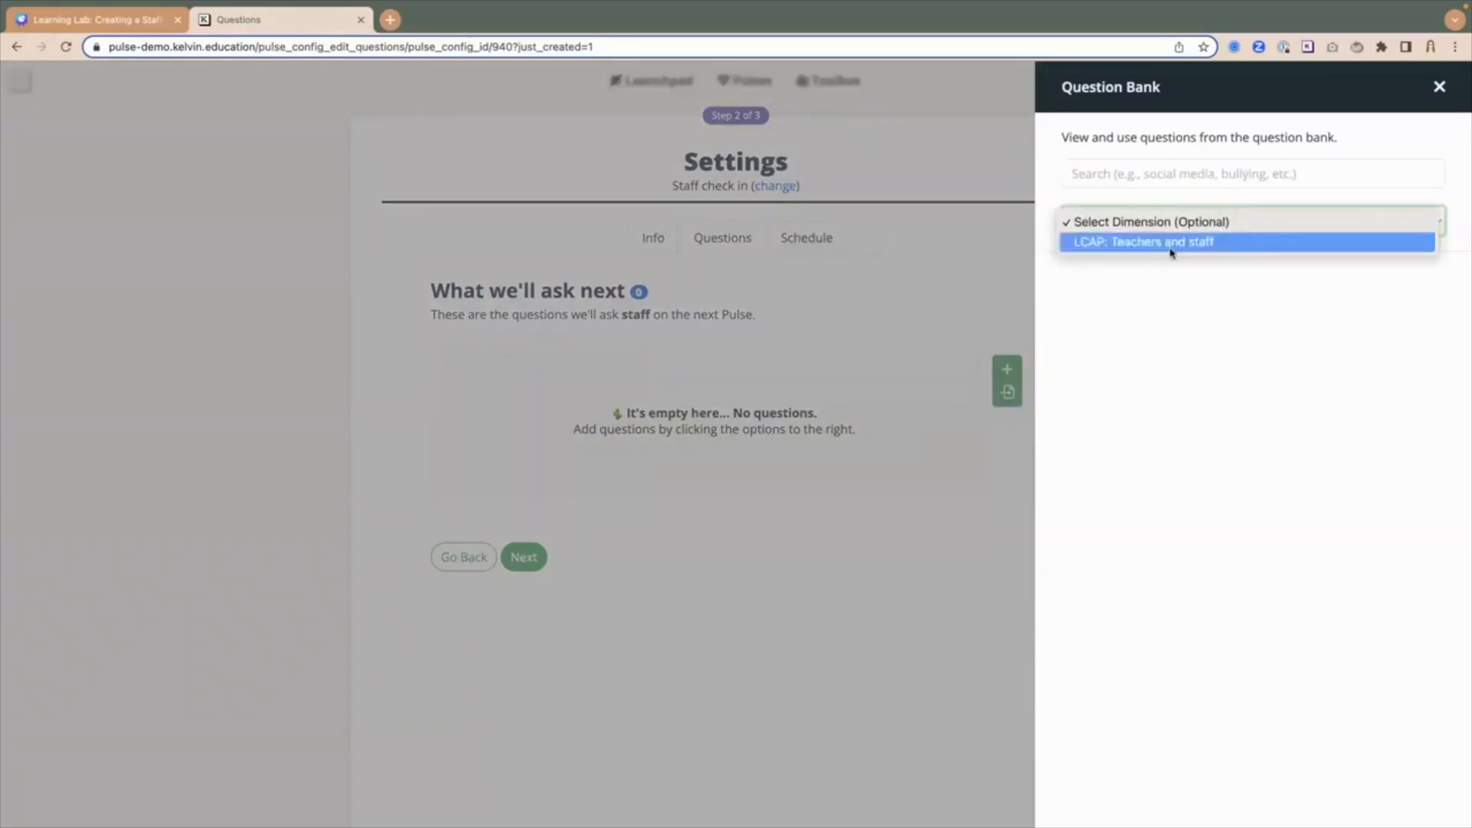
{"action": "left_click", "coordinate": [1117, 175]}
{"action": "left_click", "coordinate": [1116, 174]}
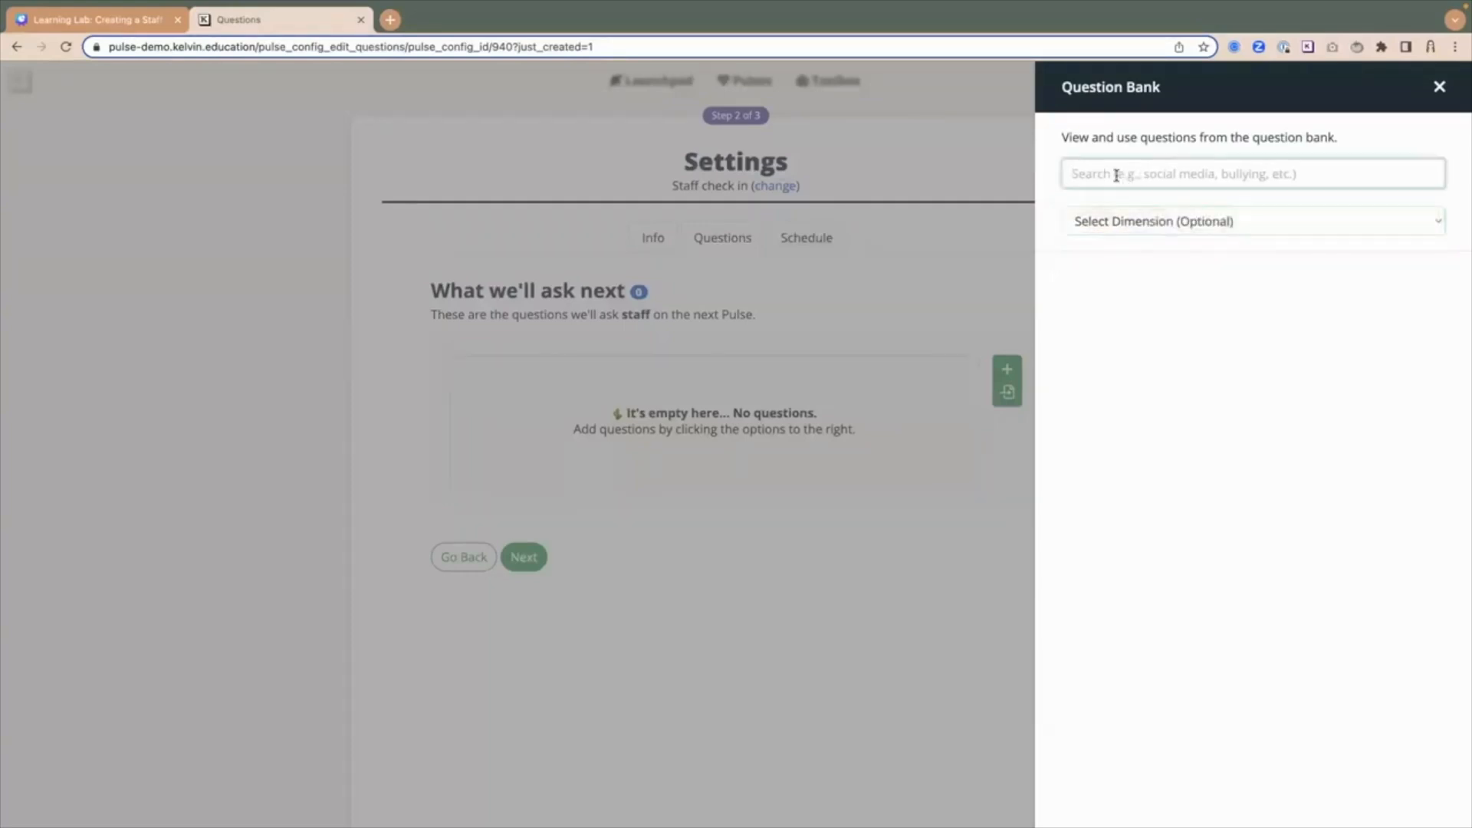
{"action": "type", "text": "me"}
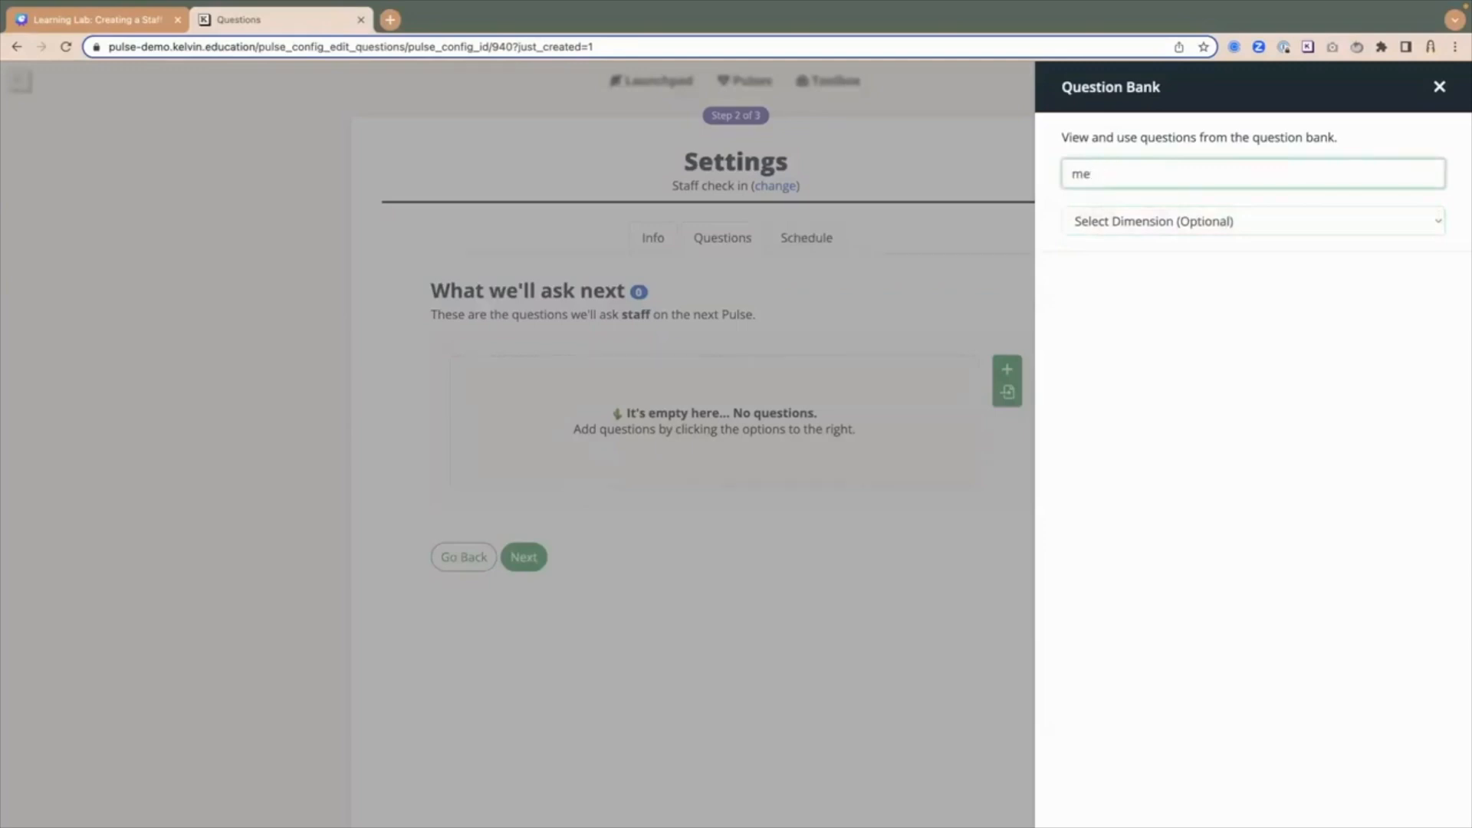
{"action": "type", "text": "wnal health"}
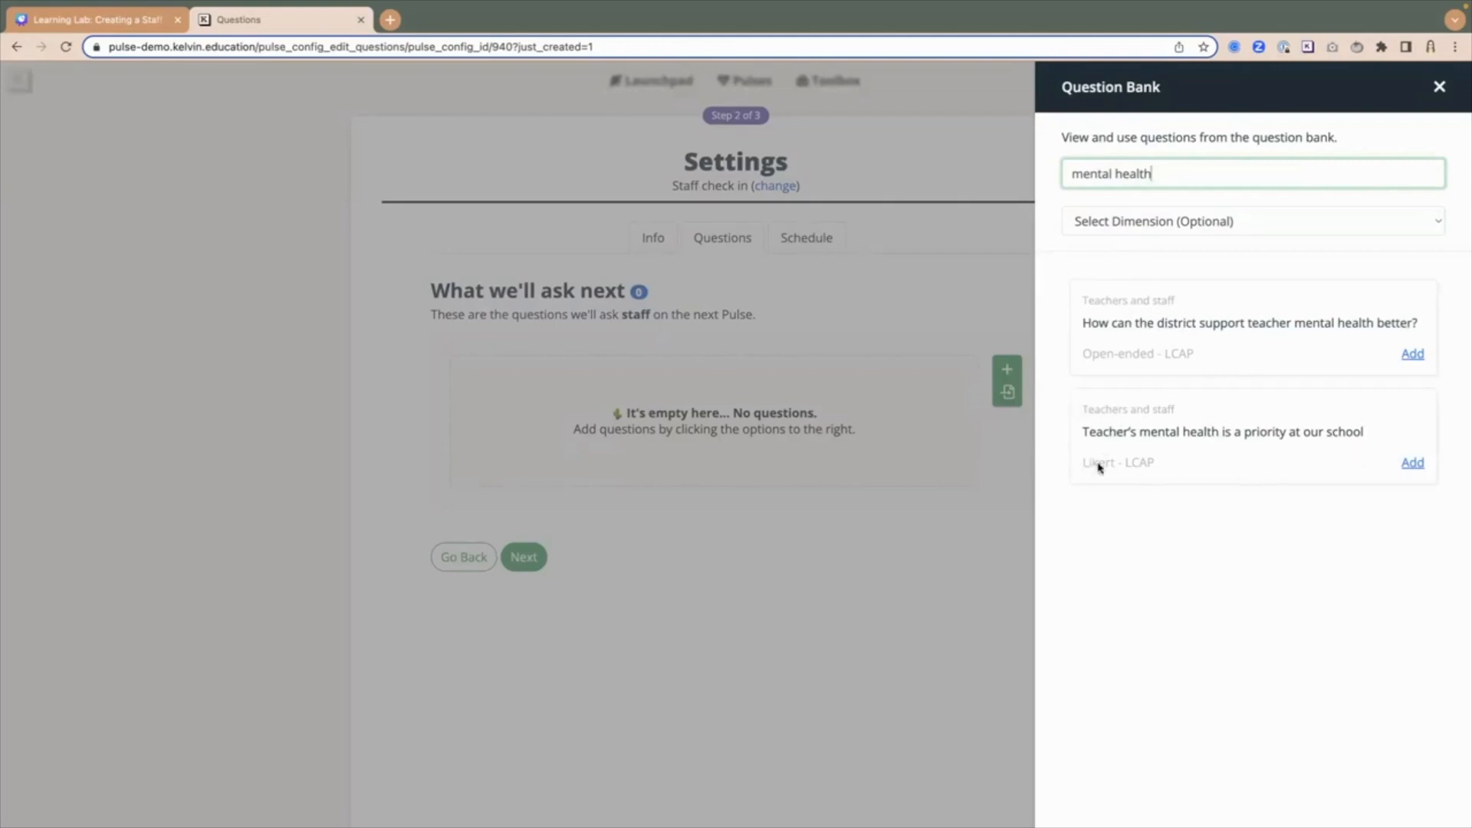
{"action": "left_click", "coordinate": [1412, 462]}
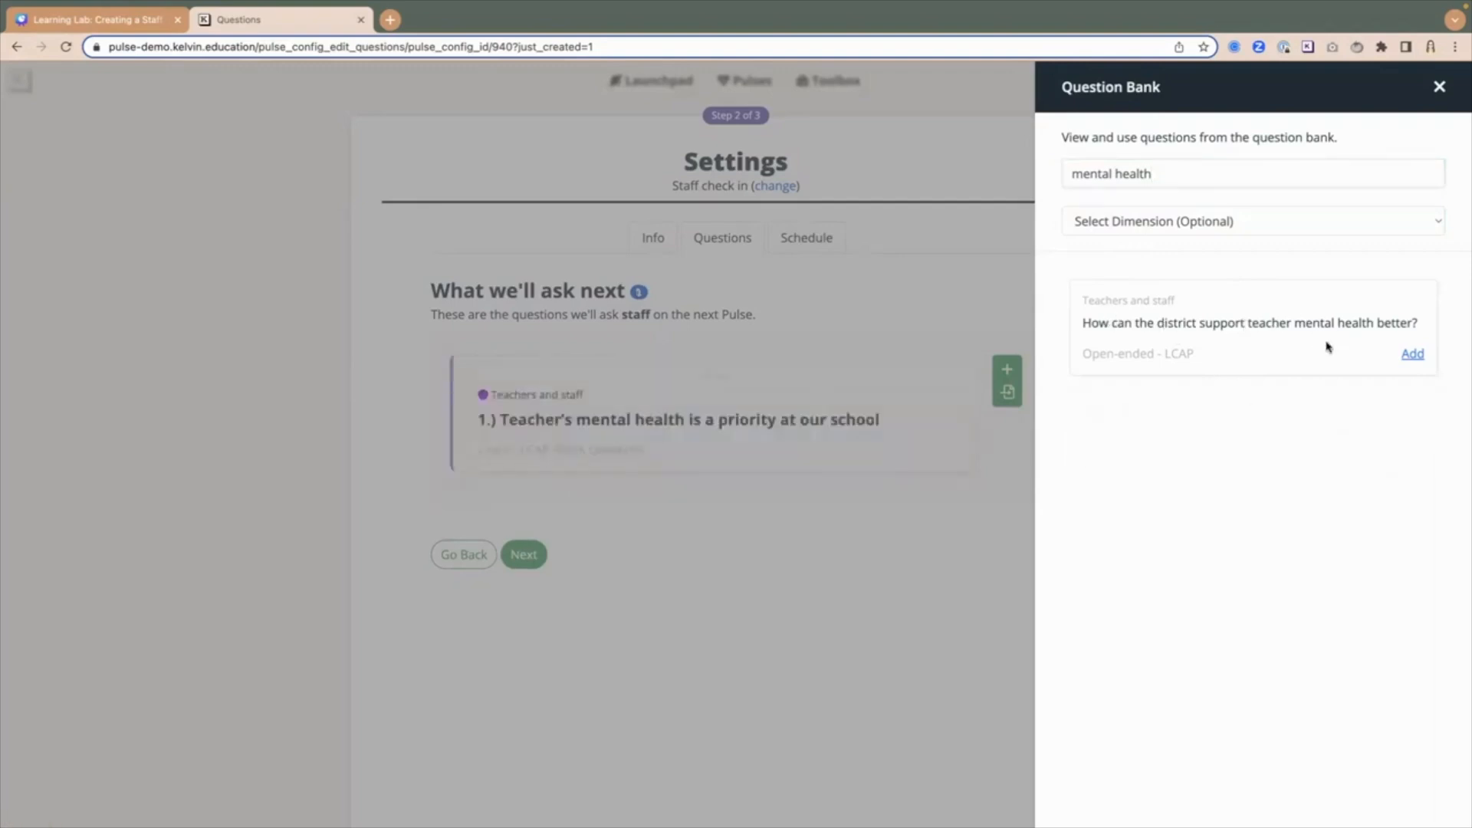
{"action": "left_click", "coordinate": [1412, 355]}
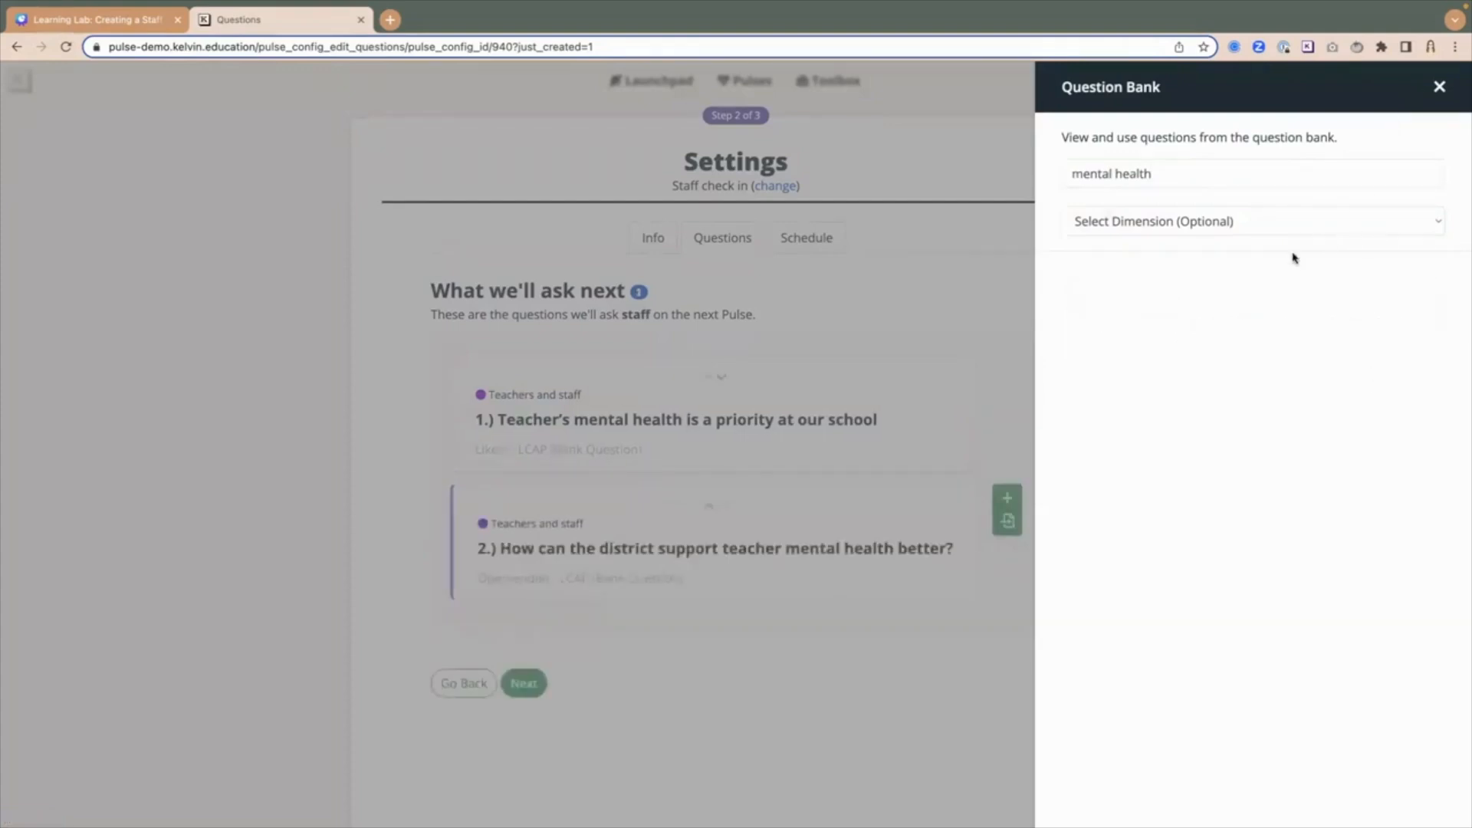
Search the question bank for "retention", add "How can the district improve teacher retention?", and close the bank
{"action": "double_click", "coordinate": [1187, 168]}
{"action": "key", "text": "super+a"}
{"action": "type", "text": "retento"}
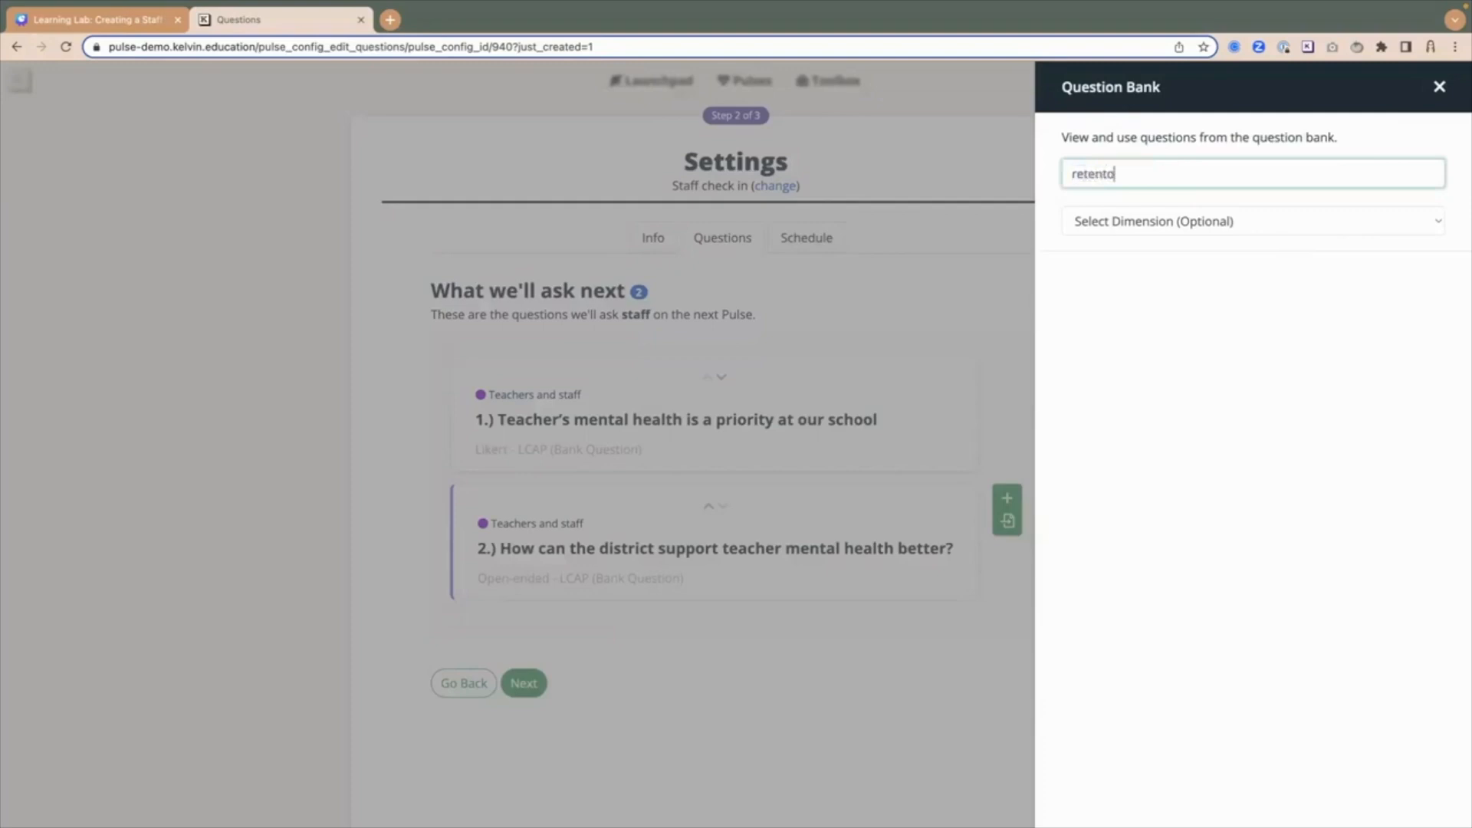
{"action": "key", "text": "BackSpace"}
{"action": "type", "text": "ion"}
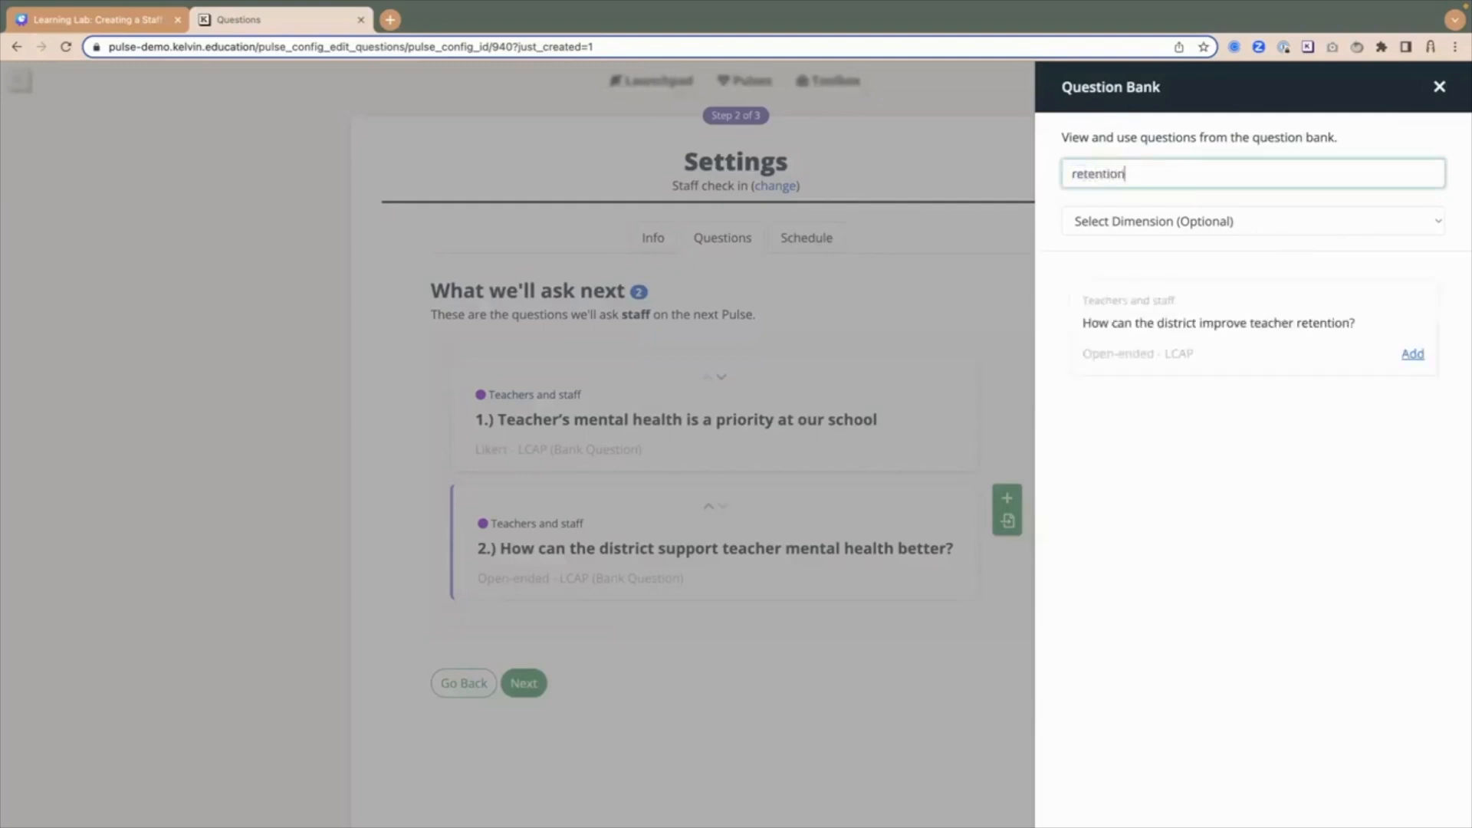
{"action": "left_click", "coordinate": [1412, 354]}
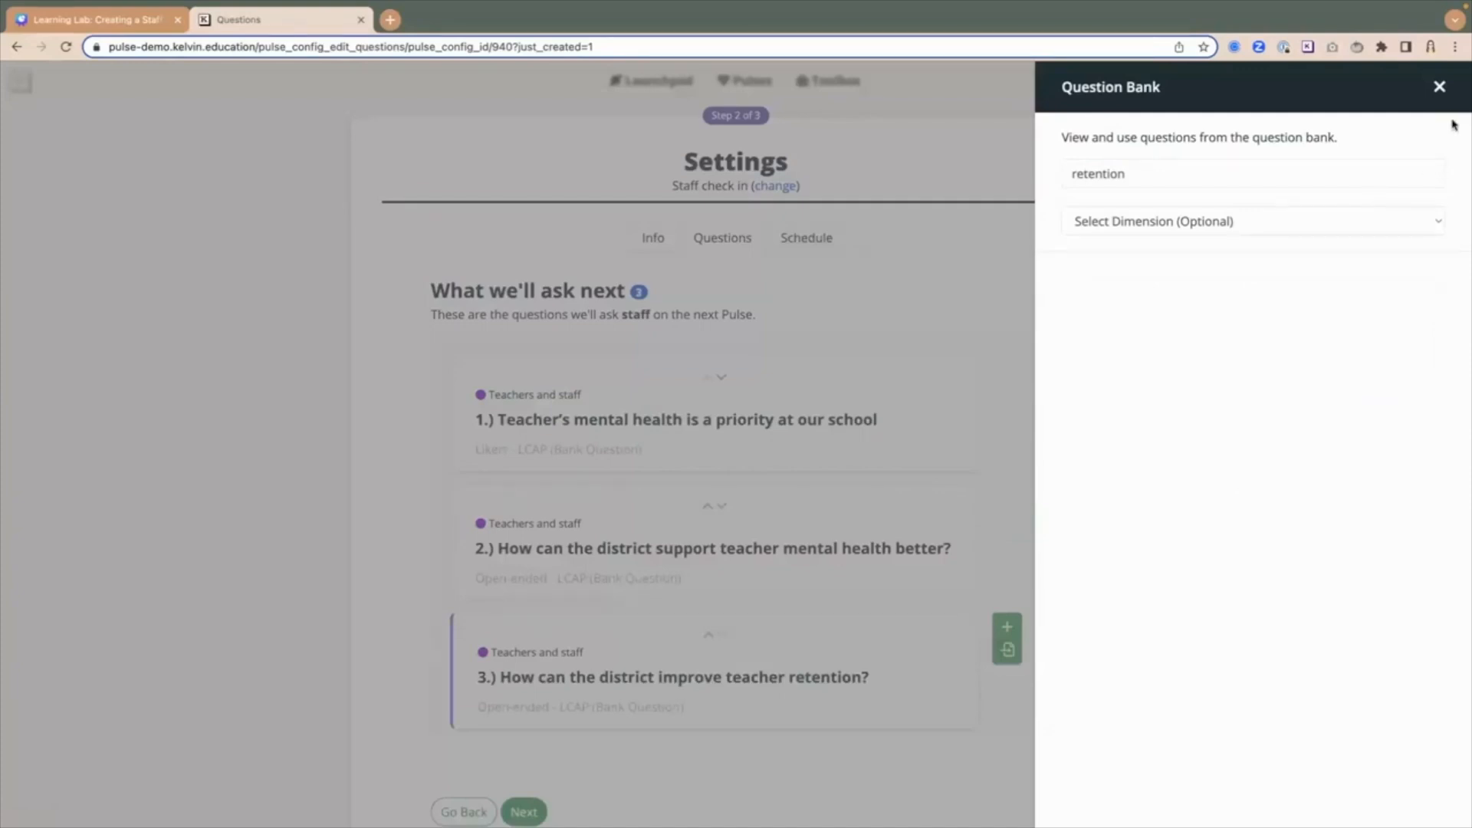
{"action": "left_click", "coordinate": [1441, 89]}
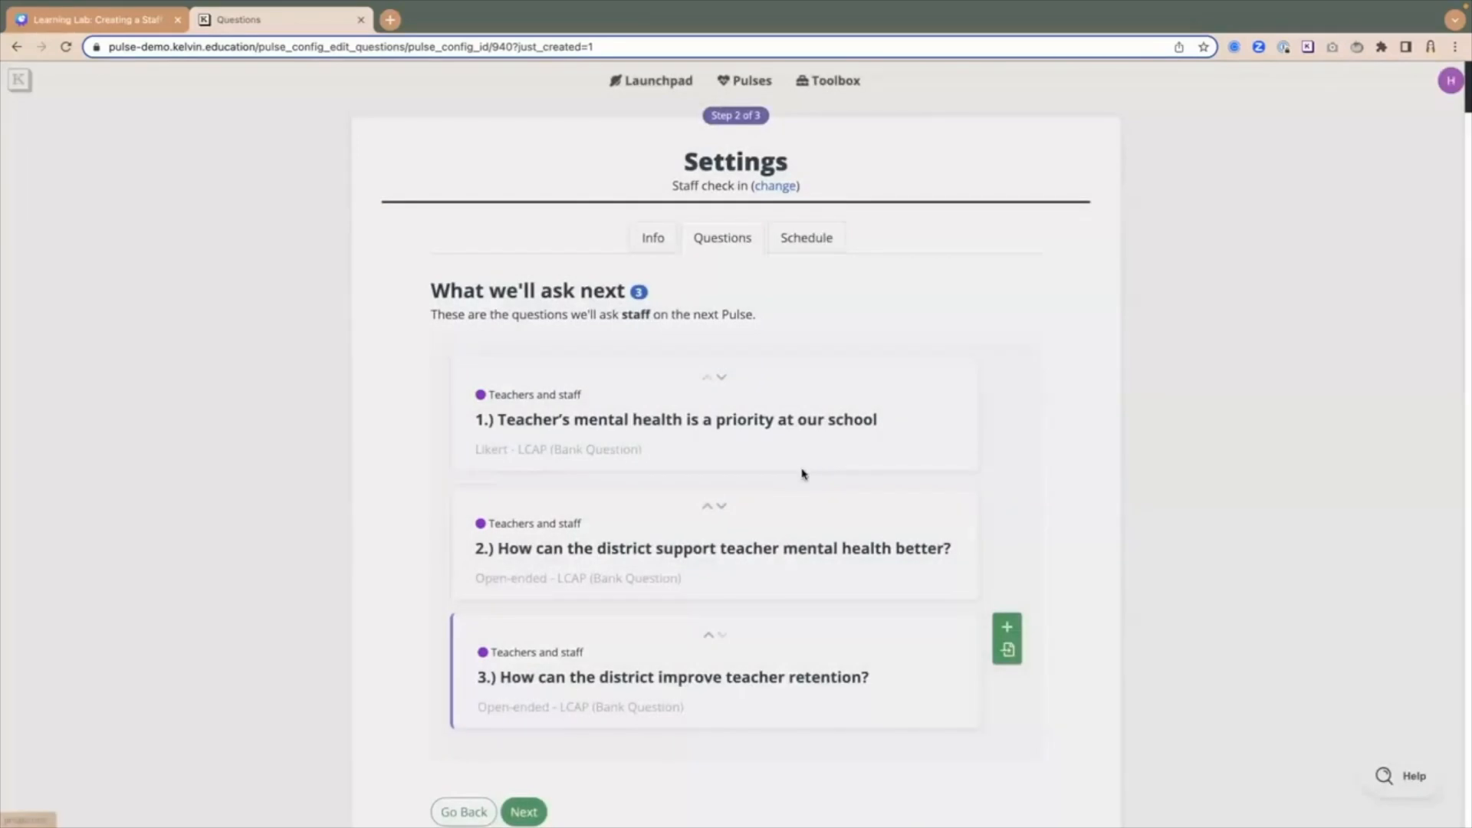
Duplicate the first question, "Teacher's mental health is a priority at our school"
{"action": "scroll", "coordinate": [756, 502], "scroll_direction": "down", "scroll_amount": 2}
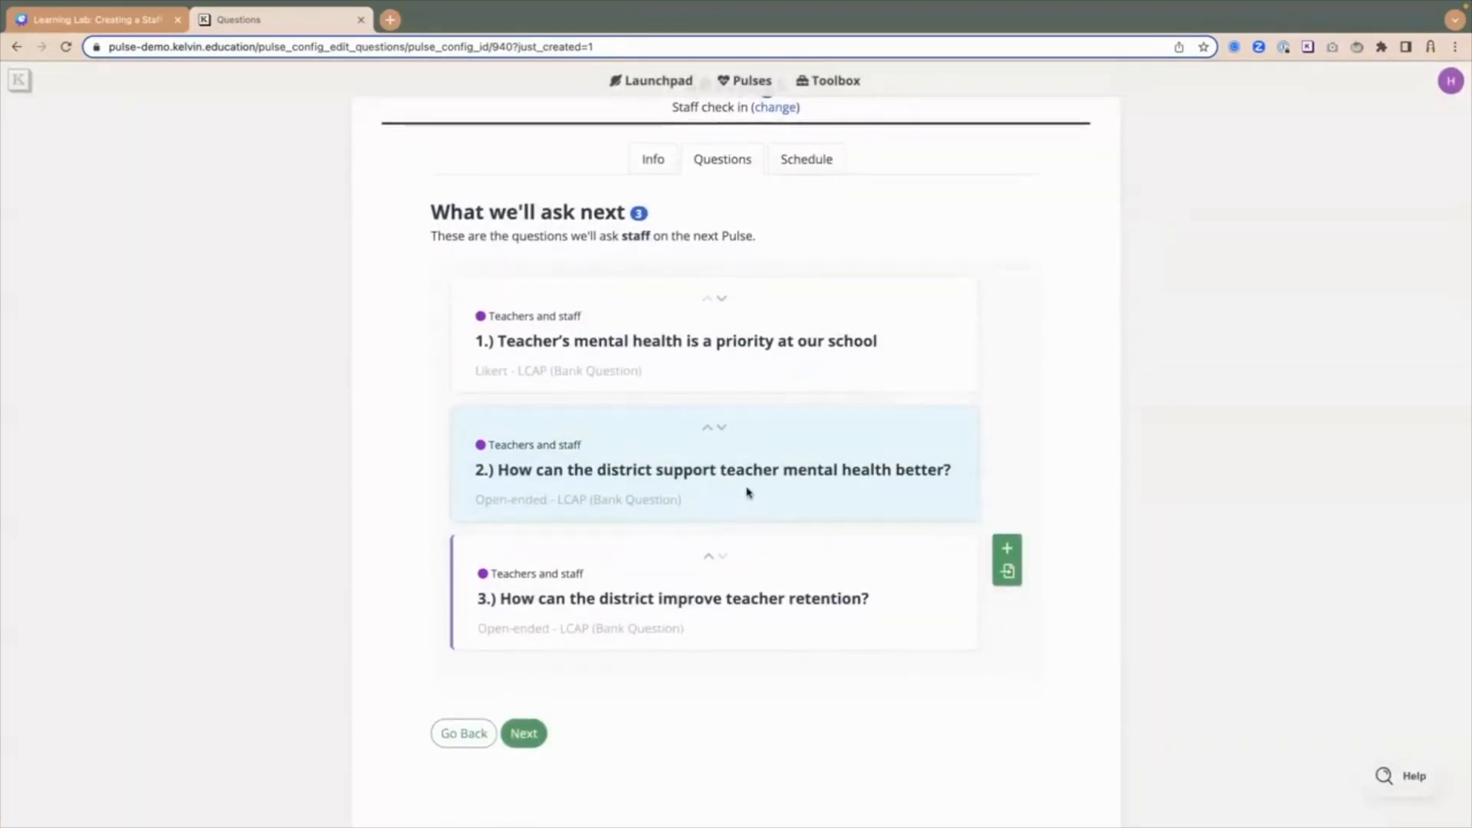
{"action": "left_click", "coordinate": [591, 360]}
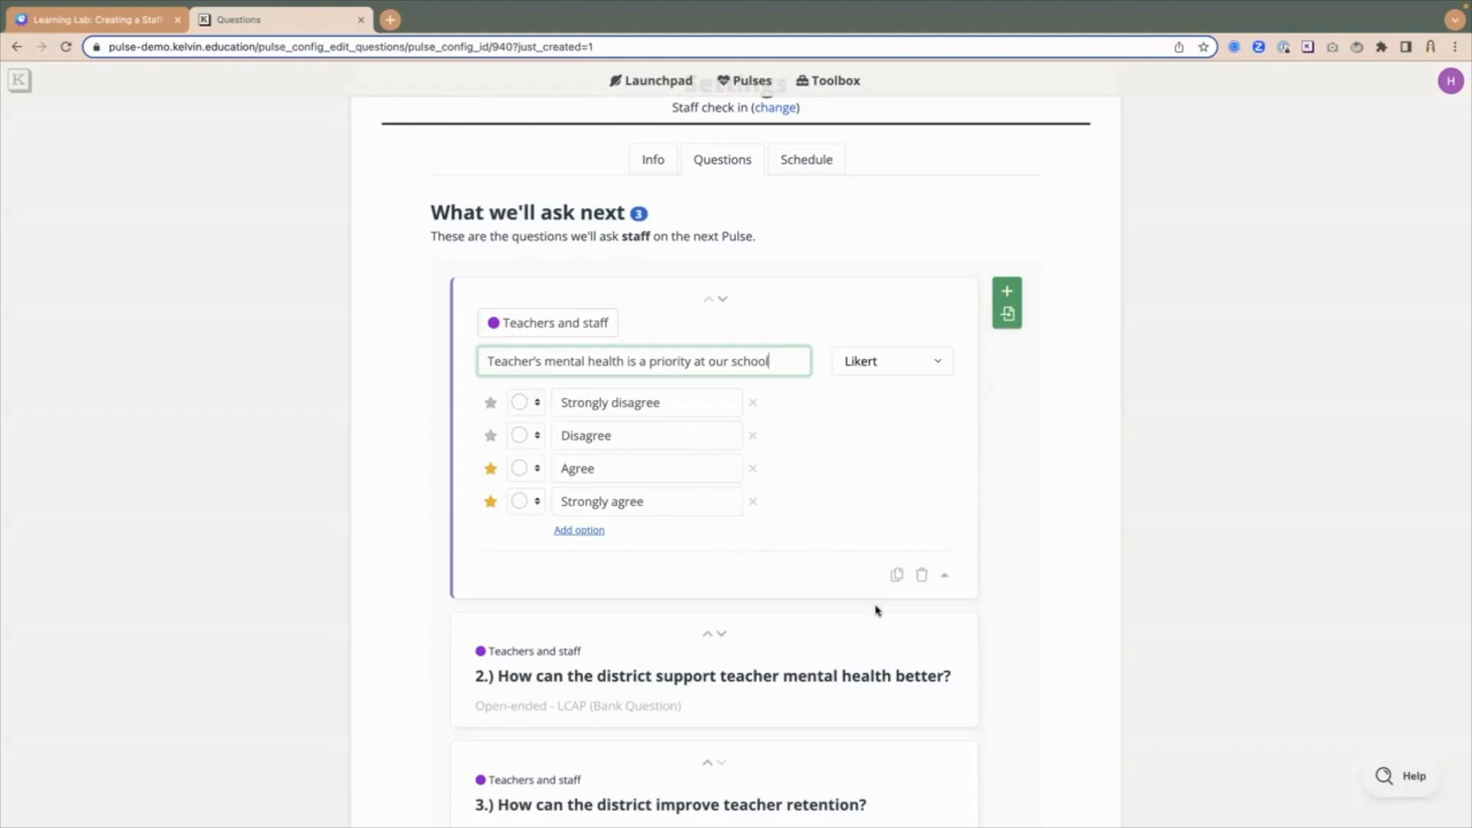
{"action": "left_click", "coordinate": [896, 582]}
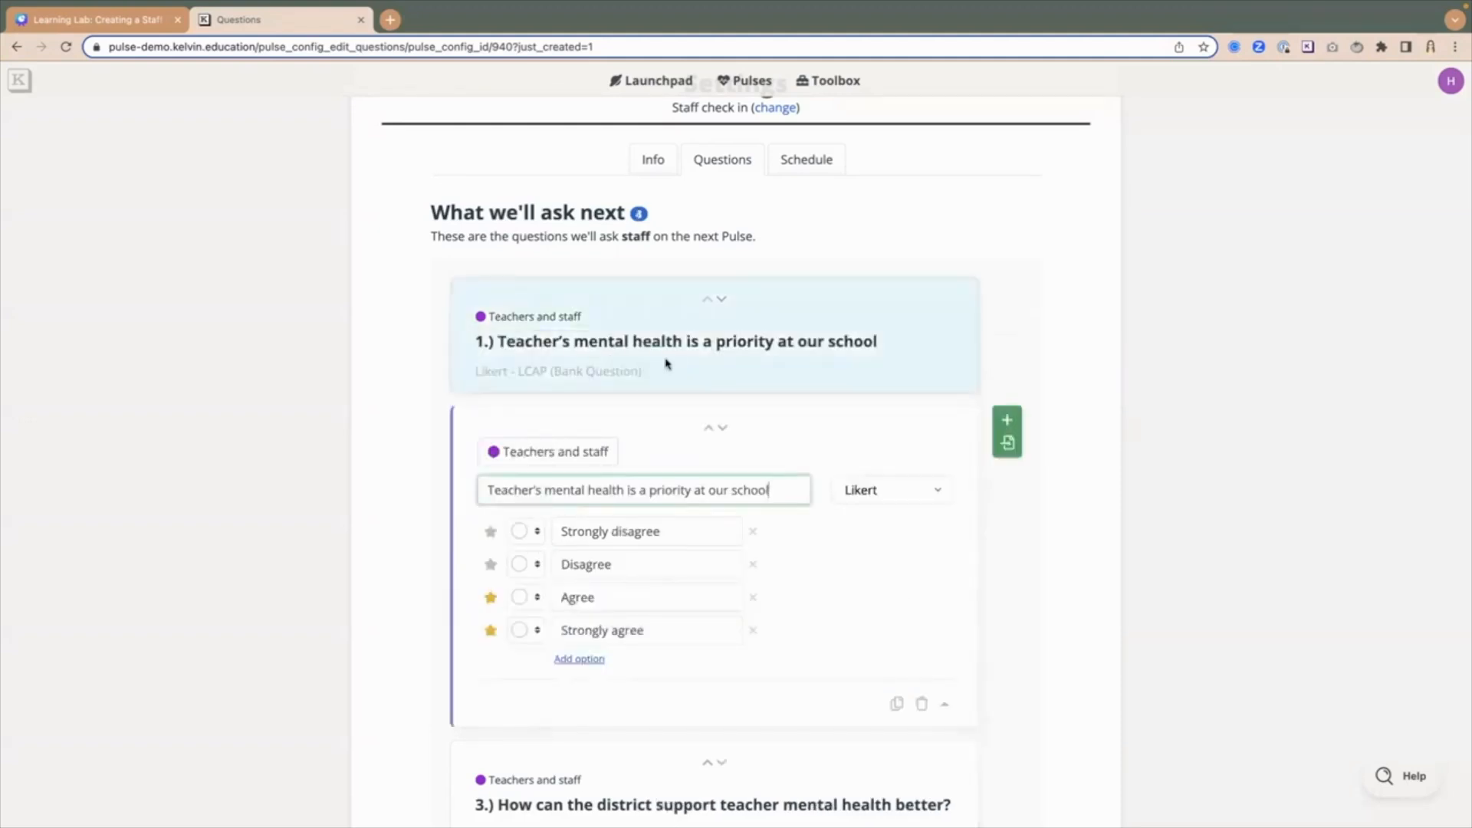
Reword the first question as "I am satisfied working at this school"
{"action": "left_click", "coordinate": [655, 363]}
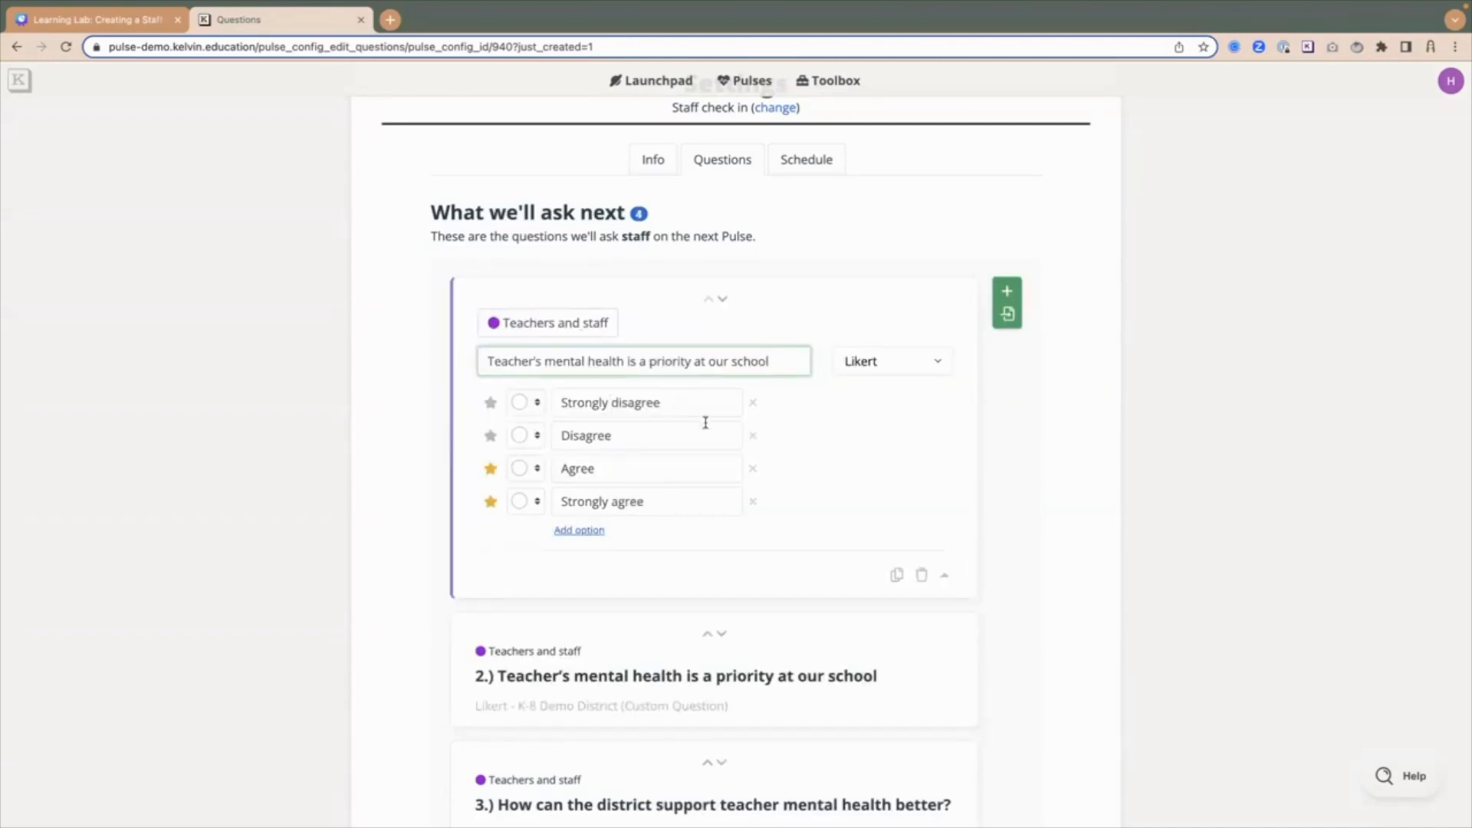
{"action": "left_click_drag", "start_coordinate": [770, 361], "coordinate": [489, 360]}
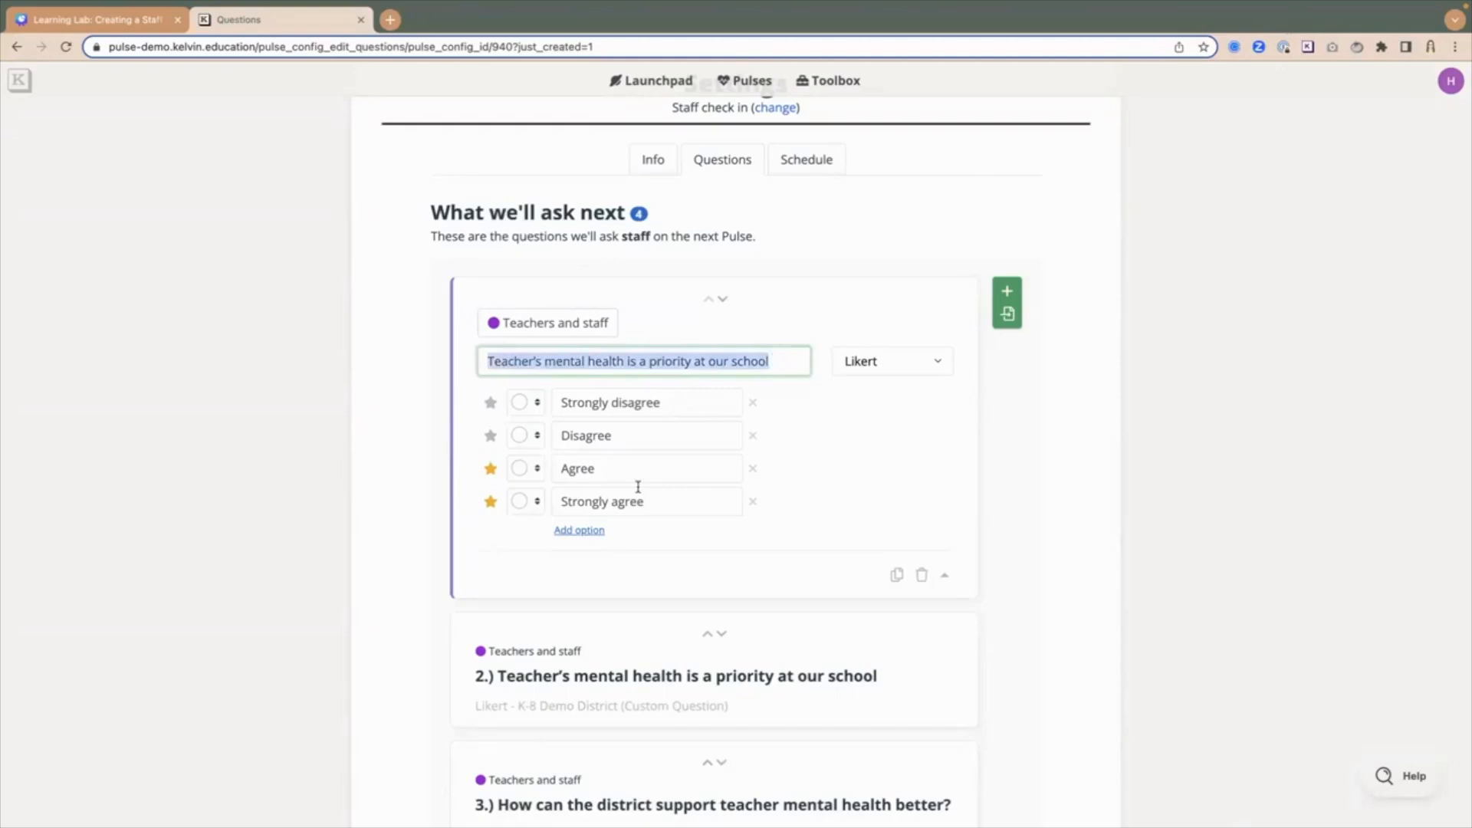
{"action": "type", "text": "I am sati"}
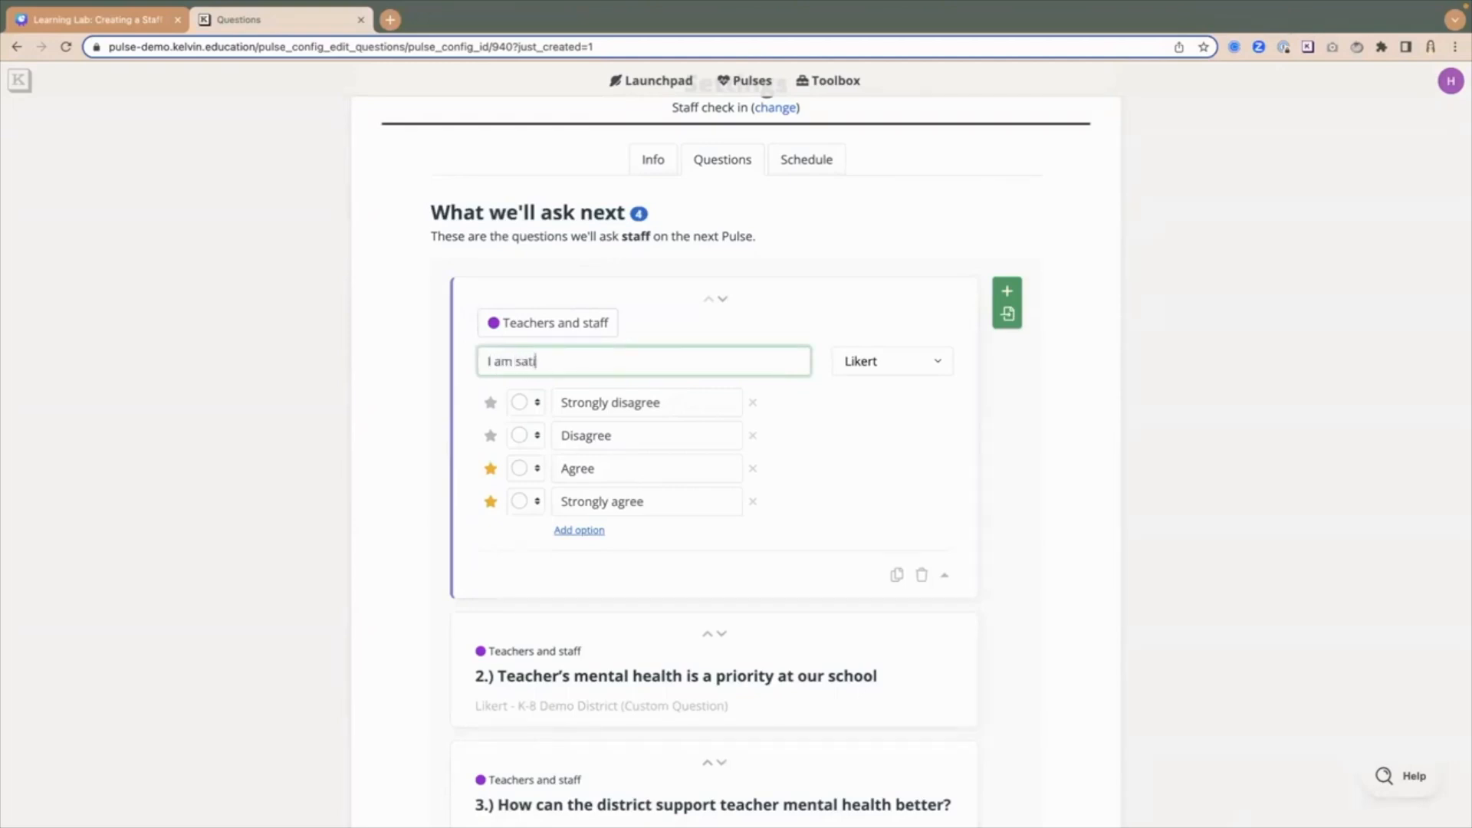
{"action": "type", "text": "sfied working at this school"}
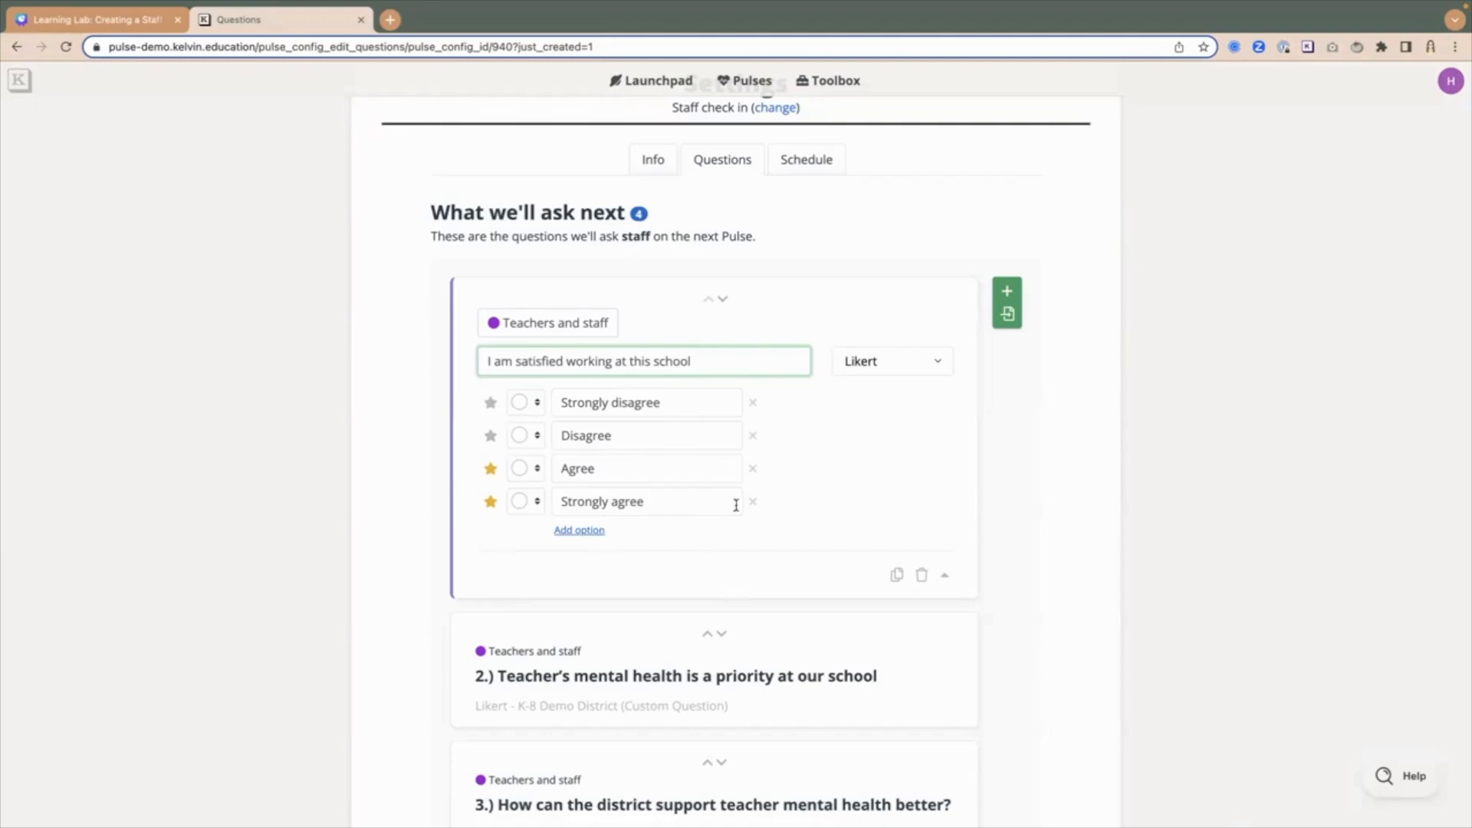
Reword the third question as "How can the school leadership support teacher mental health better?"
{"action": "scroll", "coordinate": [745, 455], "scroll_direction": "down", "scroll_amount": 5}
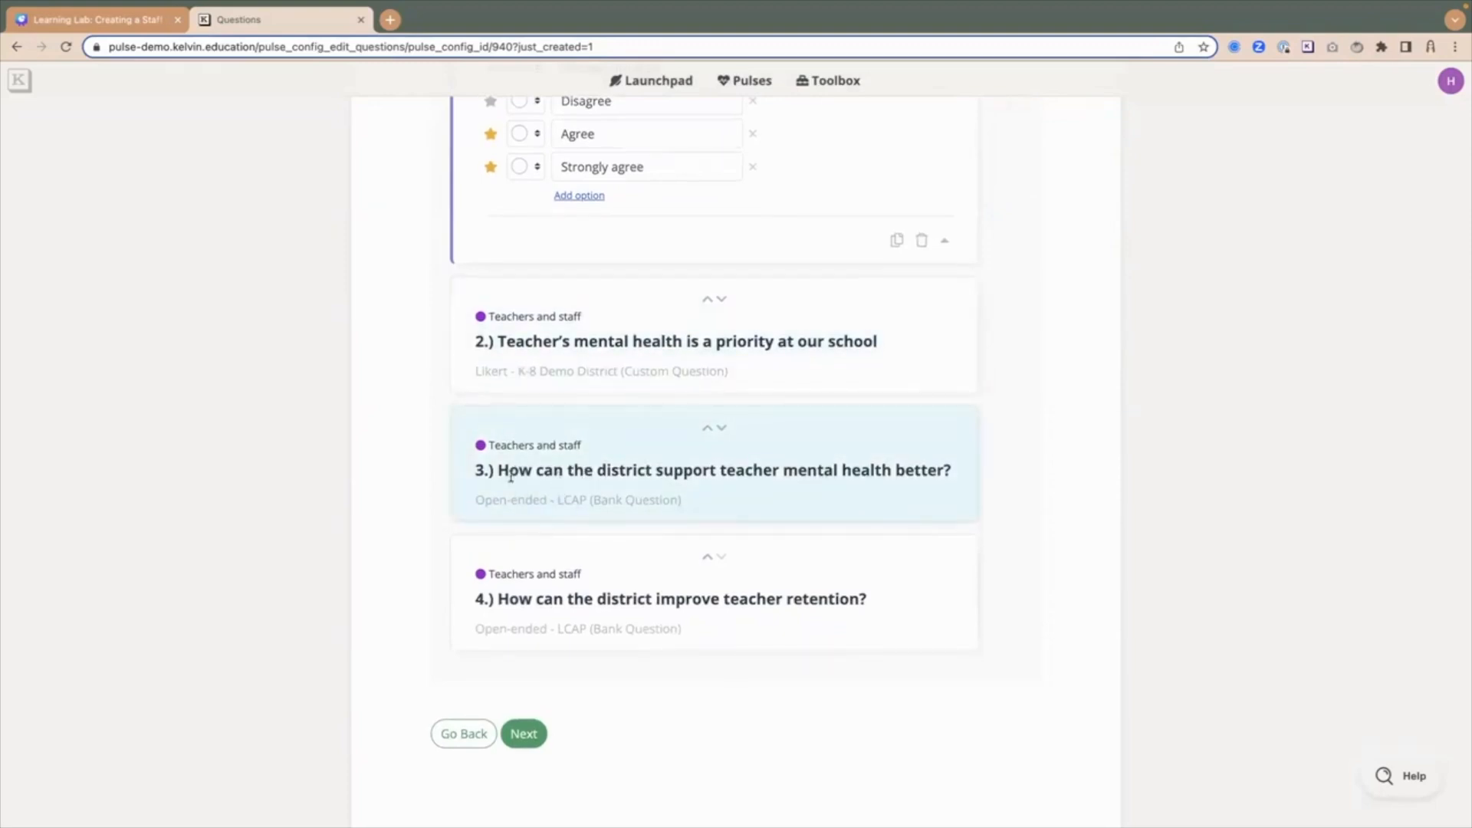
{"action": "left_click", "coordinate": [621, 468]}
{"action": "scroll", "coordinate": [554, 451], "scroll_direction": "left", "scroll_amount": 1}
{"action": "mouse_move", "coordinate": [569, 446]}
{"action": "left_mouse_down"}
{"action": "mouse_move", "coordinate": [600, 444]}
{"action": "mouse_move", "coordinate": [561, 447]}
{"action": "left_mouse_up"}
{"action": "type", "text": "school"}
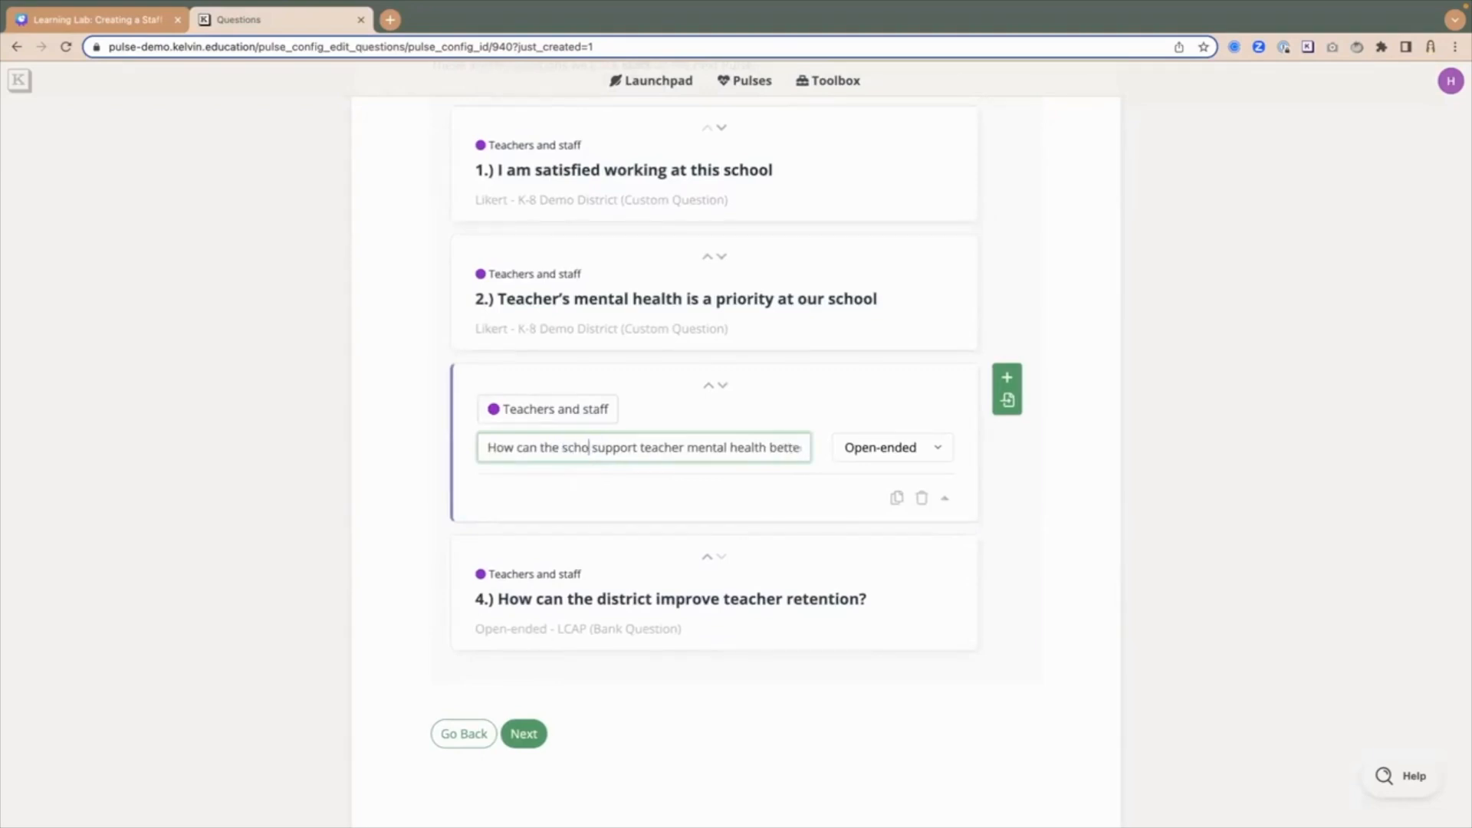
{"action": "left_click", "coordinate": [591, 602]}
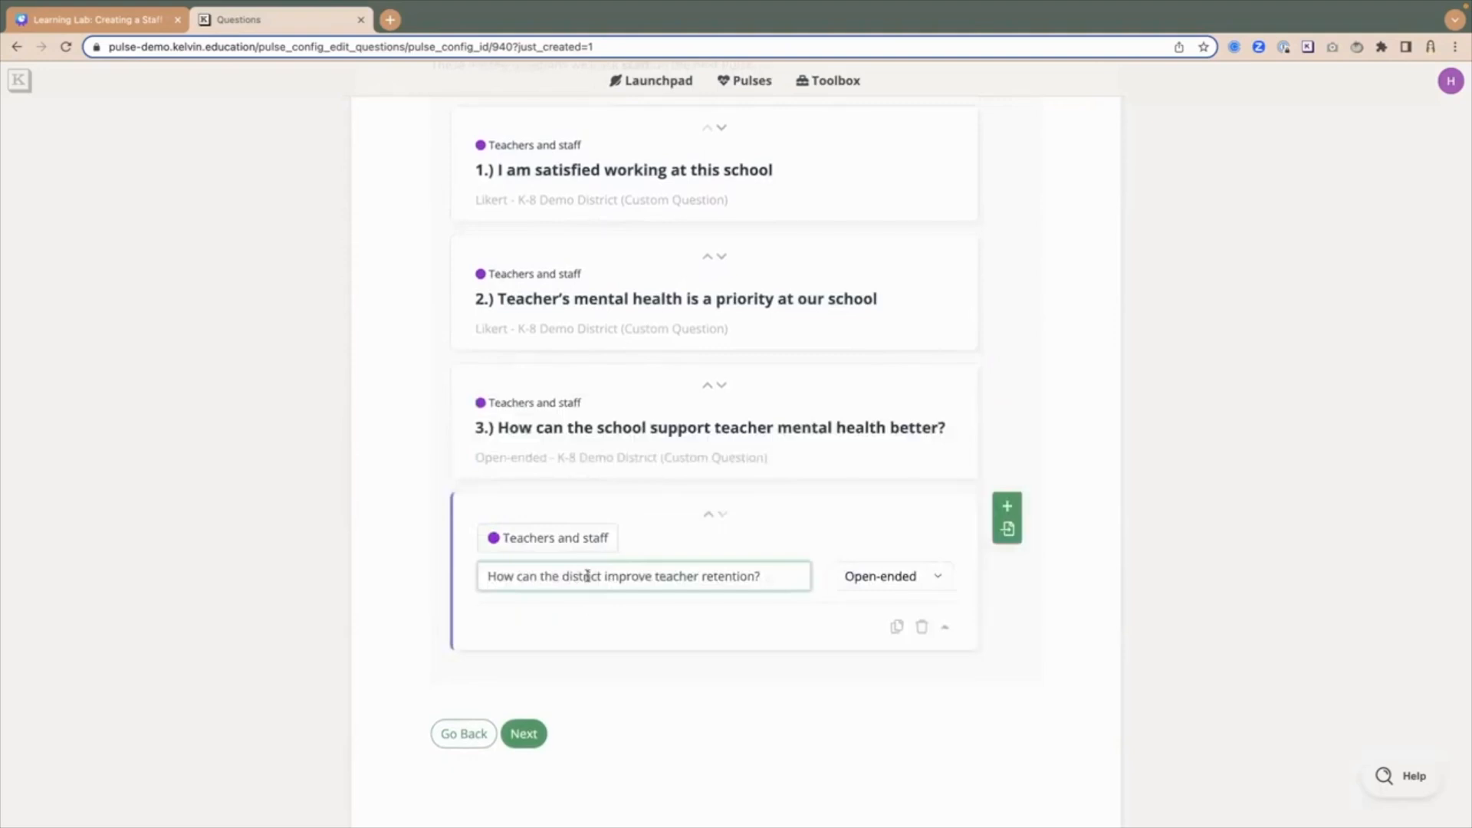
{"action": "left_click", "coordinate": [591, 450]}
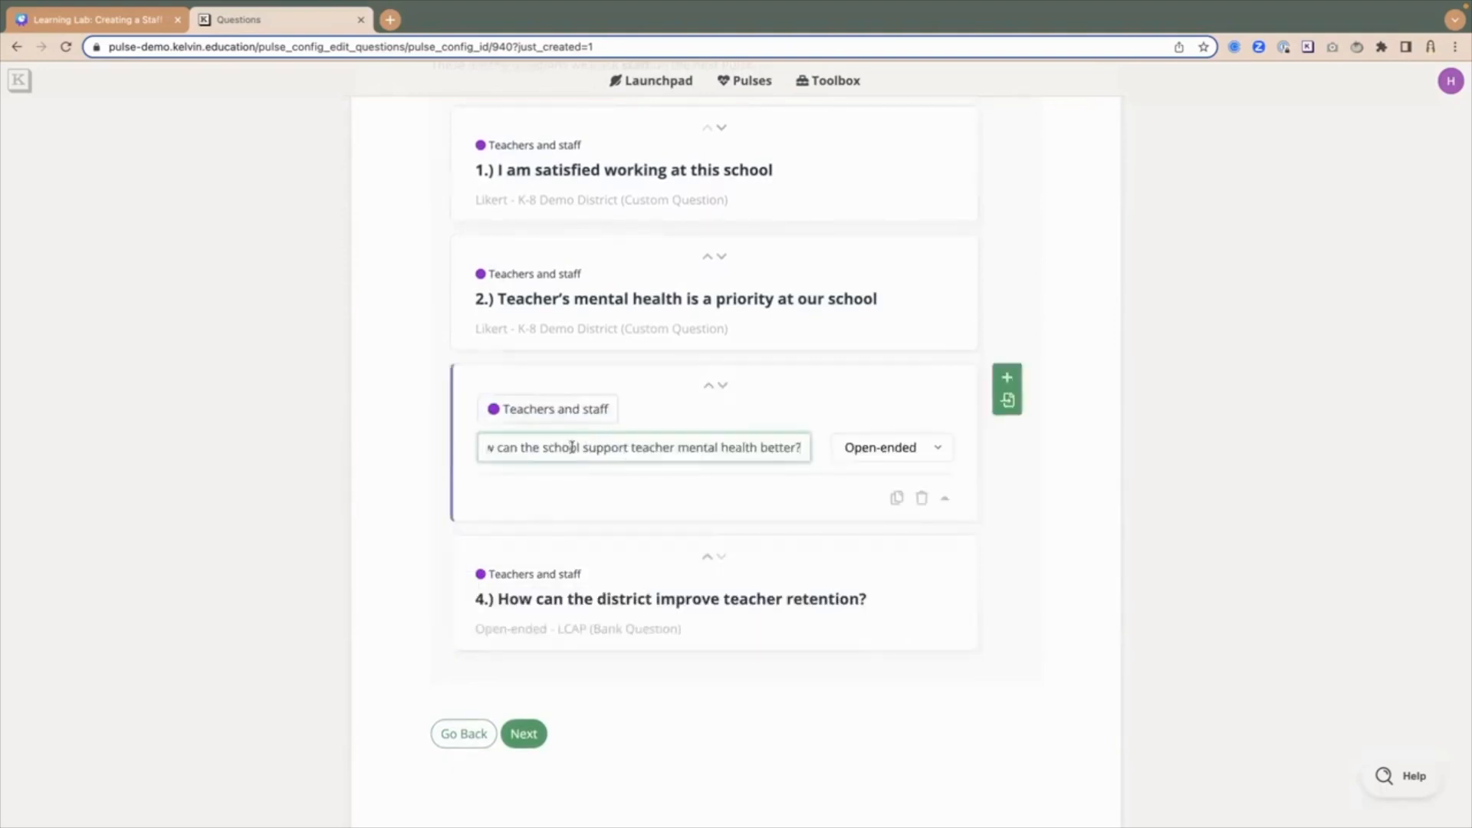
{"action": "left_click", "coordinate": [584, 448]}
{"action": "type", "text": "leadership"}
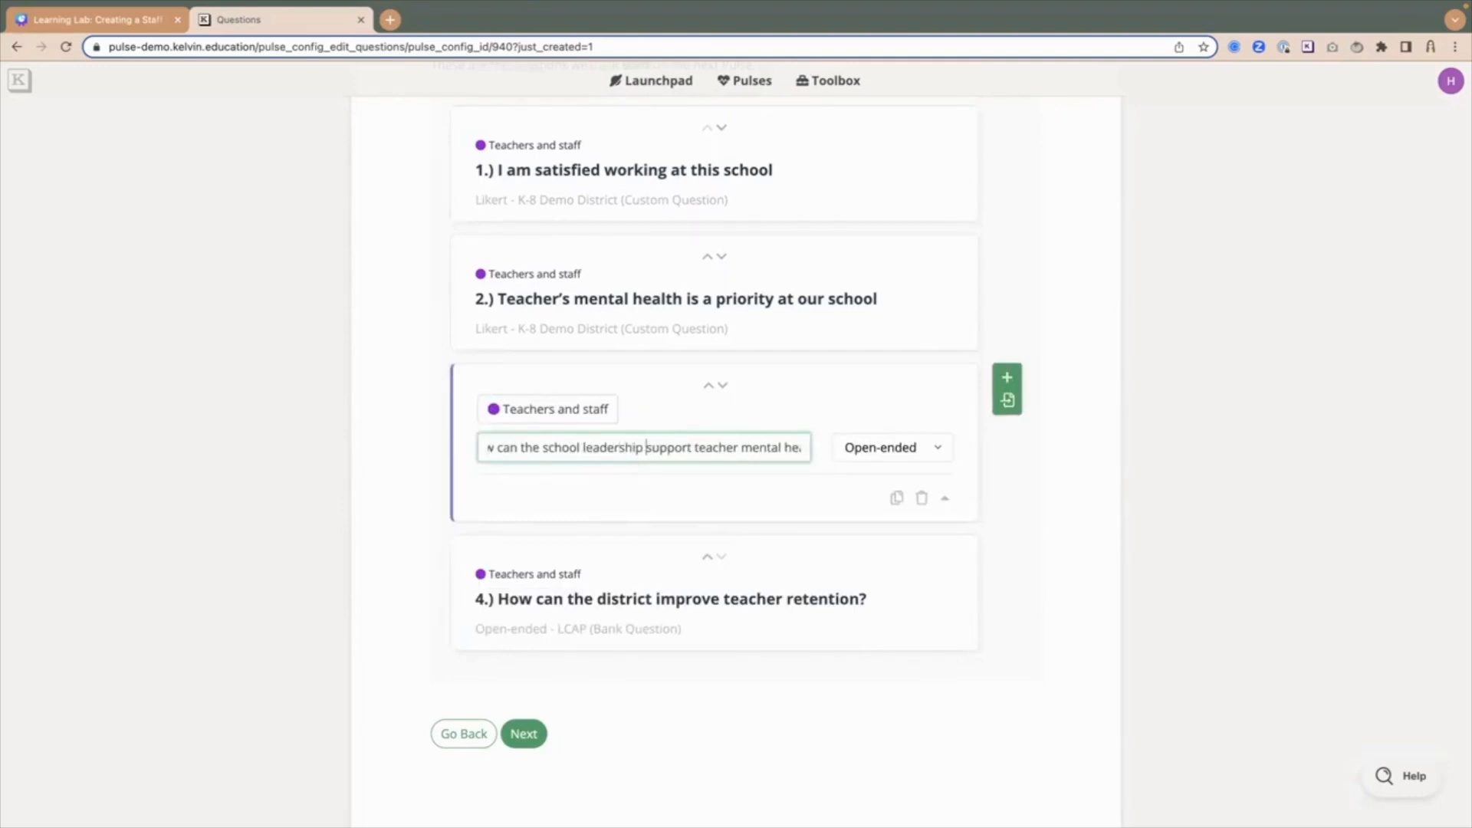
Replace "district" with "school leadership" in the teacher retention question, and proceed to the schedule stage
{"action": "left_click", "coordinate": [566, 611]}
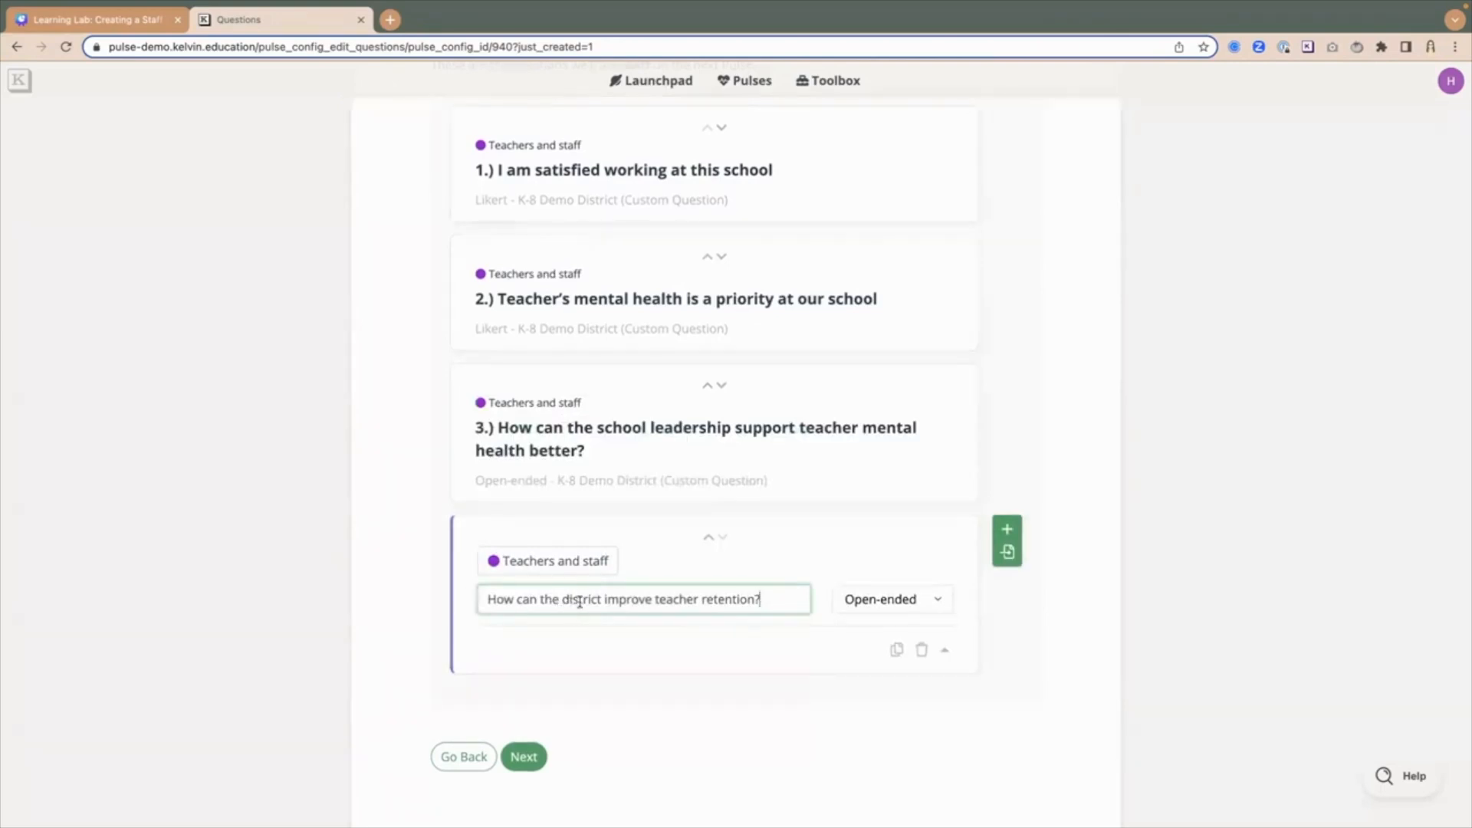
{"action": "left_click_drag", "start_coordinate": [563, 599], "coordinate": [598, 597]}
{"action": "type", "text": "school lead"}
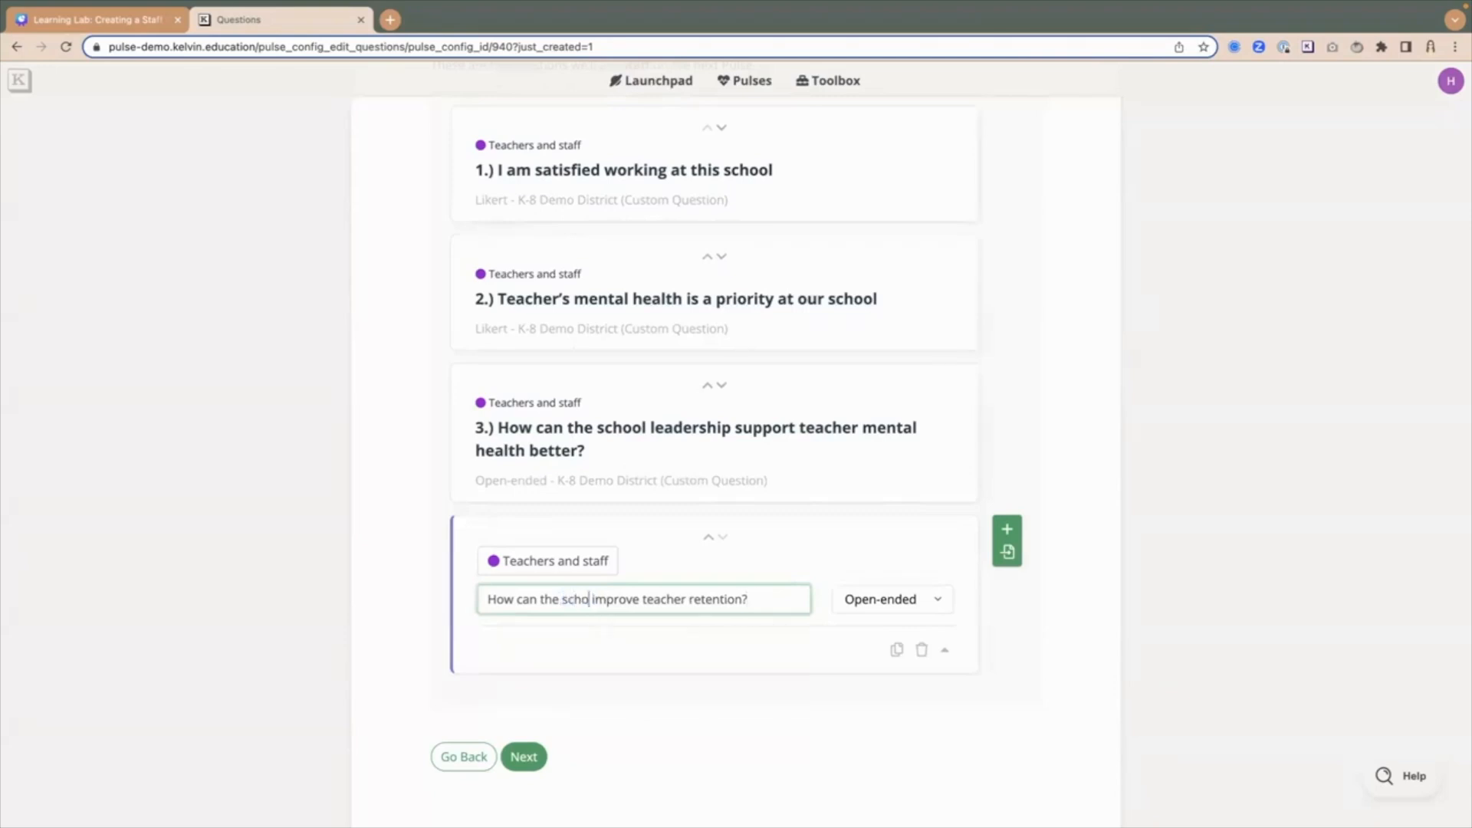
{"action": "type", "text": "ership"}
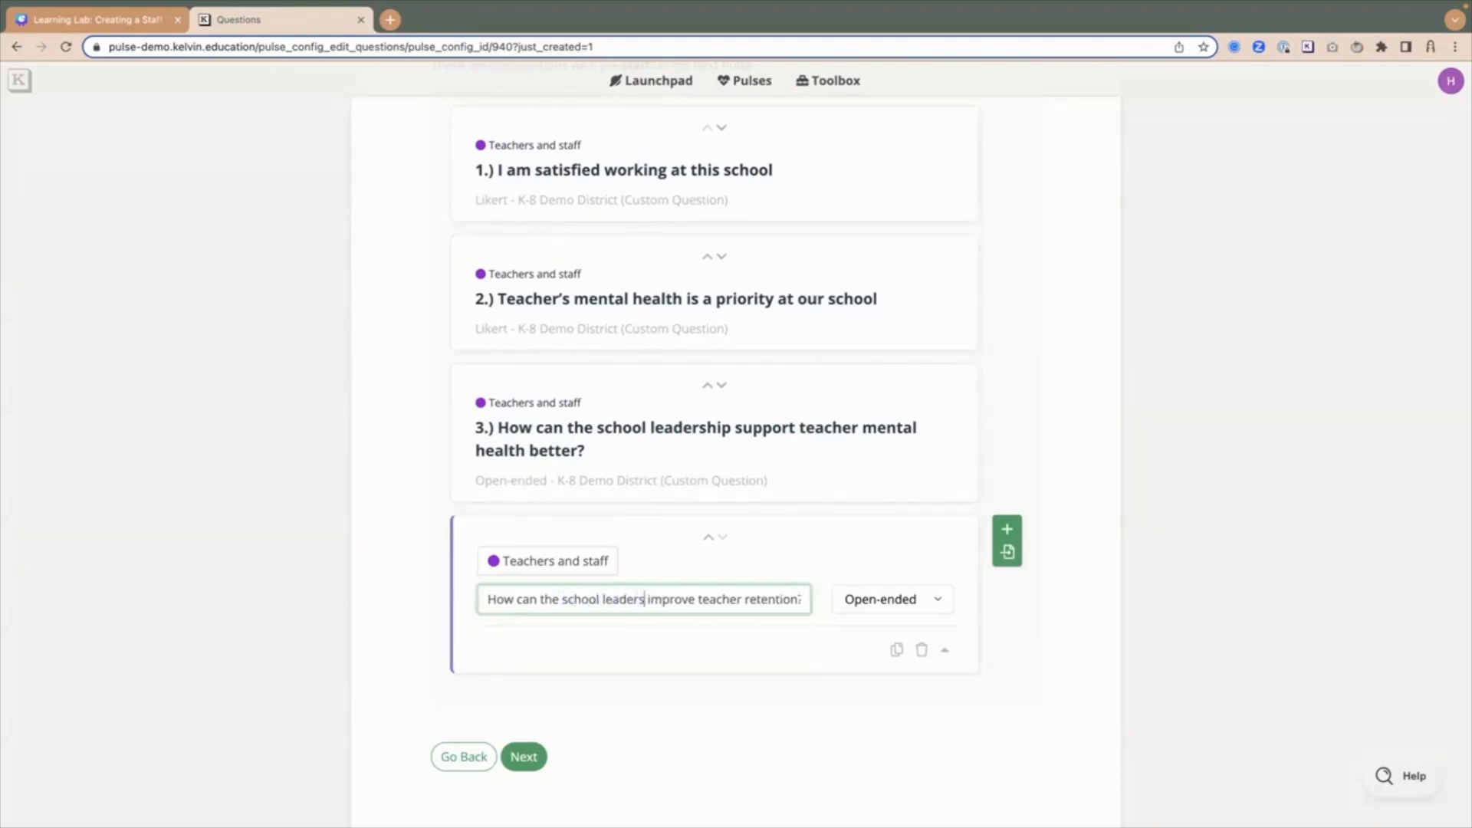
{"action": "scroll", "coordinate": [628, 599], "scroll_direction": "right", "scroll_amount": 1}
{"action": "scroll", "coordinate": [820, 633], "scroll_direction": "down", "scroll_amount": 1}
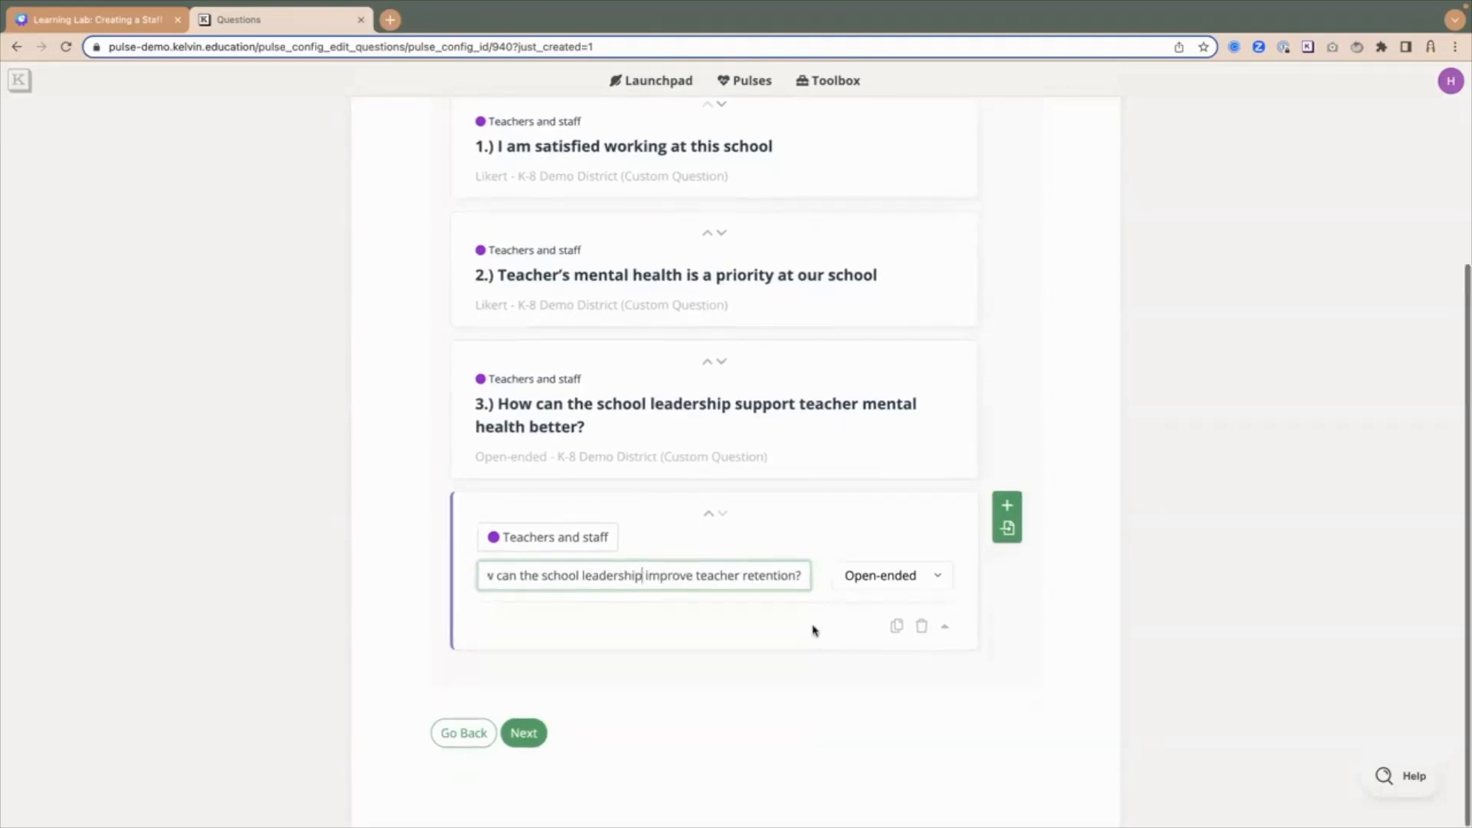
{"action": "scroll", "coordinate": [818, 619], "scroll_direction": "up", "scroll_amount": 1}
{"action": "scroll", "coordinate": [818, 619], "scroll_direction": "down", "scroll_amount": 1}
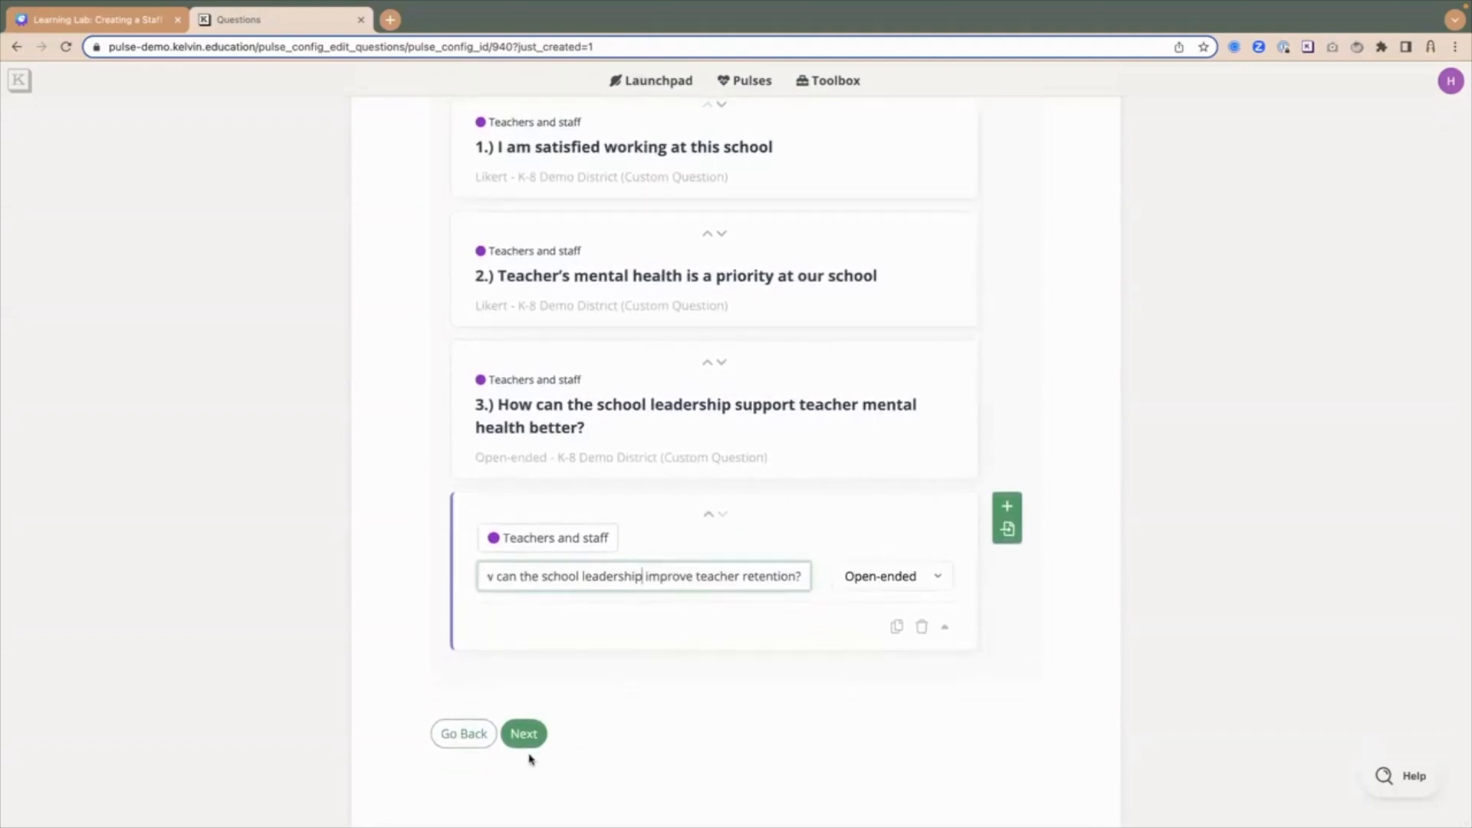
{"action": "left_click", "coordinate": [525, 736]}
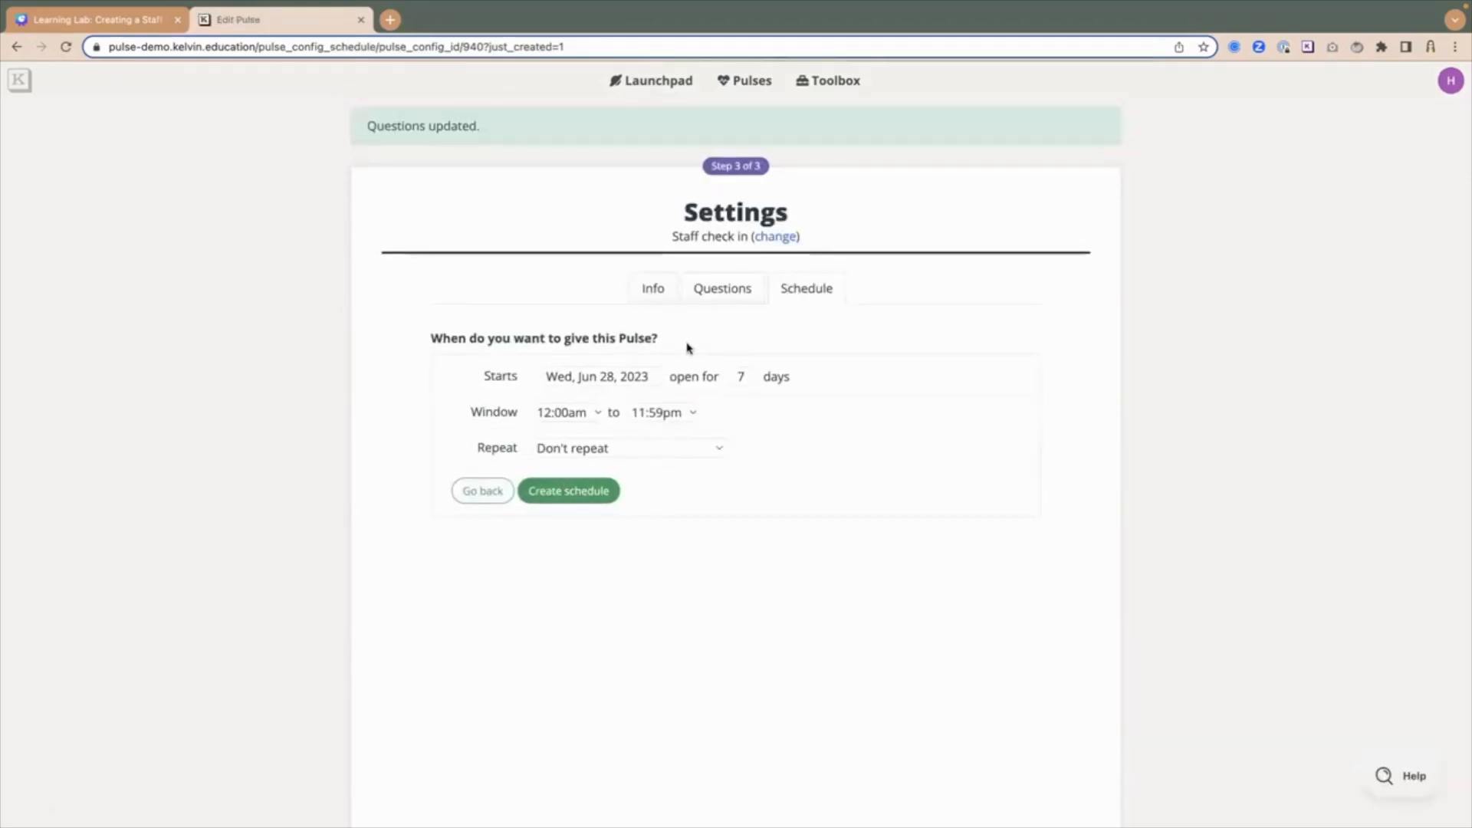
Set the pulse's start date to Tue, Aug 1, 2023
{"action": "left_click", "coordinate": [583, 381]}
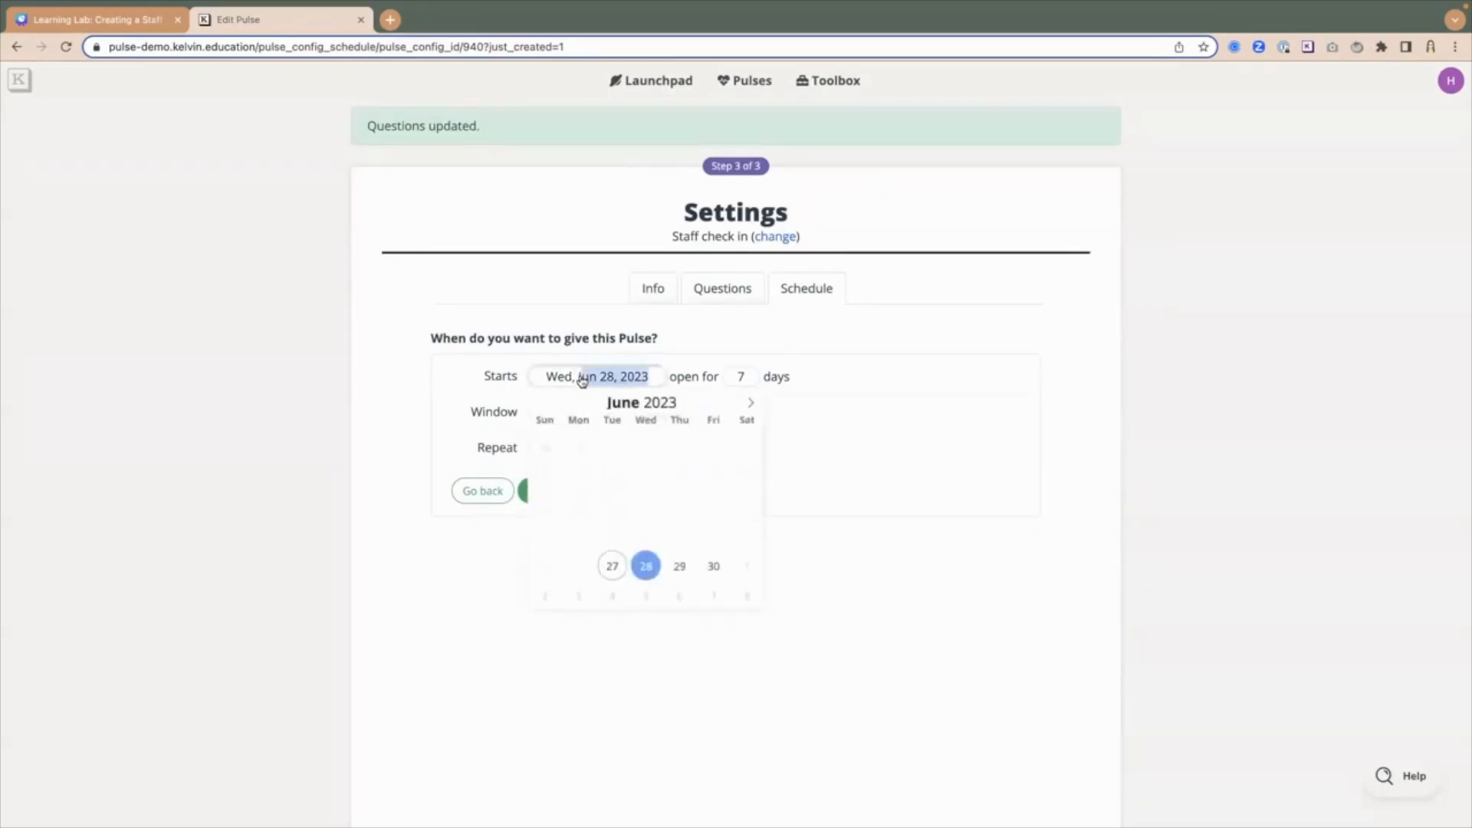
{"action": "left_click", "coordinate": [749, 406]}
{"action": "left_click", "coordinate": [749, 406]}
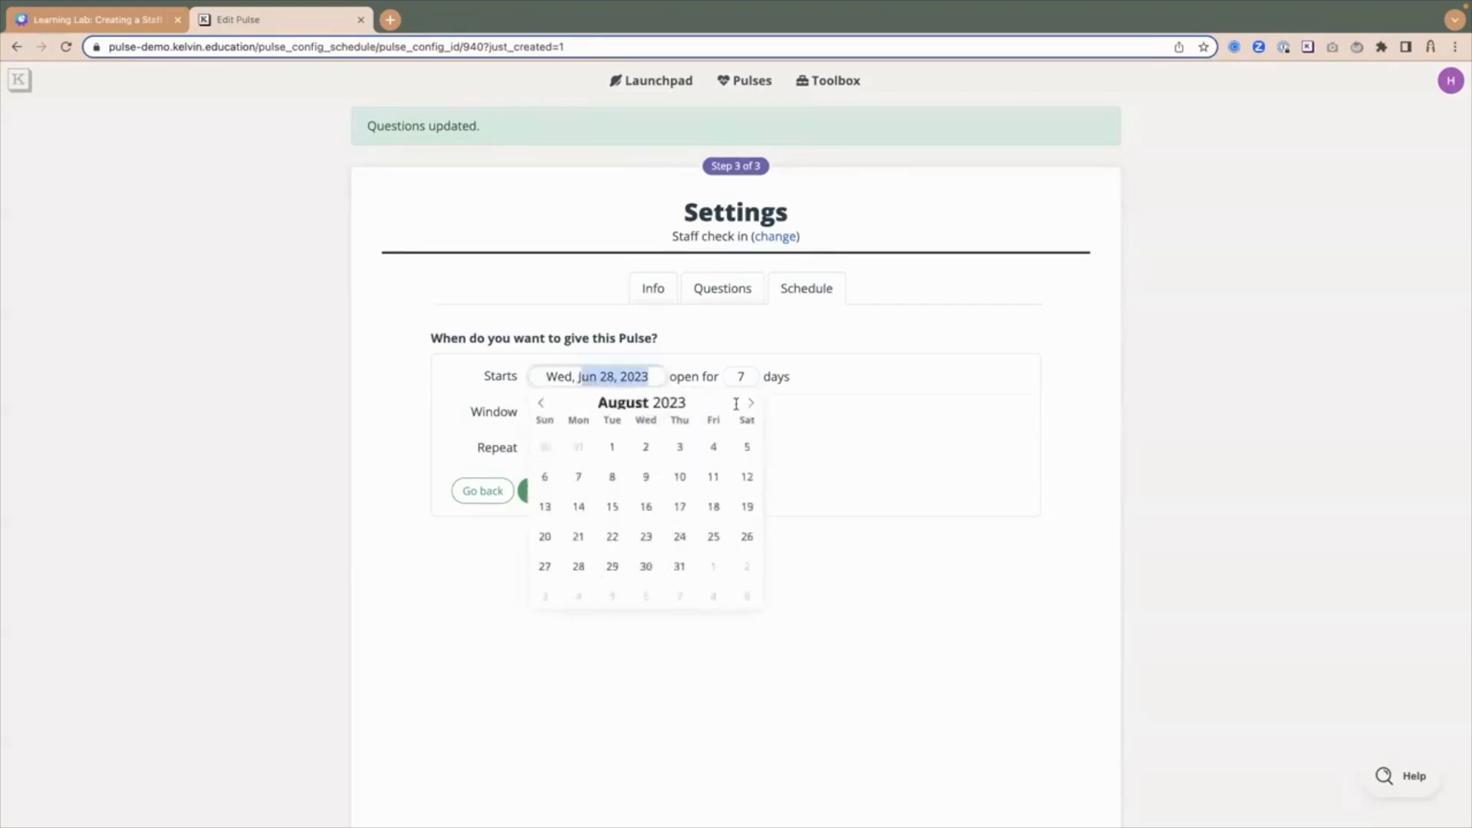
{"action": "left_click", "coordinate": [610, 449]}
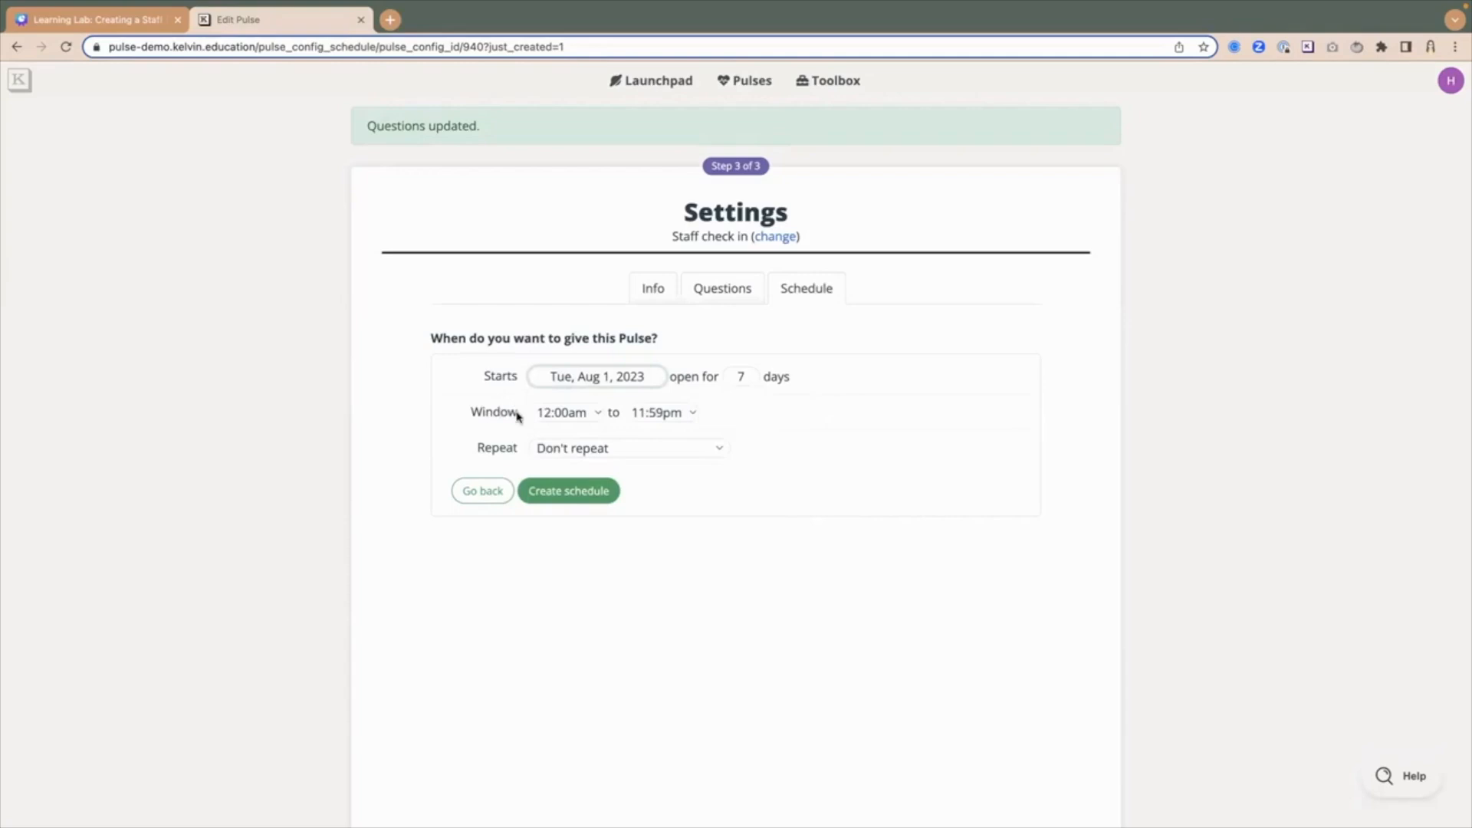
{"action": "left_click_drag", "start_coordinate": [463, 414], "coordinate": [729, 414]}
{"action": "left_click", "coordinate": [759, 440]}
Make the pulse repeat on a custom interval of every 3 months
{"action": "left_click", "coordinate": [719, 453]}
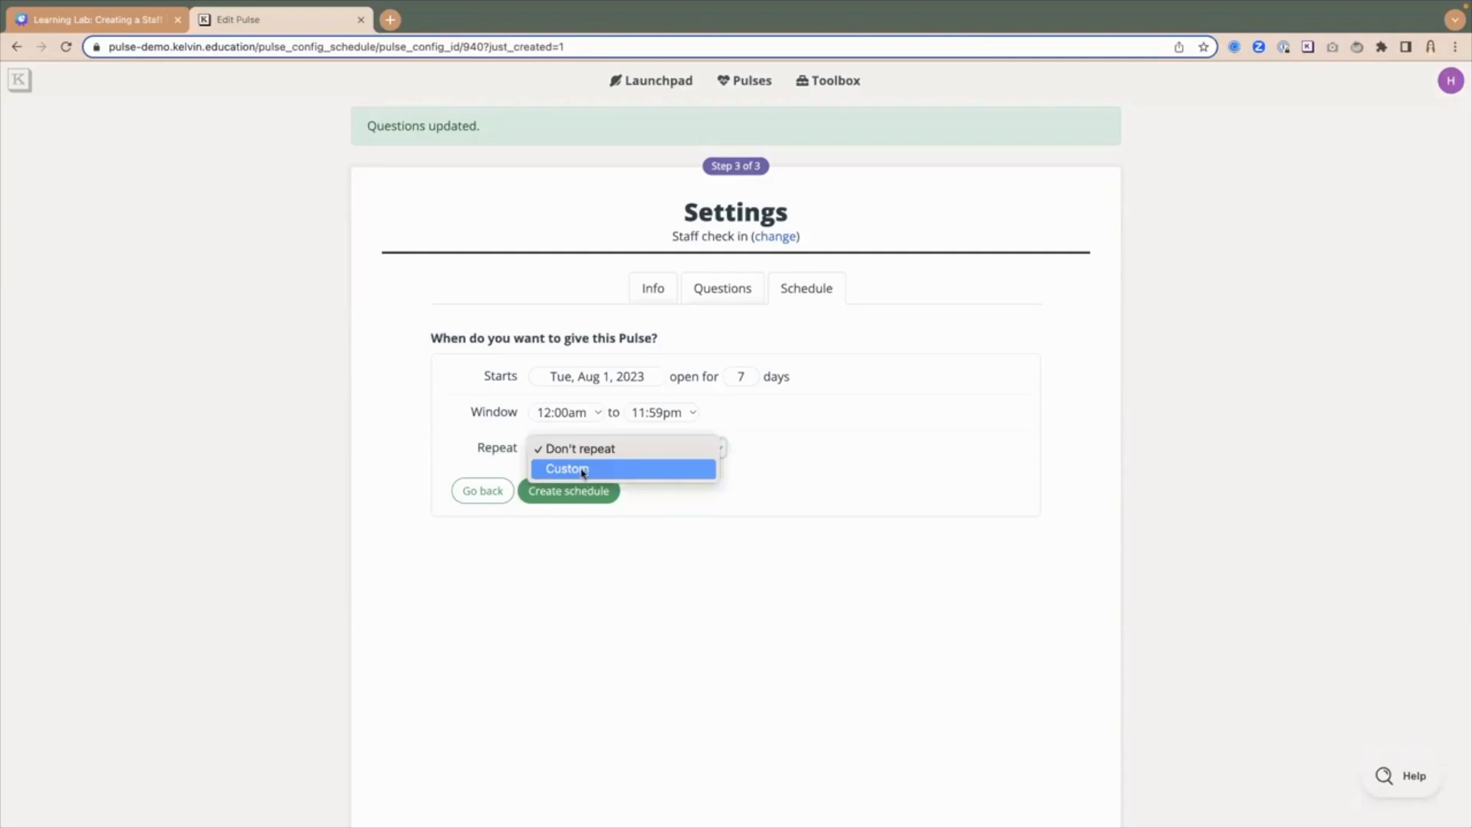
{"action": "left_click", "coordinate": [582, 469]}
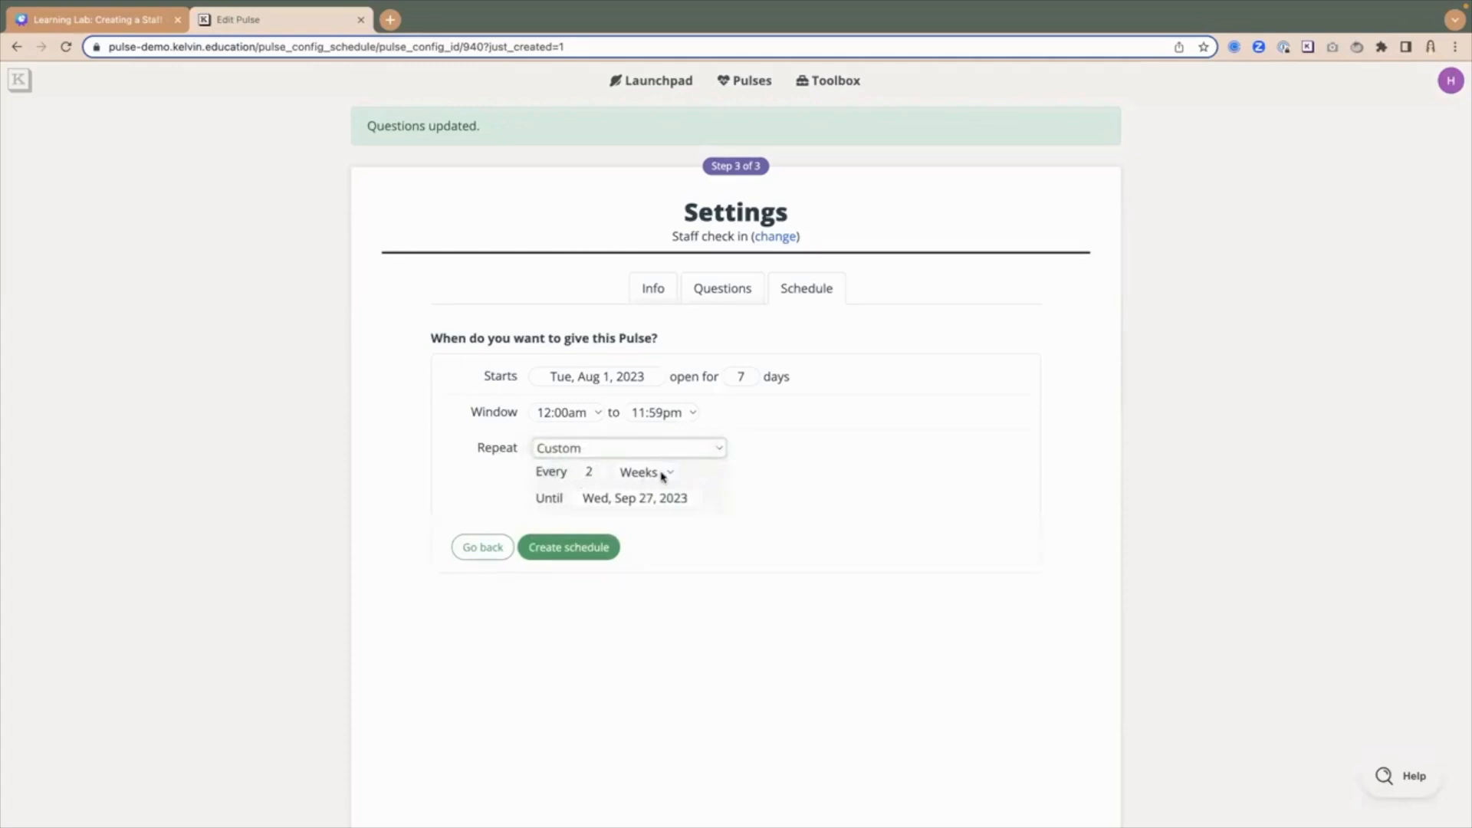
{"action": "left_click", "coordinate": [596, 471]}
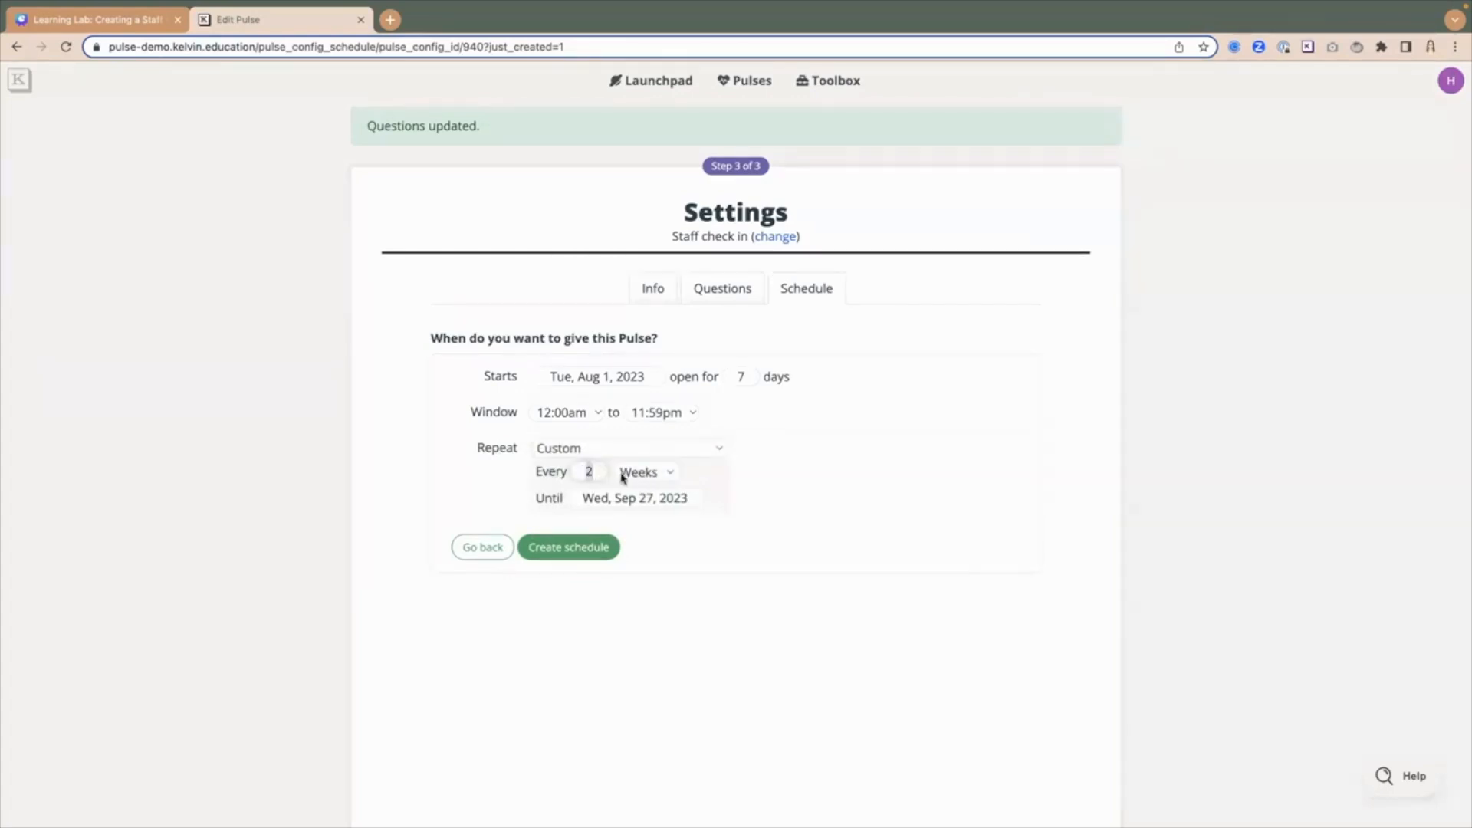
{"action": "key", "text": "Up"}
{"action": "left_click", "coordinate": [660, 476]}
{"action": "left_click", "coordinate": [663, 492]}
Set the repeat end date to Fri, Jun 7, 2024, and create the schedule
{"action": "left_click", "coordinate": [588, 500]}
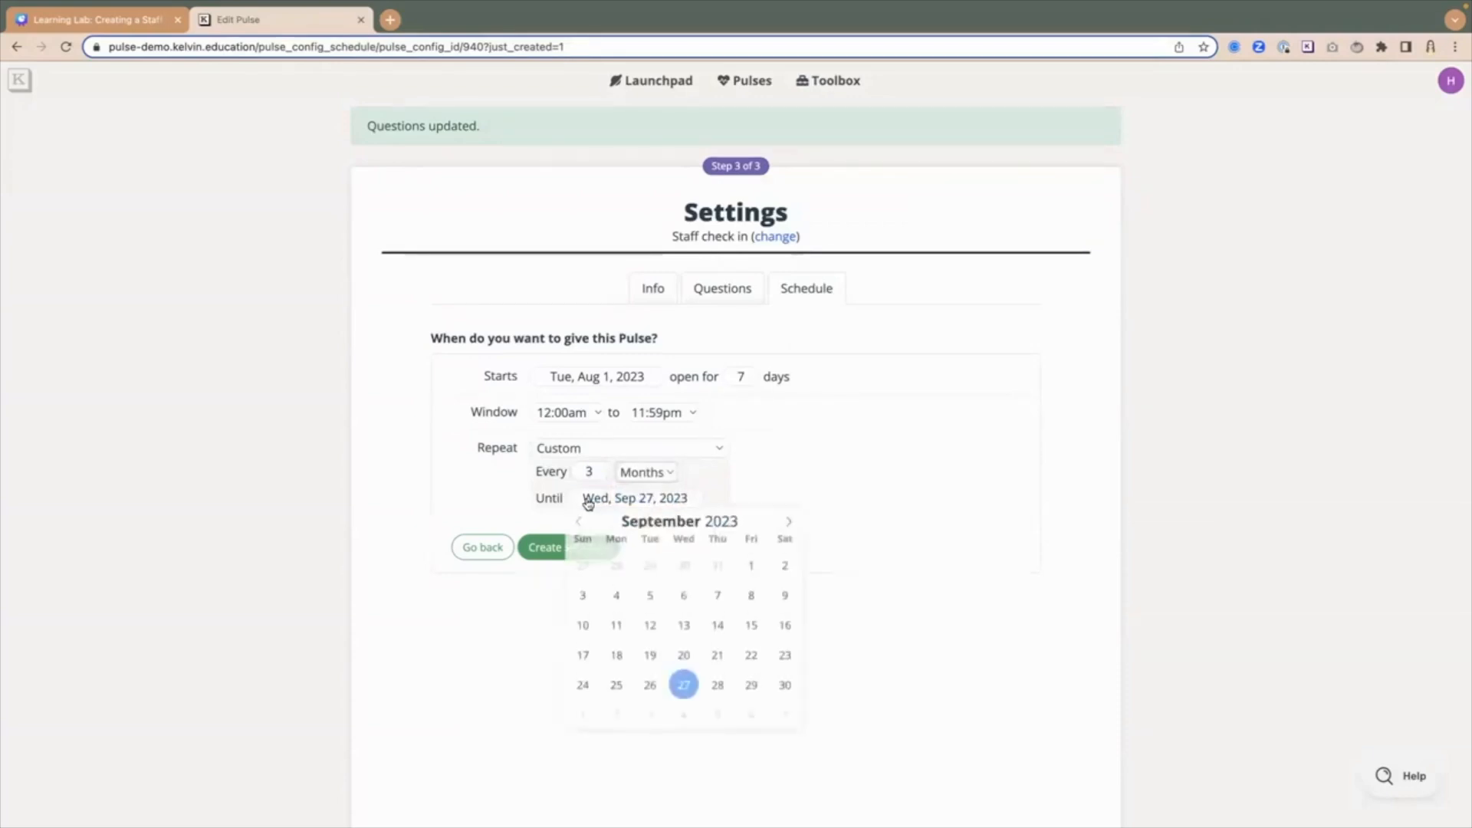
{"action": "left_click", "coordinate": [789, 526]}
{"action": "left_click", "coordinate": [789, 525]}
{"action": "left_click", "coordinate": [789, 525]}
{"action": "left_click", "coordinate": [789, 525]}
{"action": "left_click", "coordinate": [789, 525]}
{"action": "left_click", "coordinate": [789, 525]}
{"action": "left_click", "coordinate": [789, 526]}
{"action": "left_click", "coordinate": [790, 526]}
{"action": "left_click", "coordinate": [790, 526]}
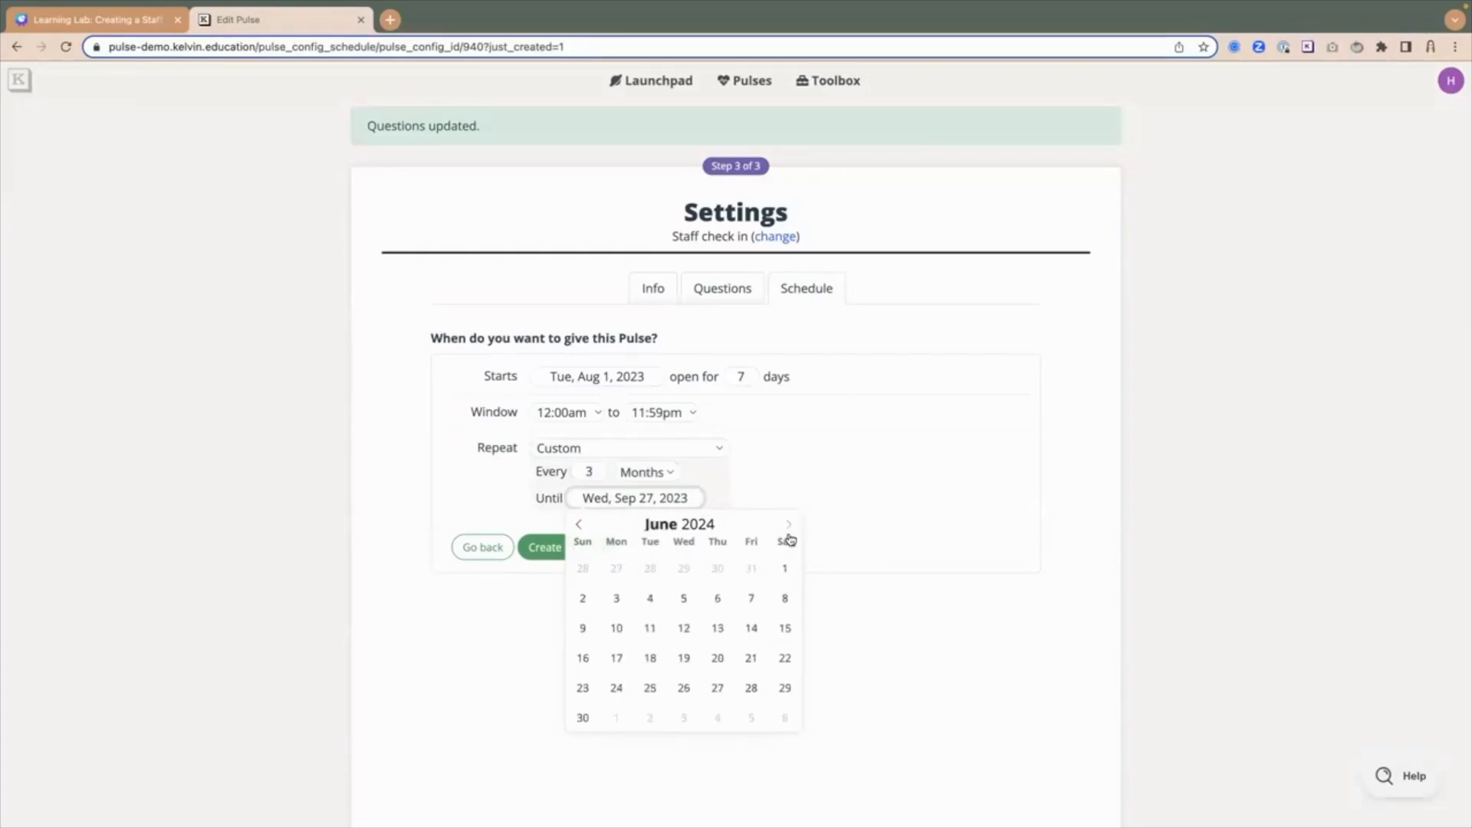
{"action": "left_click", "coordinate": [748, 599]}
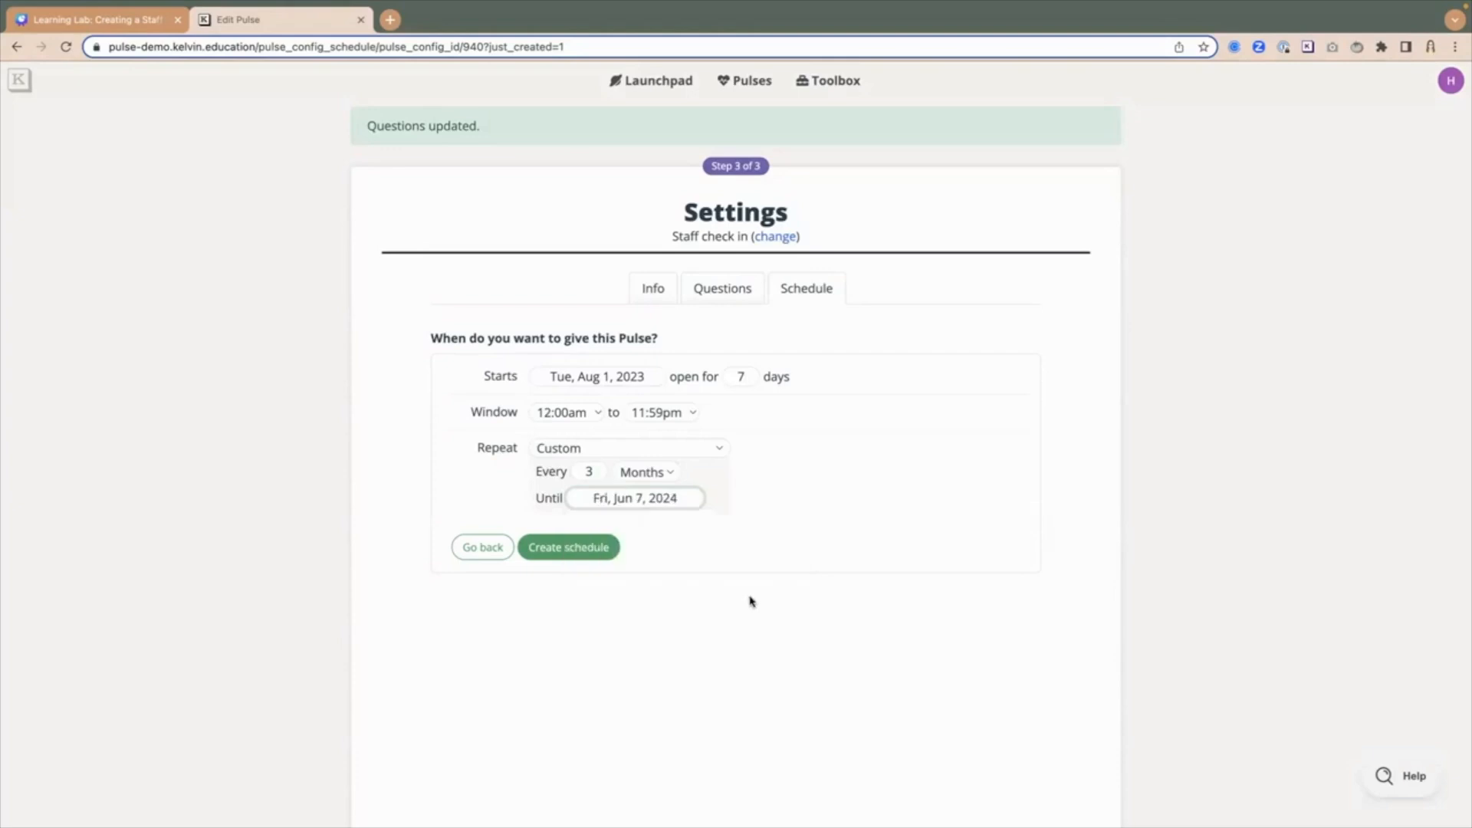
{"action": "left_click", "coordinate": [578, 550]}
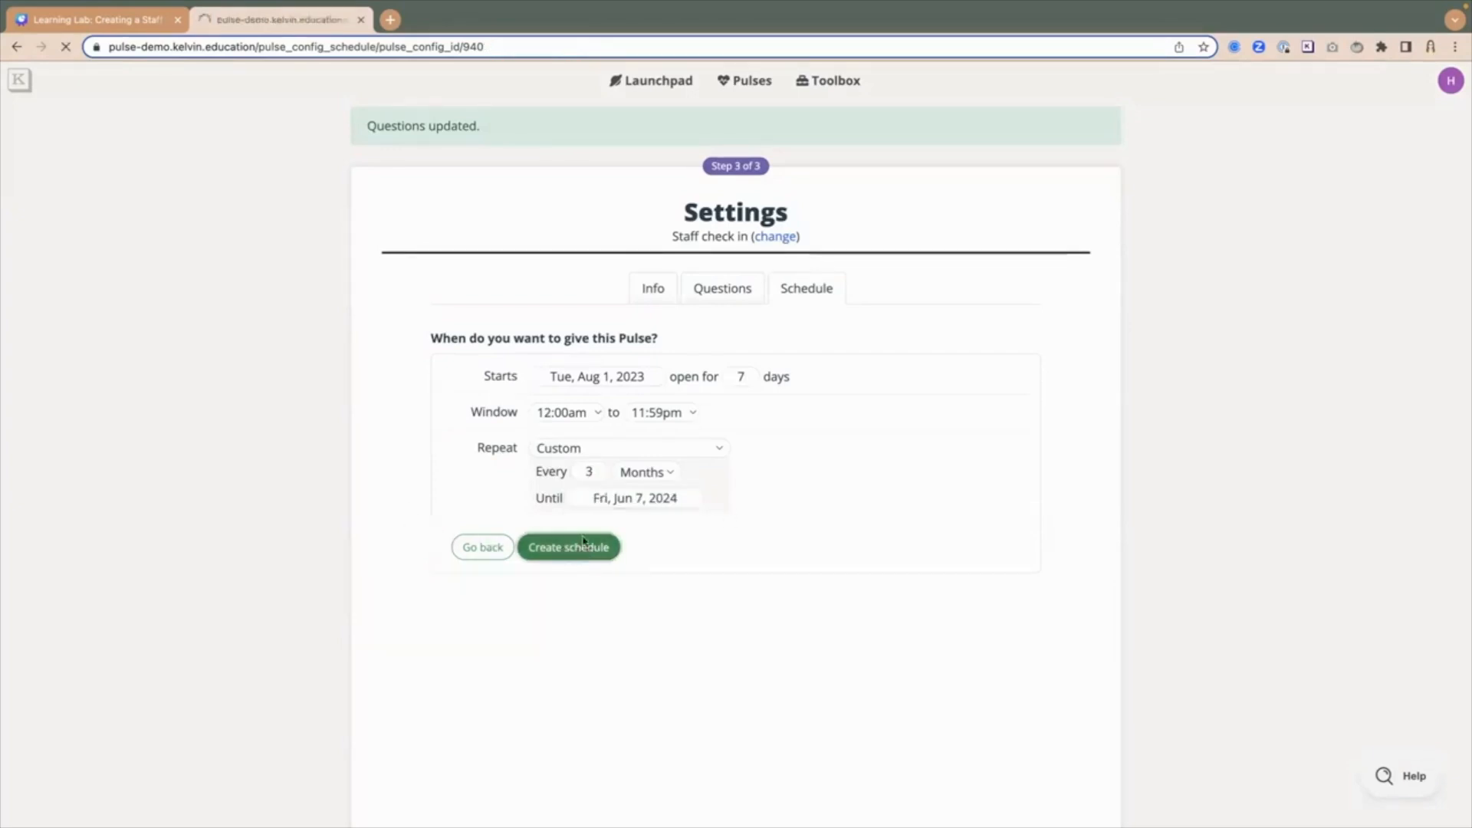
Change the Pulse #2 dates to Nov 8 – Nov 15, 2023, and save them
{"action": "scroll", "coordinate": [458, 439], "scroll_direction": "down", "scroll_amount": 5}
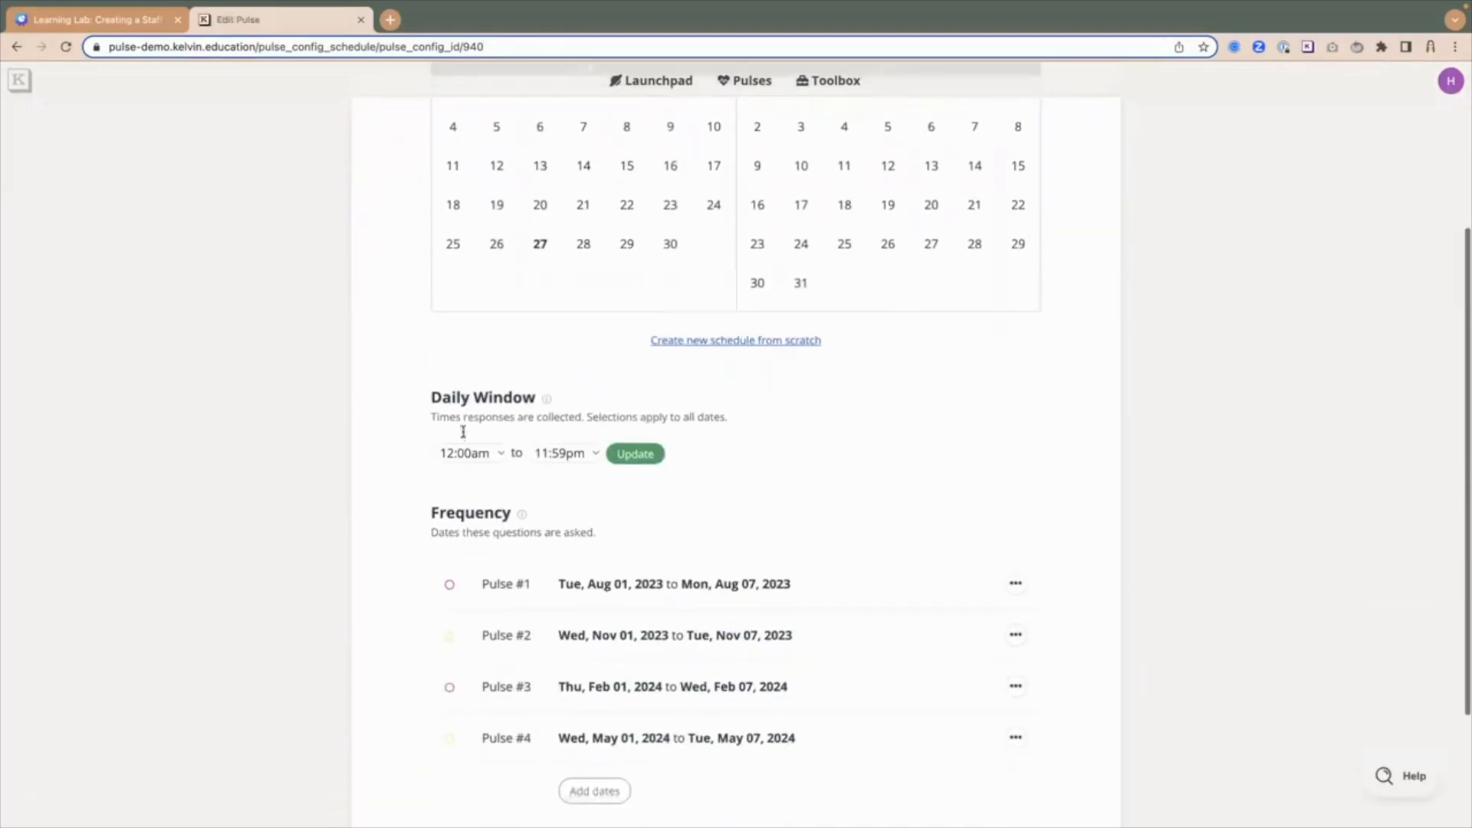
{"action": "scroll", "coordinate": [463, 431], "scroll_direction": "down", "scroll_amount": 1}
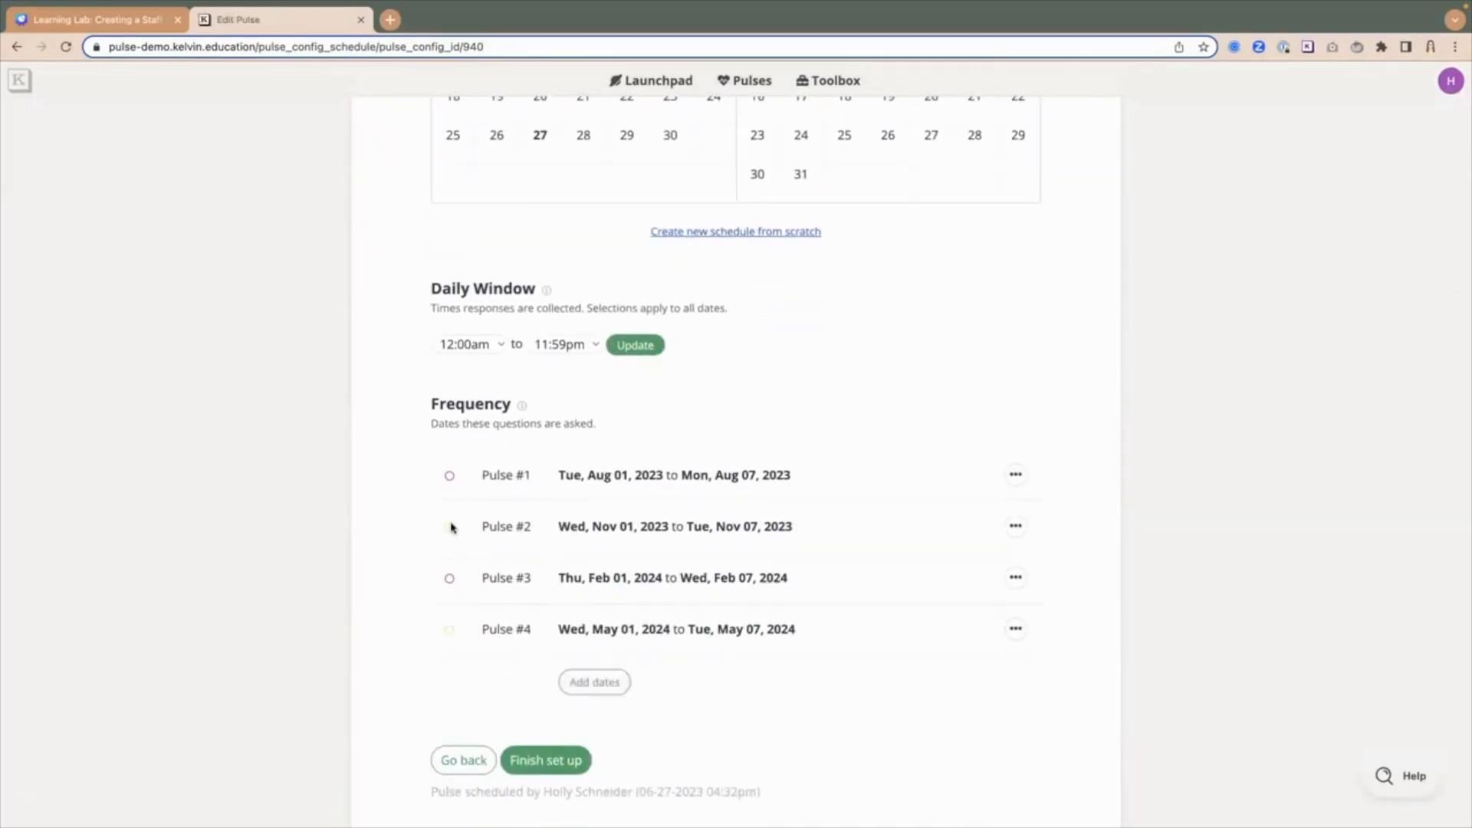
{"action": "left_click_drag", "start_coordinate": [560, 476], "coordinate": [804, 495]}
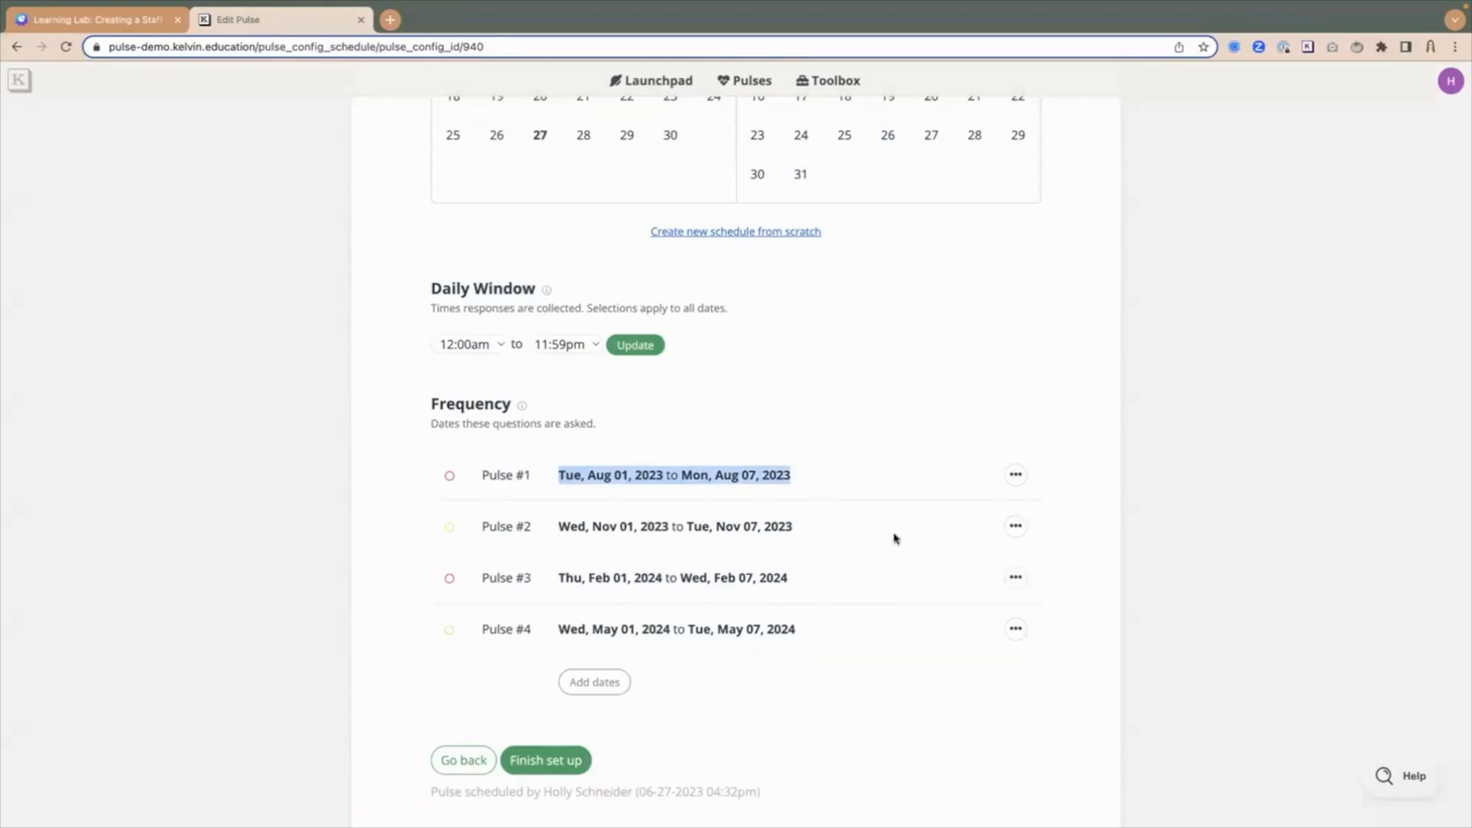
{"action": "left_click", "coordinate": [855, 497]}
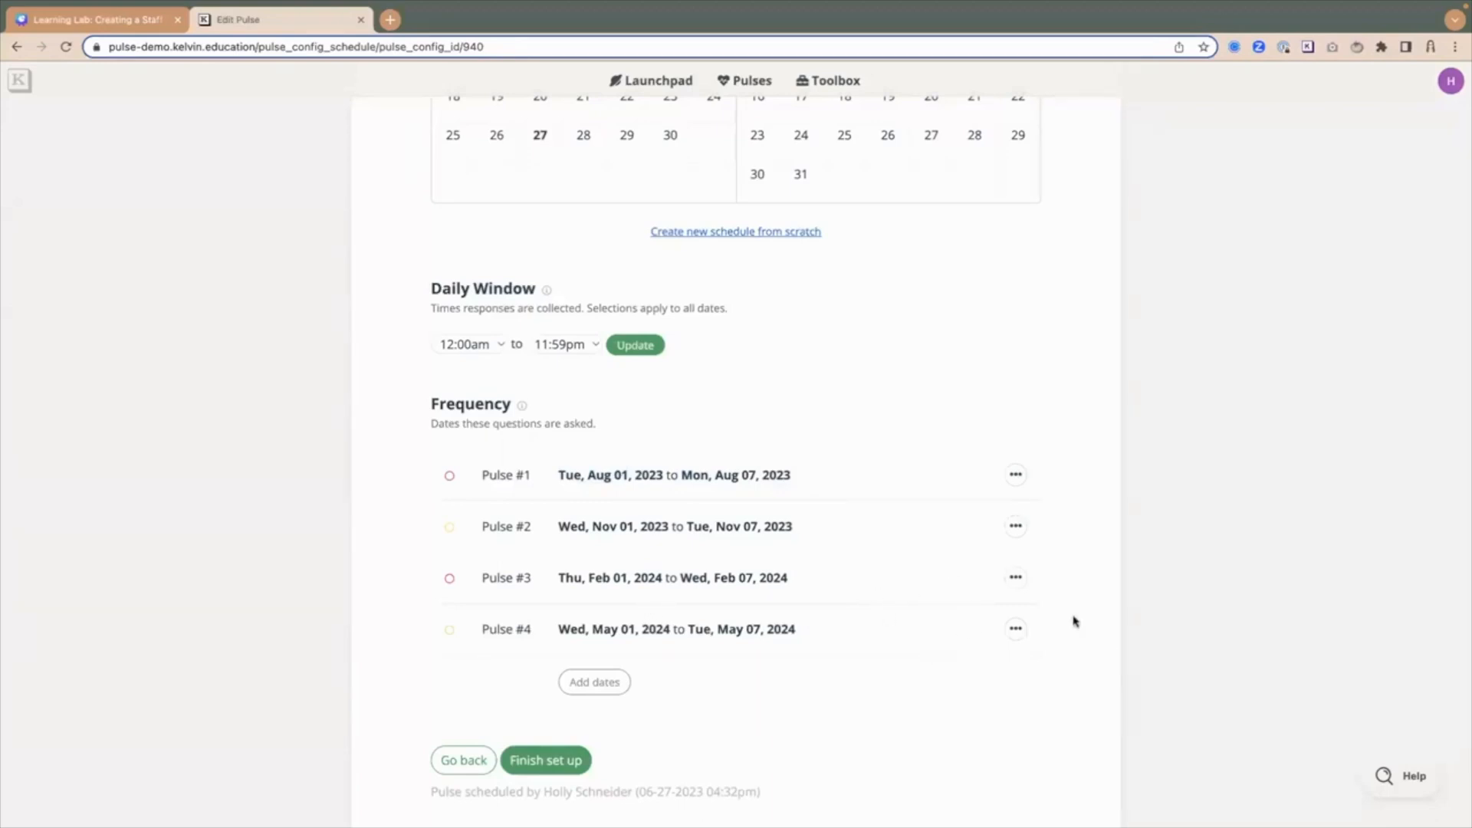
{"action": "left_click", "coordinate": [1017, 526]}
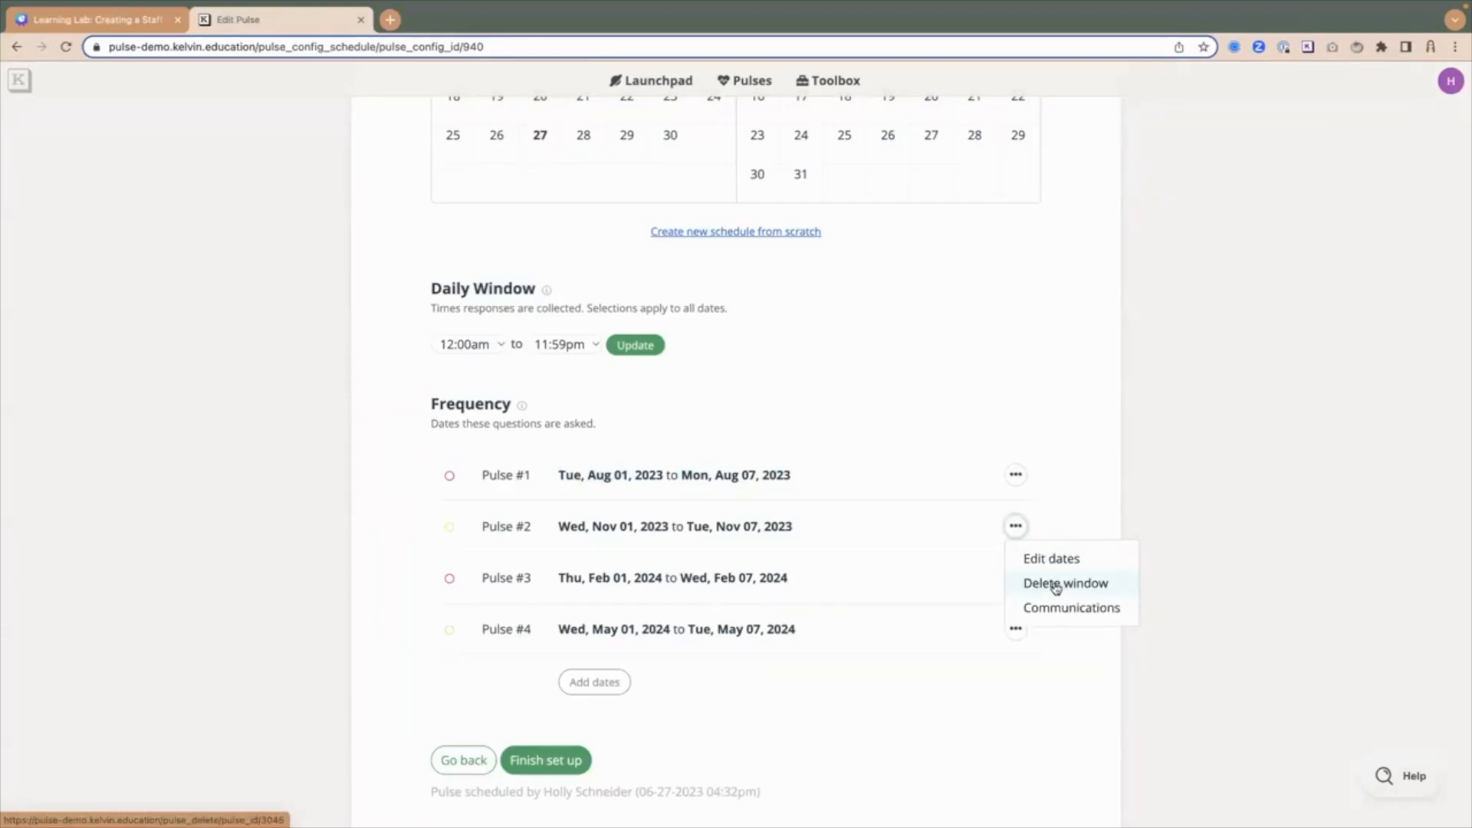
{"action": "left_click", "coordinate": [1046, 560]}
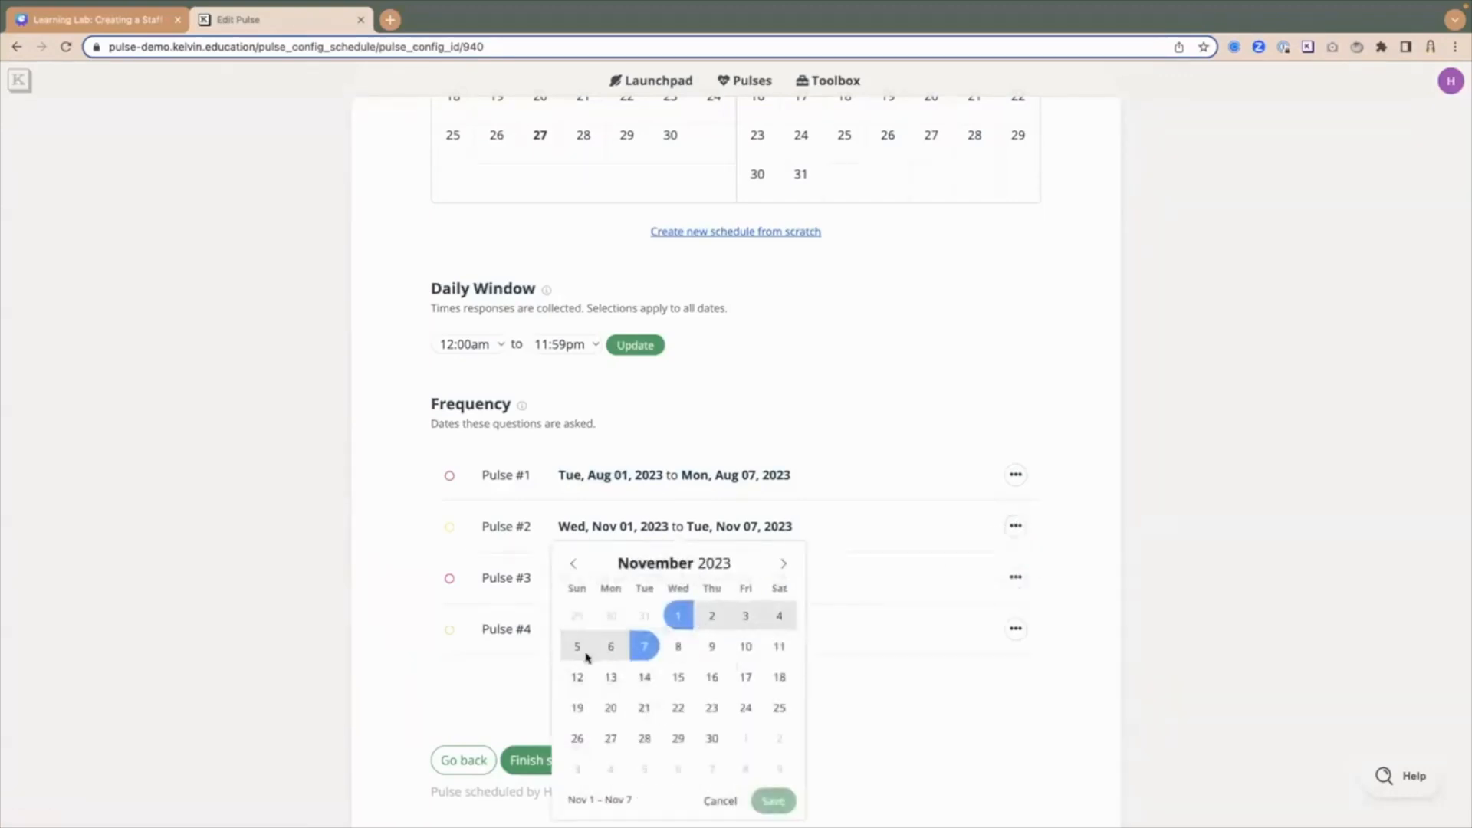
{"action": "left_click", "coordinate": [678, 646]}
{"action": "left_click", "coordinate": [677, 676]}
{"action": "left_click", "coordinate": [774, 799]}
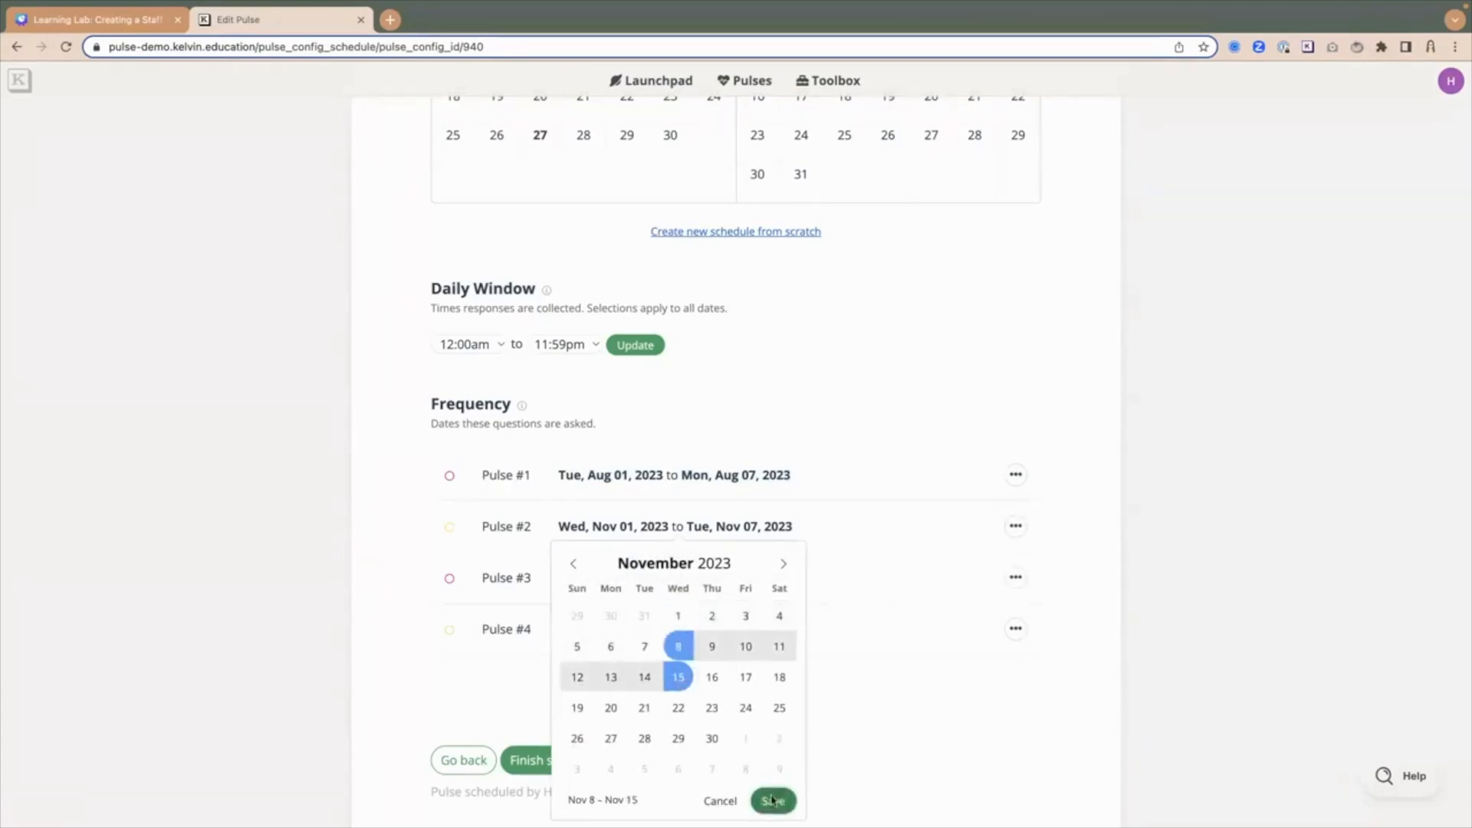
Finish the pulse set up and check what will be asked next in its latest activity
{"action": "scroll", "coordinate": [774, 707], "scroll_direction": "down", "scroll_amount": 6}
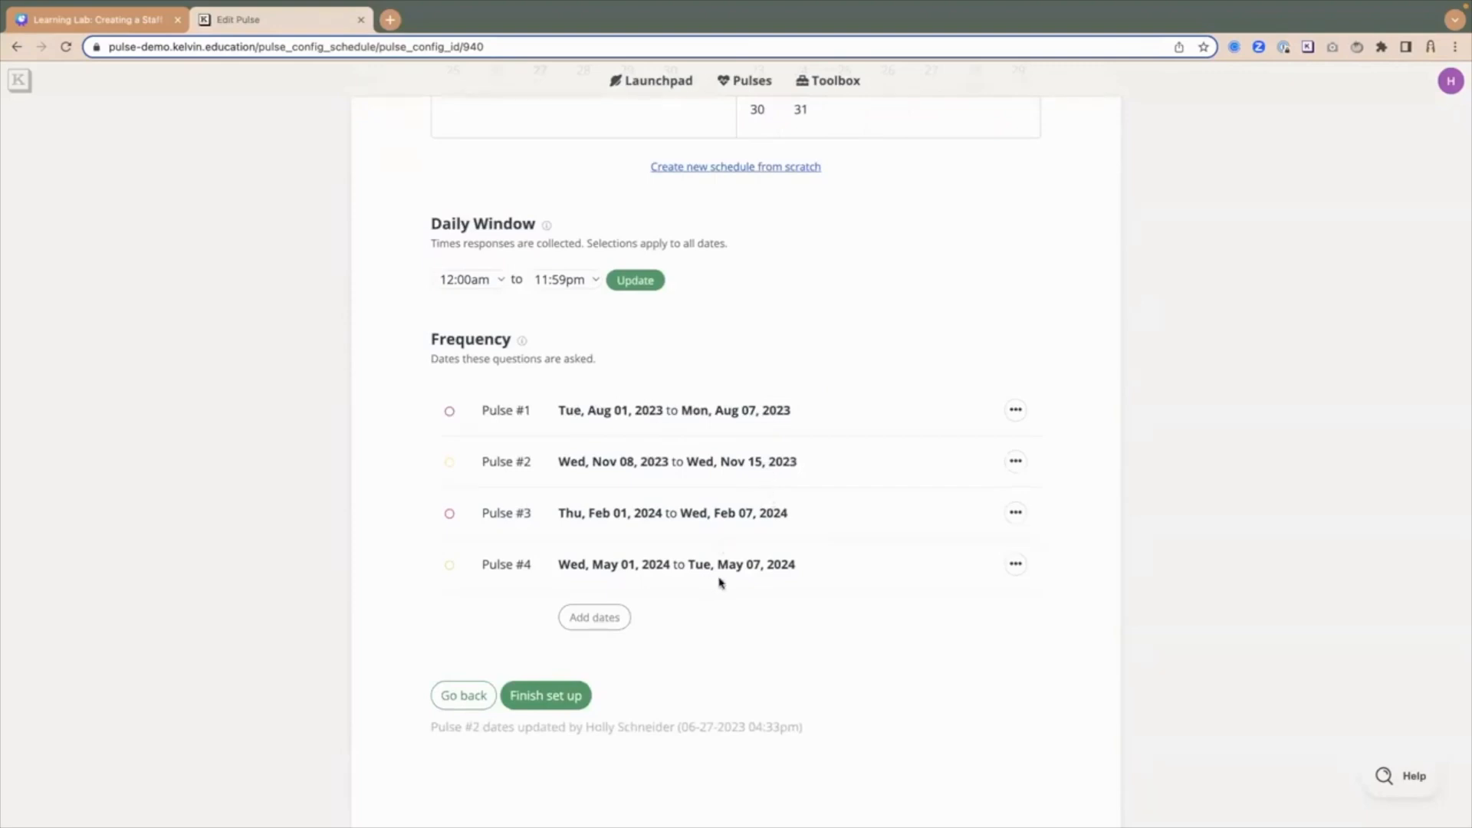
{"action": "left_click", "coordinate": [550, 701]}
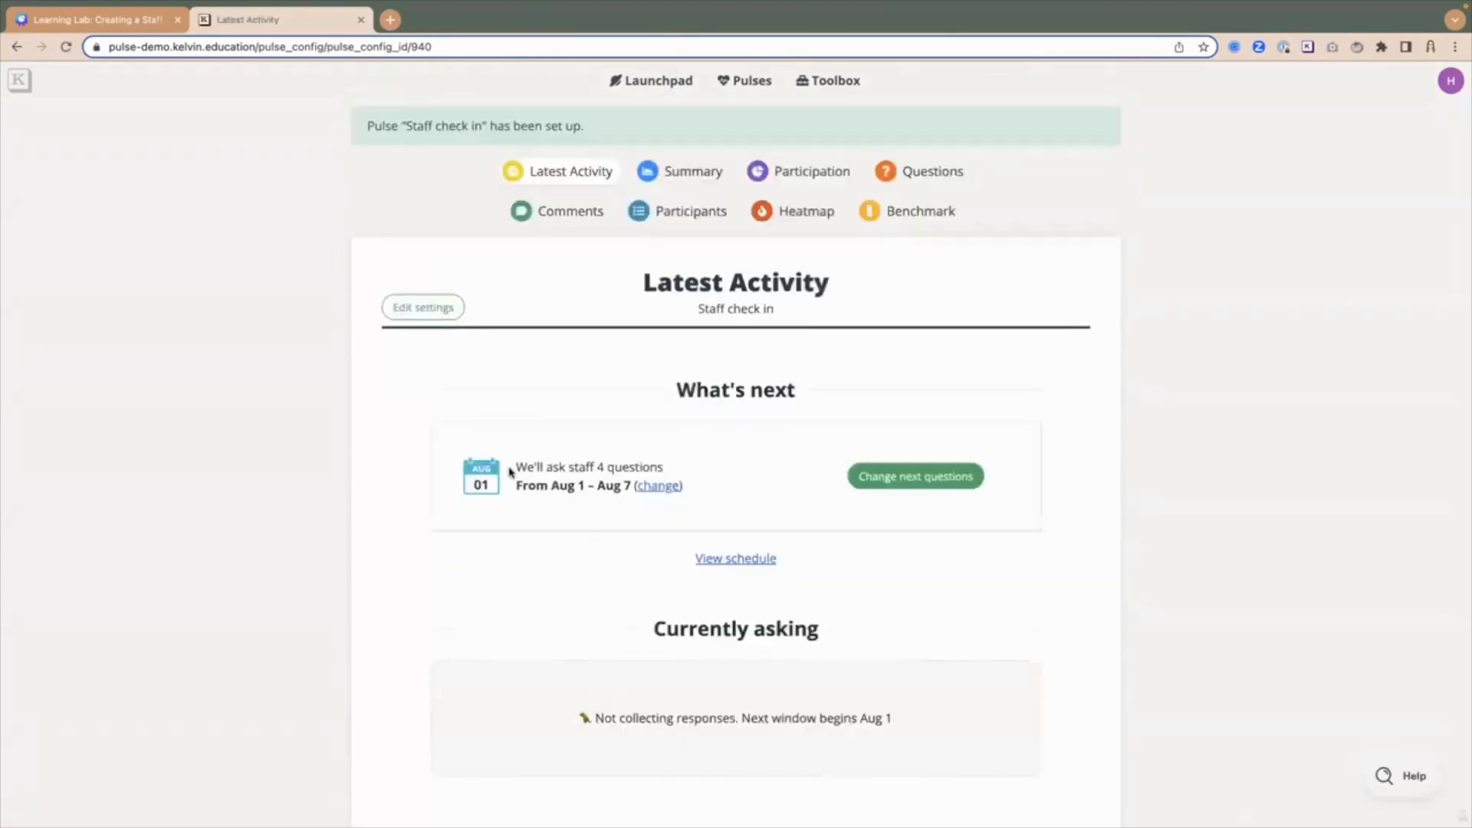
{"action": "left_click_drag", "start_coordinate": [514, 467], "coordinate": [681, 463]}
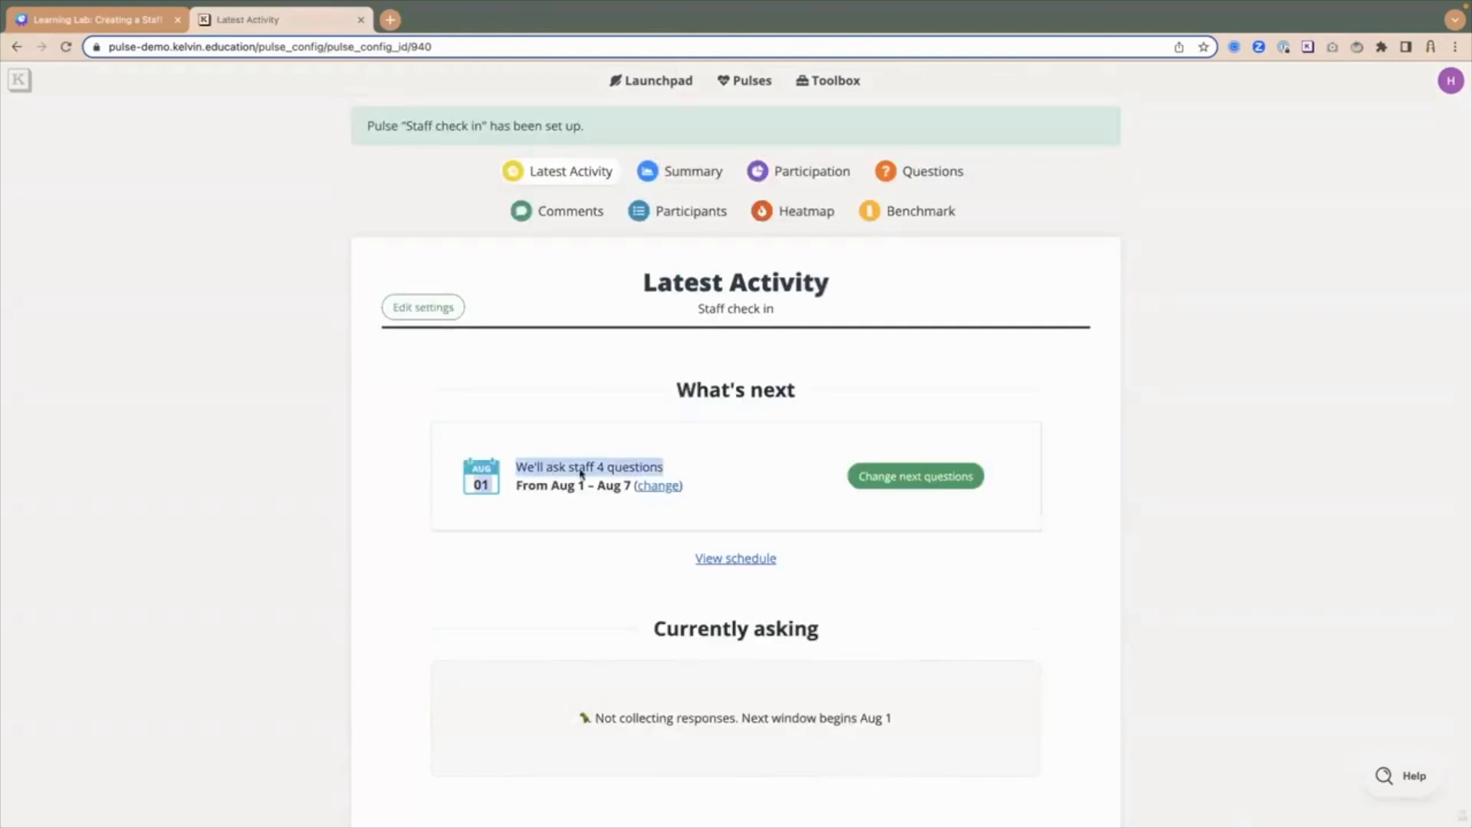
Review the date window of the upcoming Staff check in pulse in its latest activity
{"action": "left_click_drag", "start_coordinate": [516, 488], "coordinate": [628, 486]}
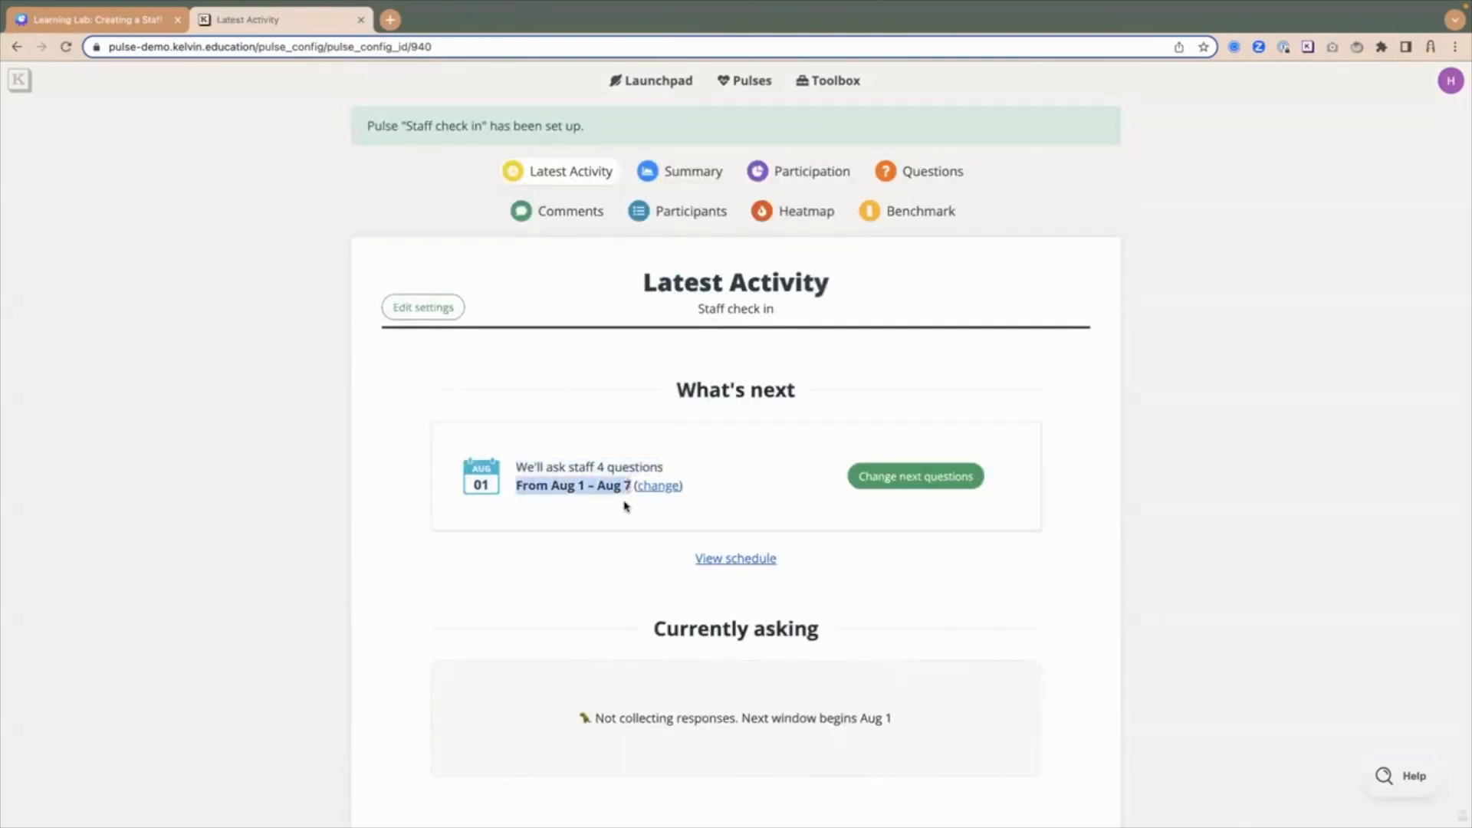
{"action": "left_click", "coordinate": [613, 517]}
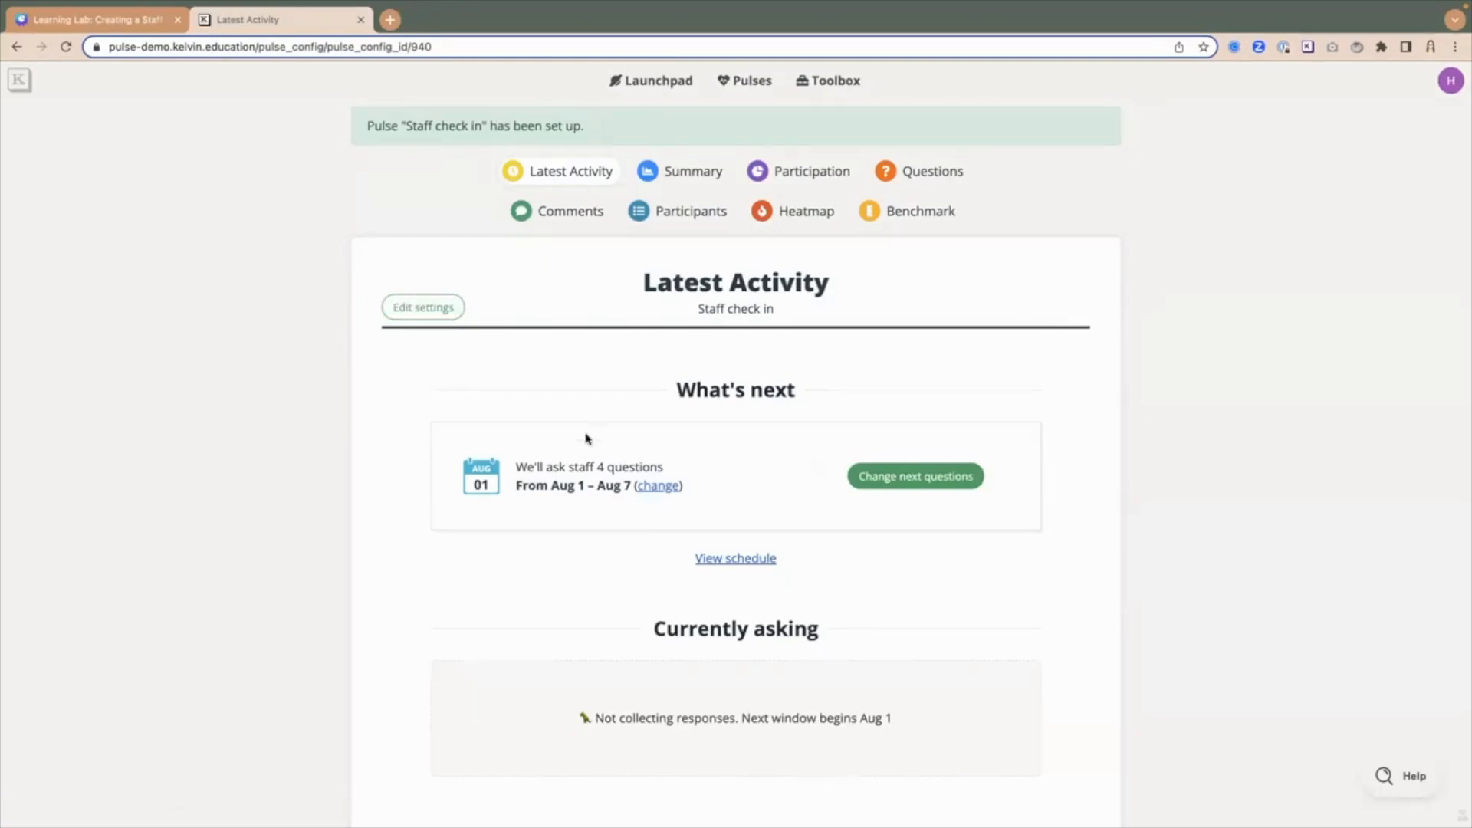
{"action": "left_click_drag", "start_coordinate": [550, 486], "coordinate": [635, 486]}
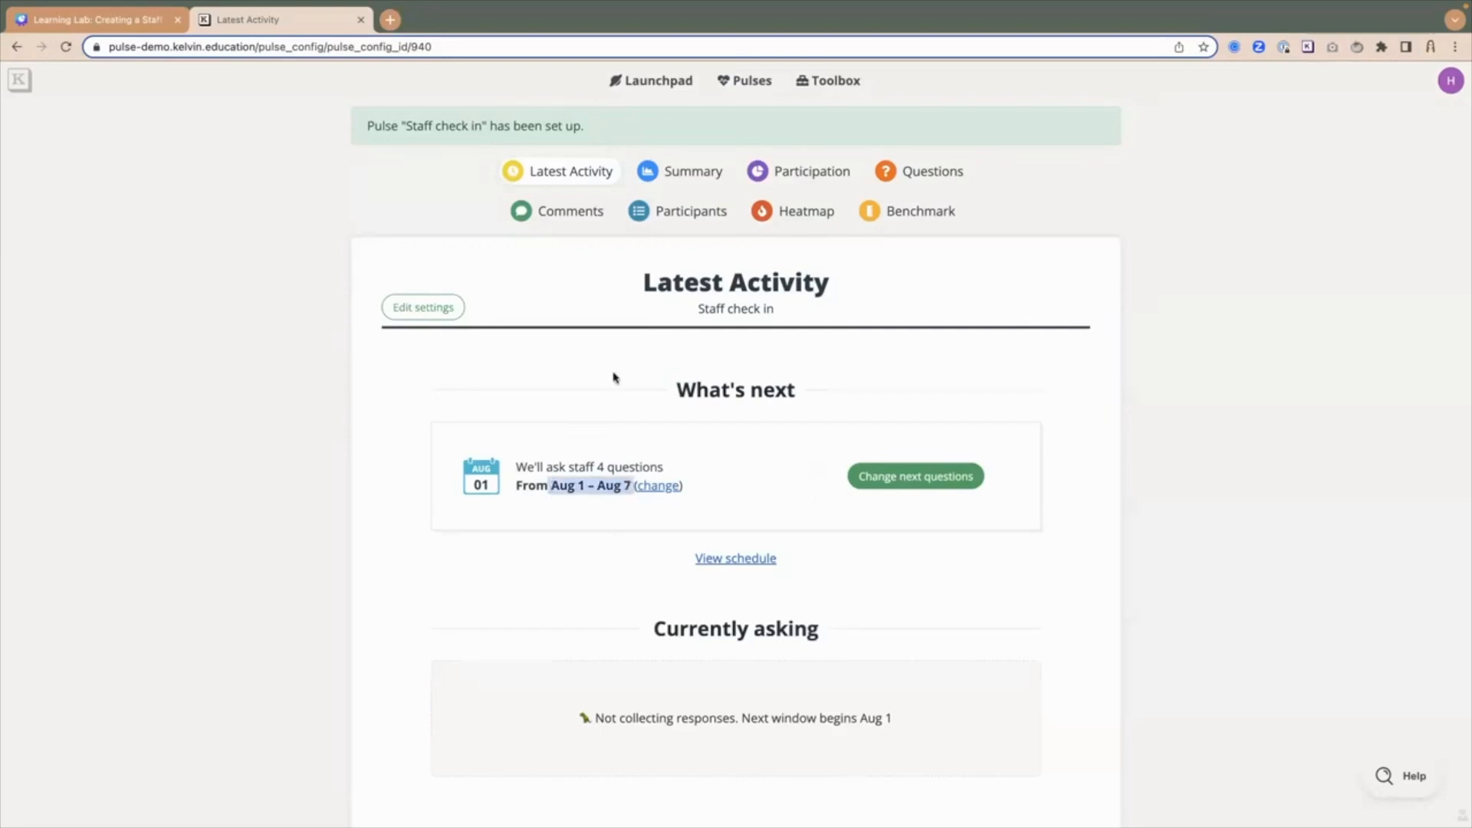
Open the list of all pulses and search it by the pulse owner's first name
{"action": "left_click", "coordinate": [664, 89]}
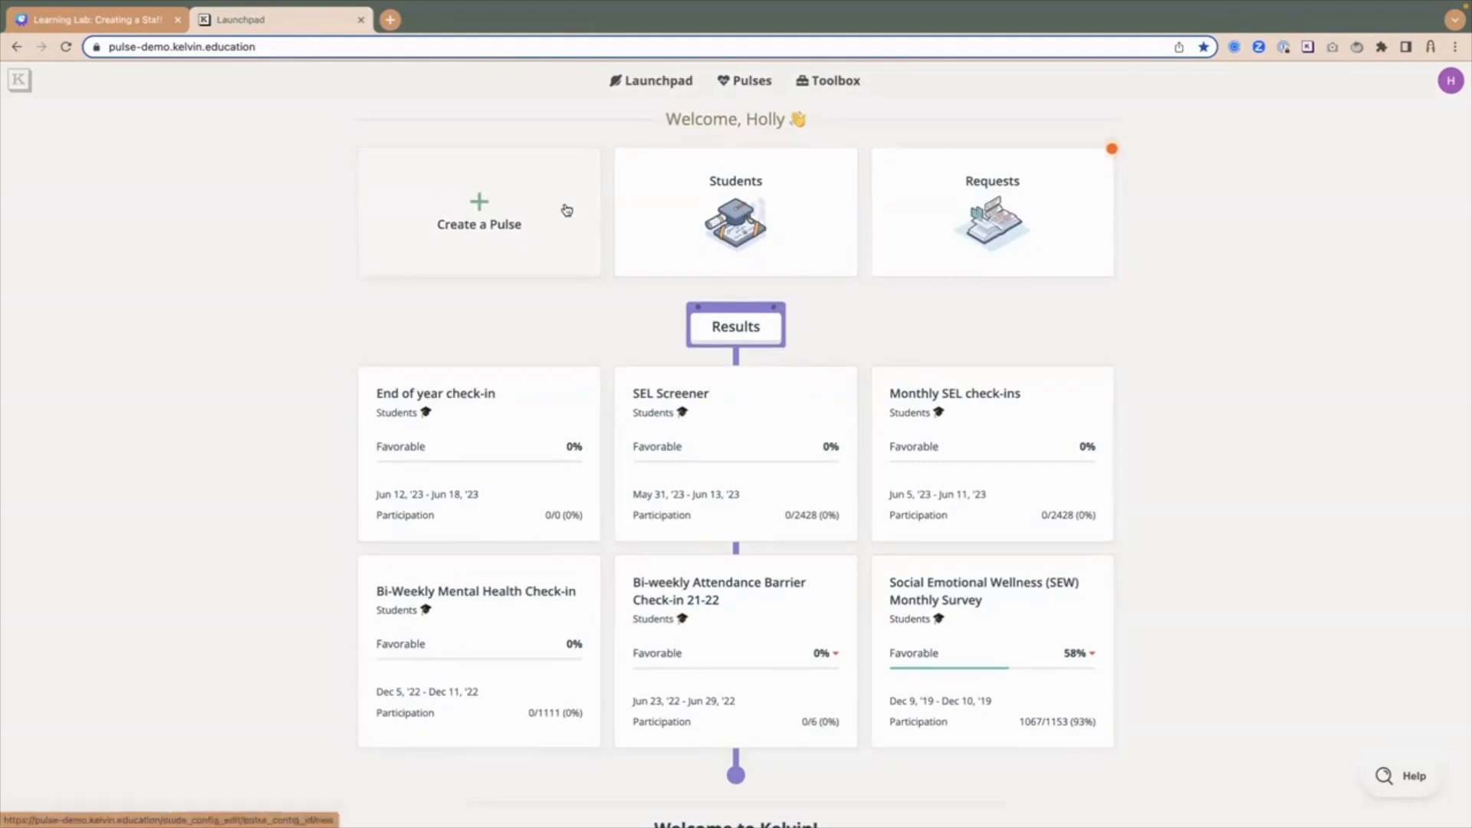
{"action": "left_click", "coordinate": [750, 82]}
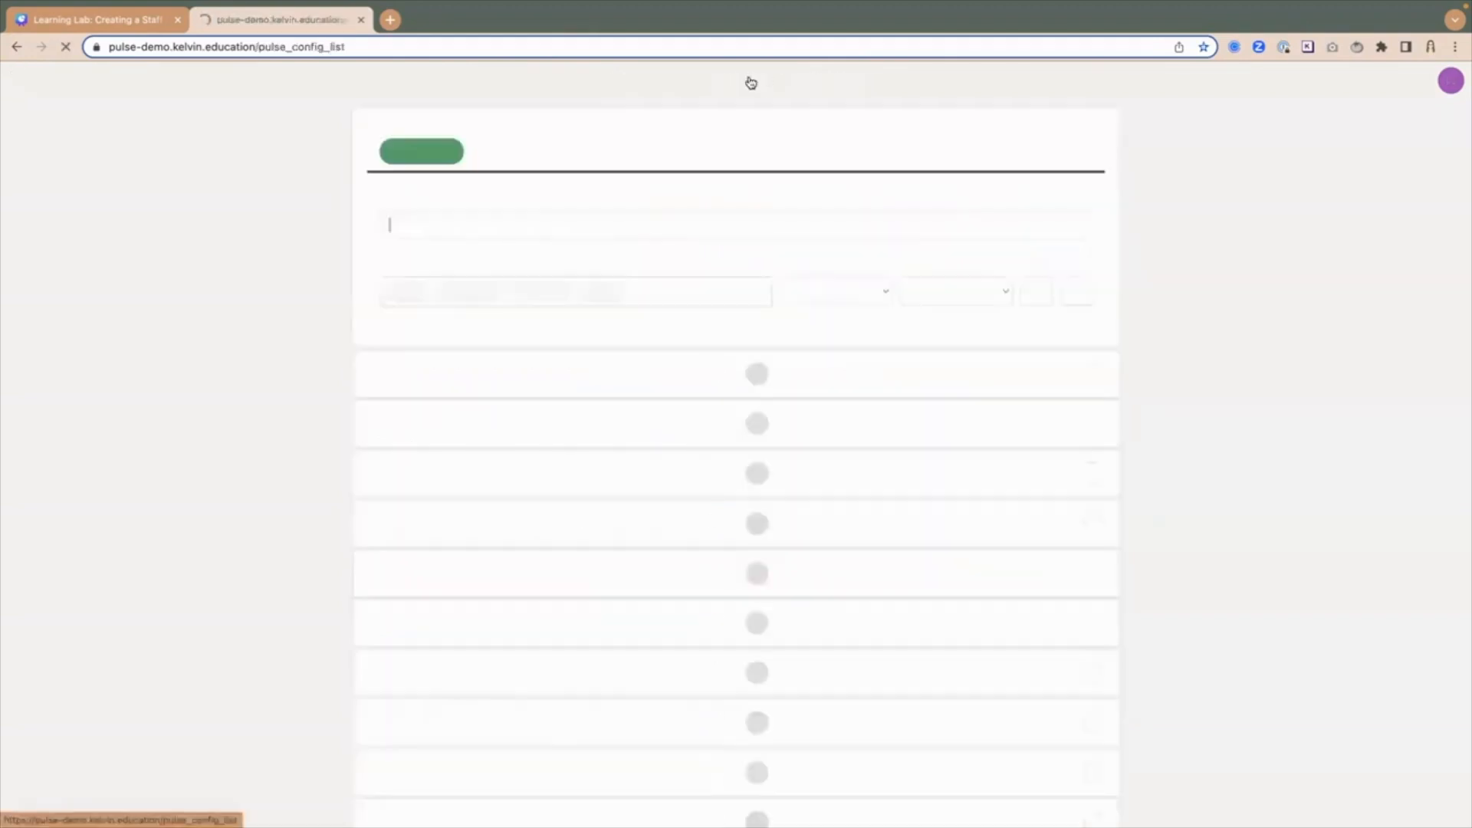
{"action": "left_click", "coordinate": [454, 224]}
{"action": "type", "text": "holly"}
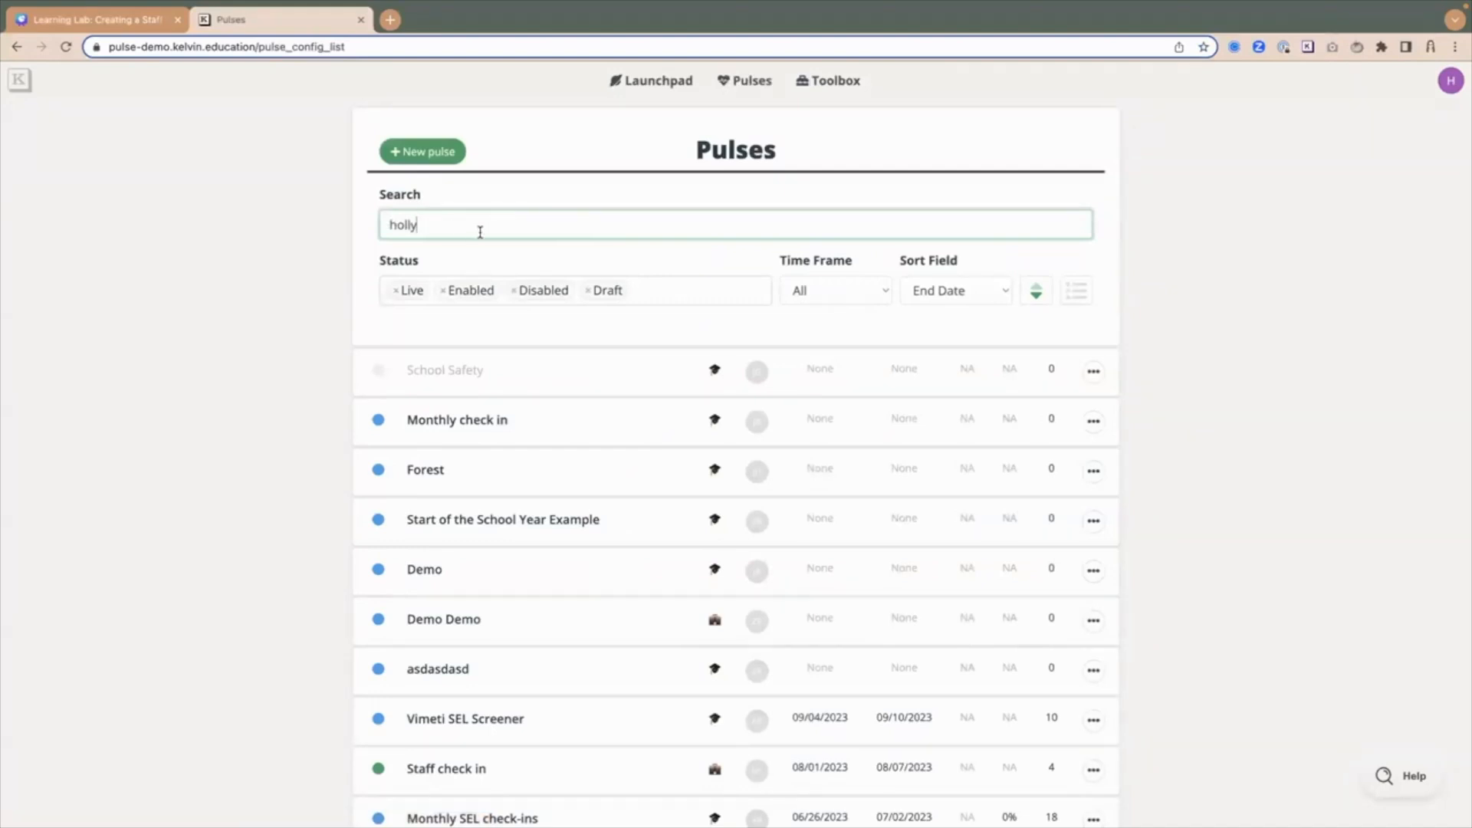
{"action": "key", "text": "Return"}
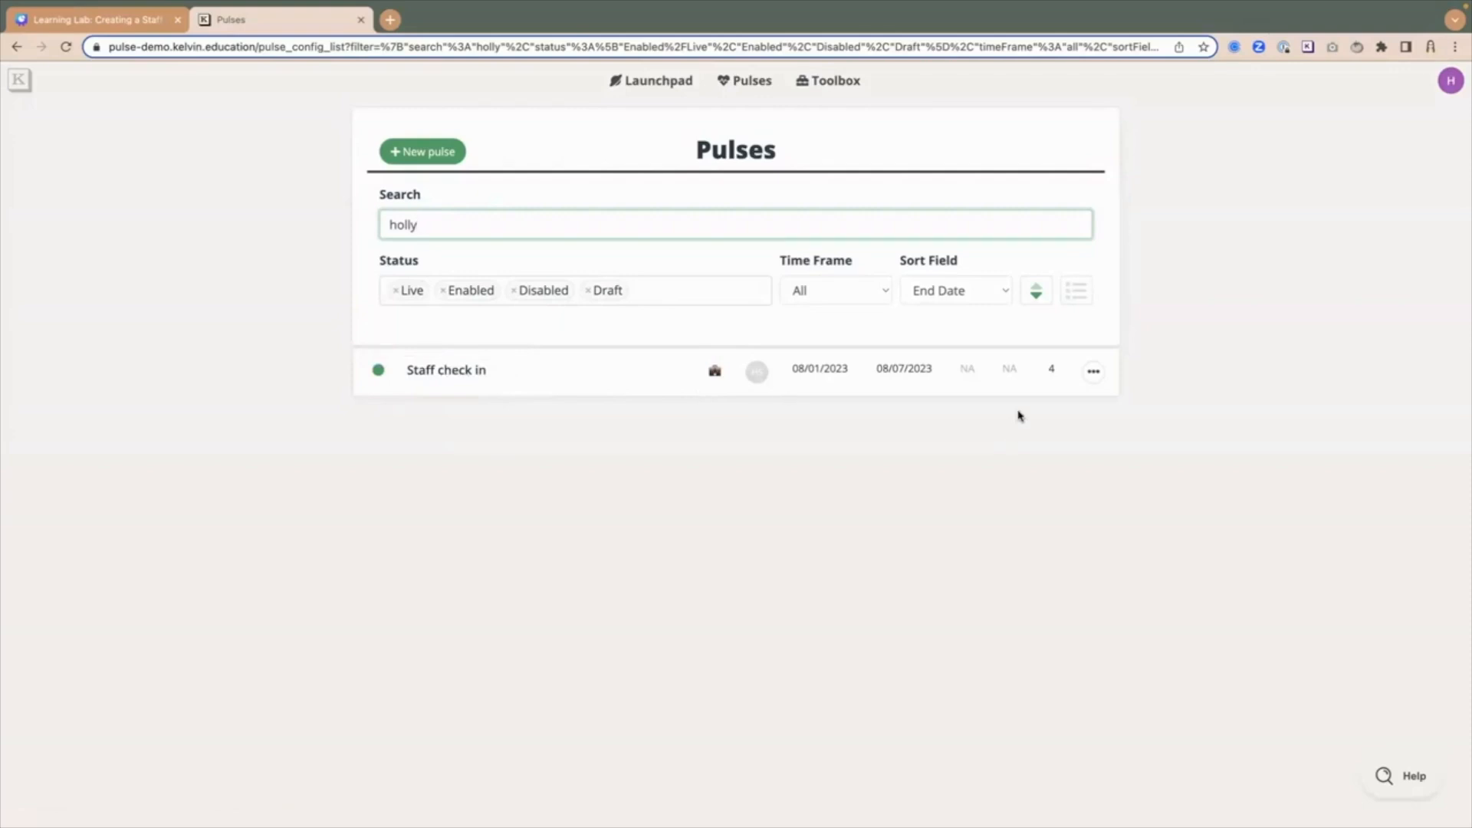
View the participants of the Staff check in pulse and open the survey preview for the second listed staff member
{"action": "left_click", "coordinate": [1094, 374]}
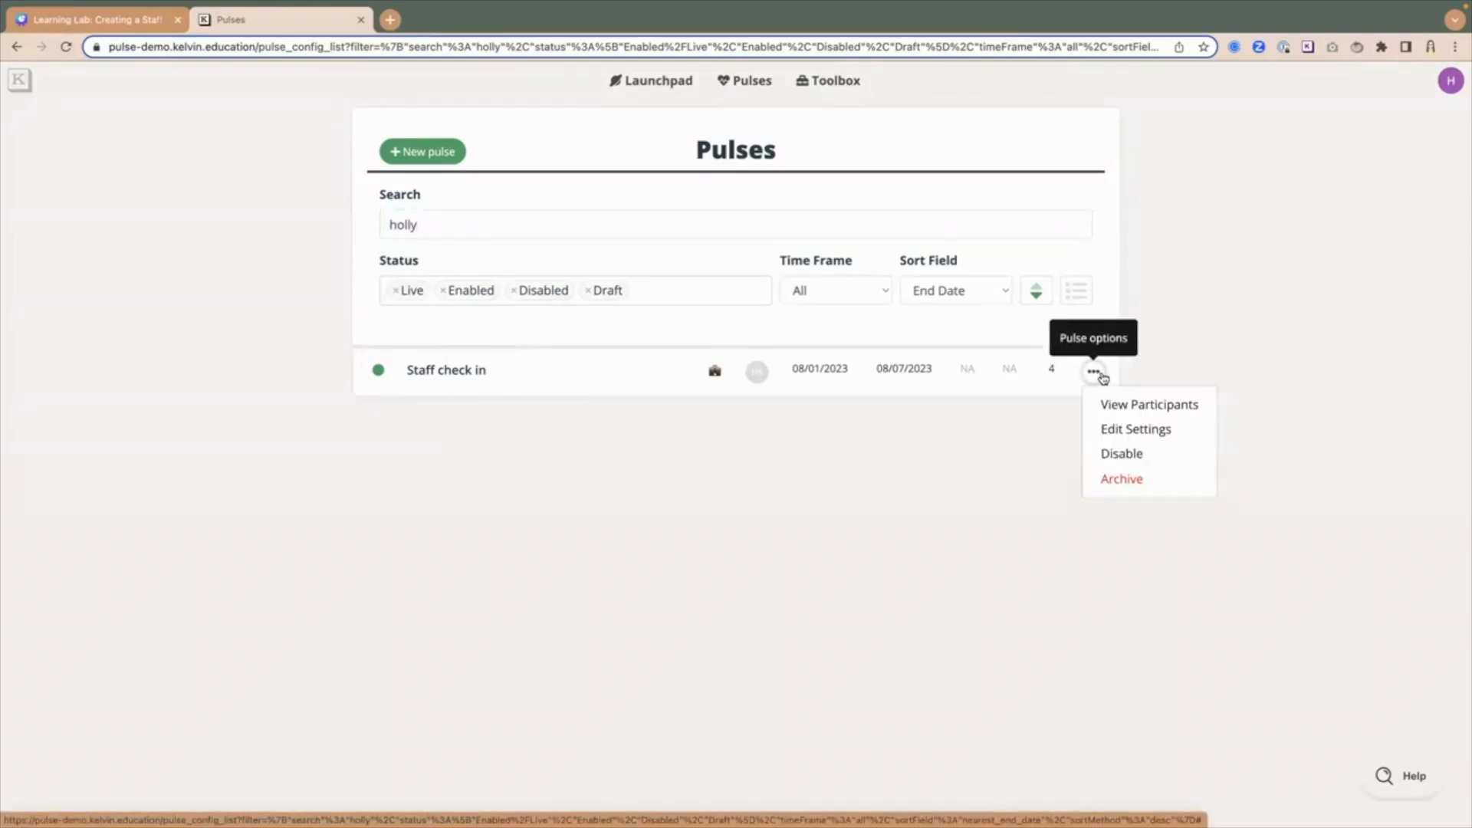
{"action": "left_click", "coordinate": [1124, 406]}
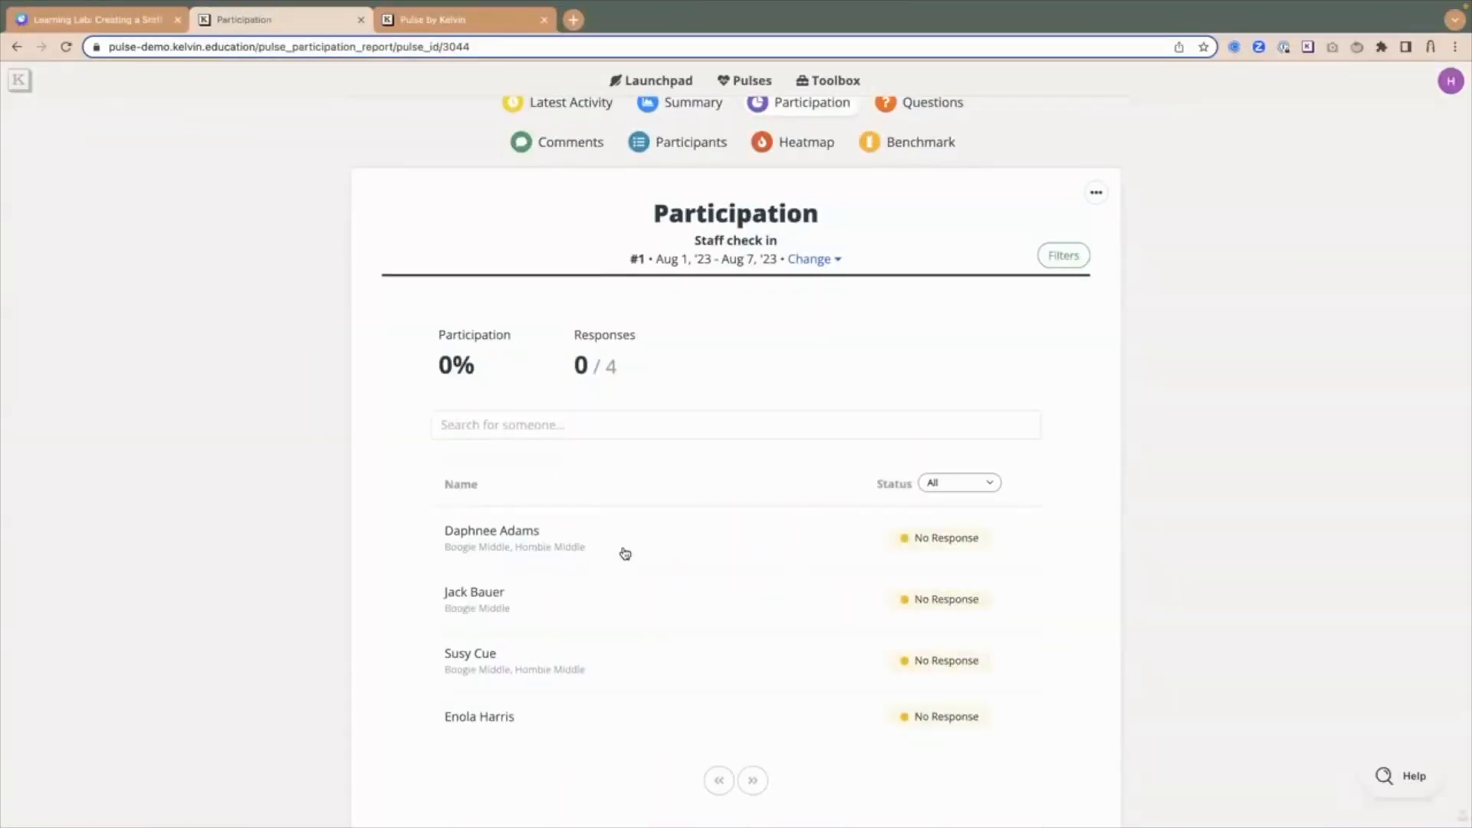
{"action": "left_click", "coordinate": [462, 601]}
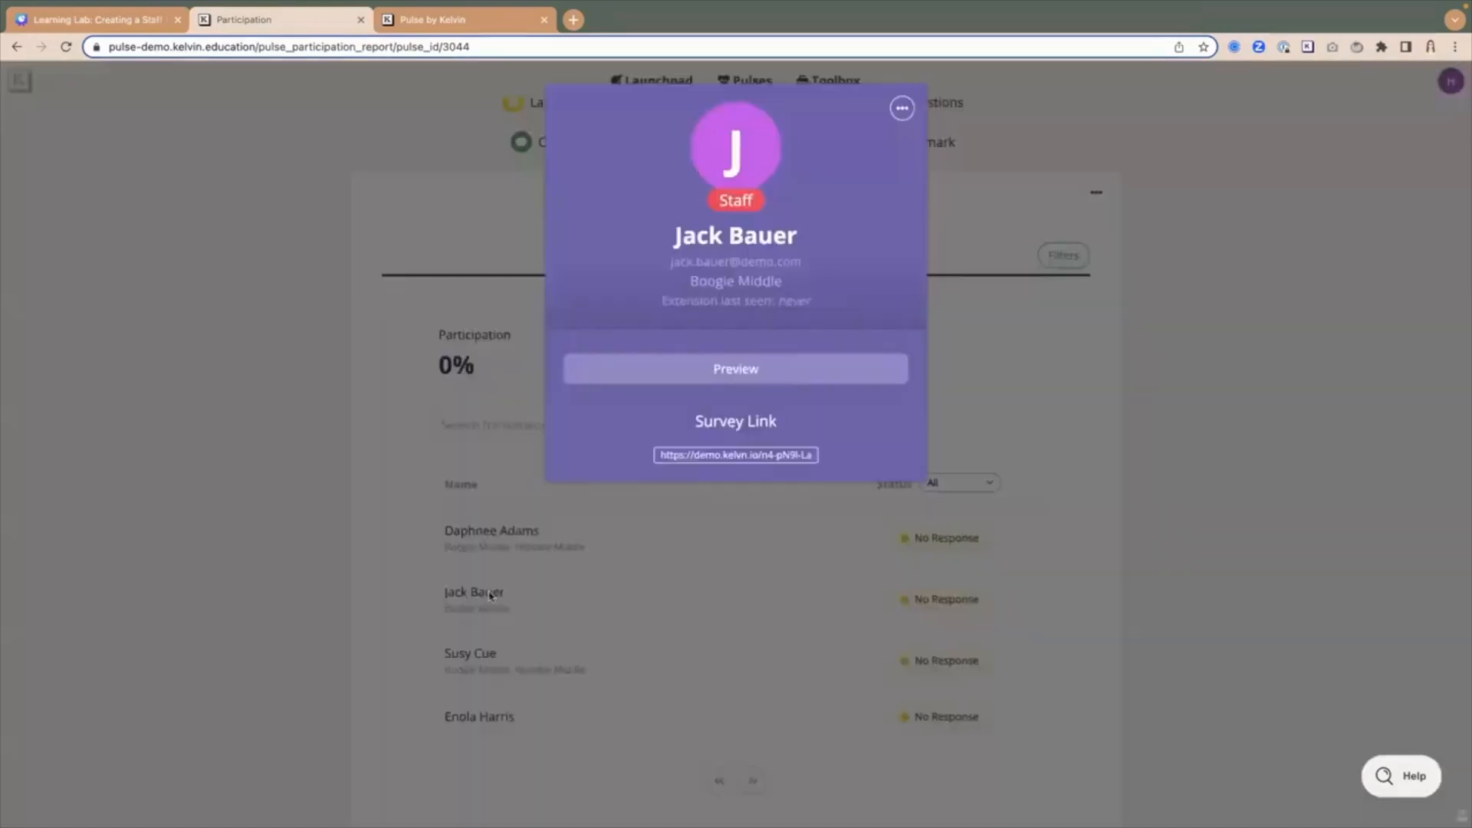
{"action": "left_click", "coordinate": [741, 371]}
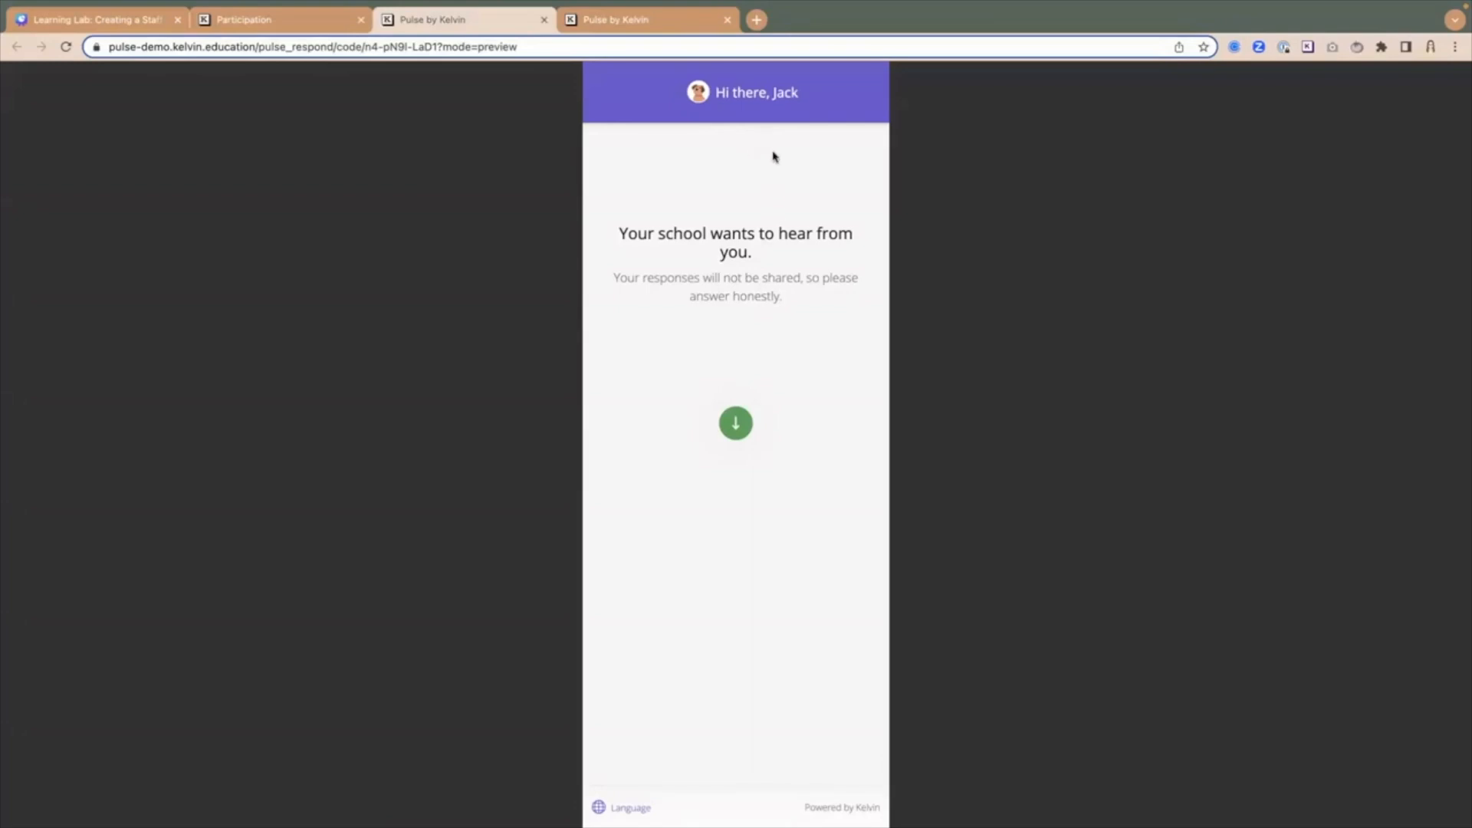
Start the previewed survey and answer the job satisfaction question with Agree and the comment "I love it here"
{"action": "triple_click", "coordinate": [783, 95]}
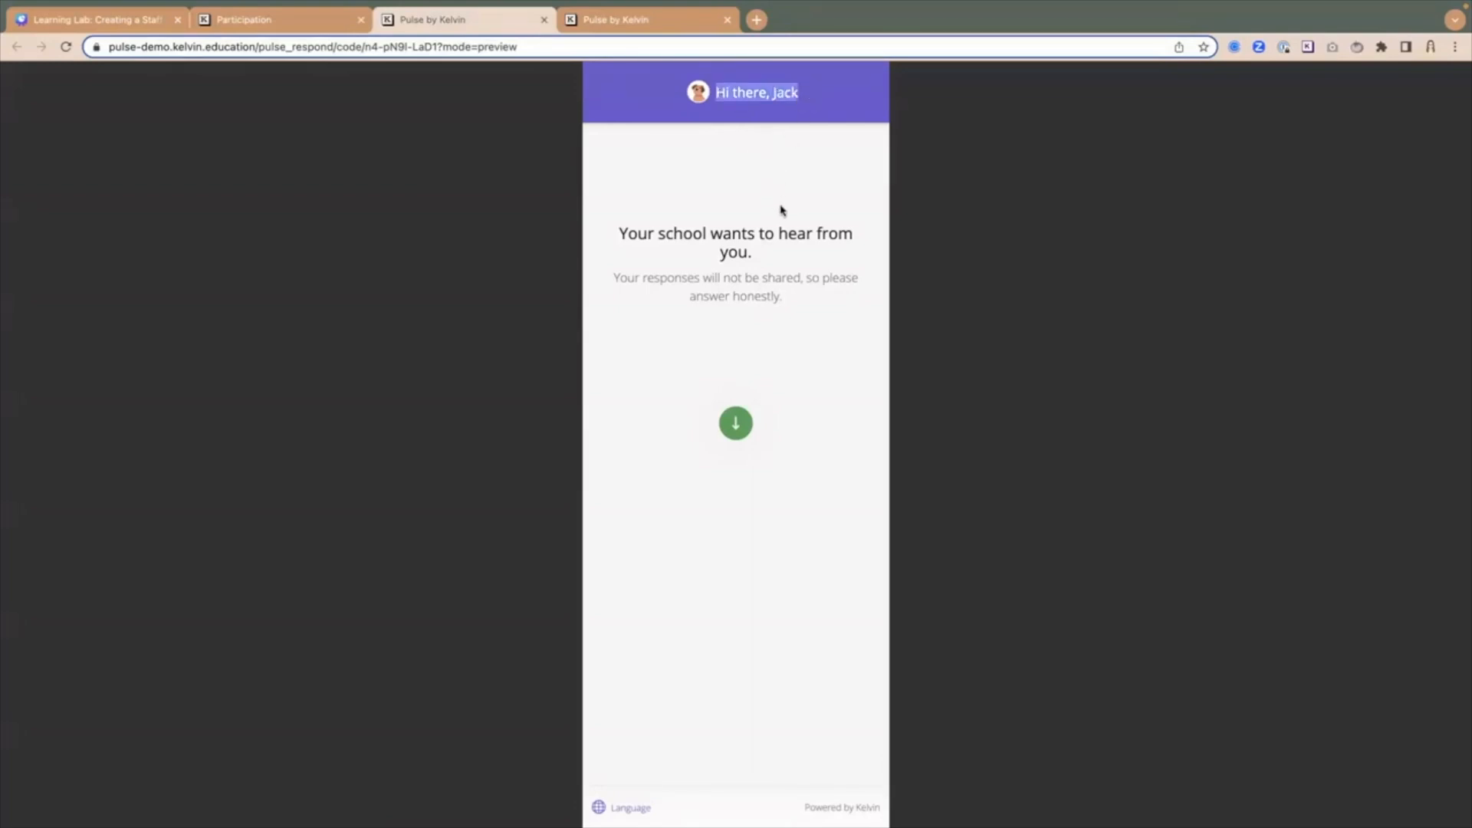
{"action": "left_click", "coordinate": [779, 209]}
{"action": "left_click", "coordinate": [734, 431]}
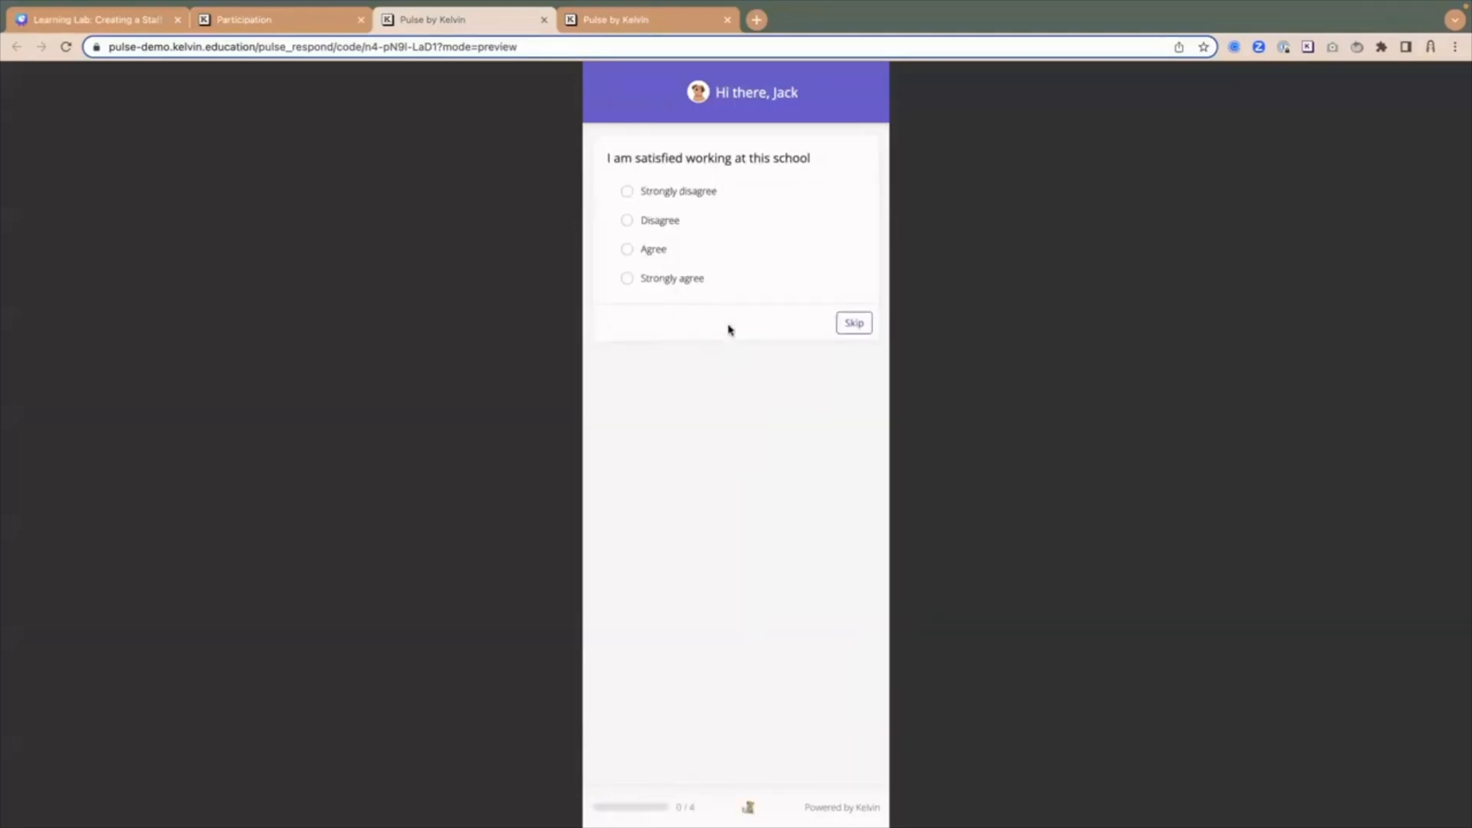
{"action": "left_click", "coordinate": [690, 251]}
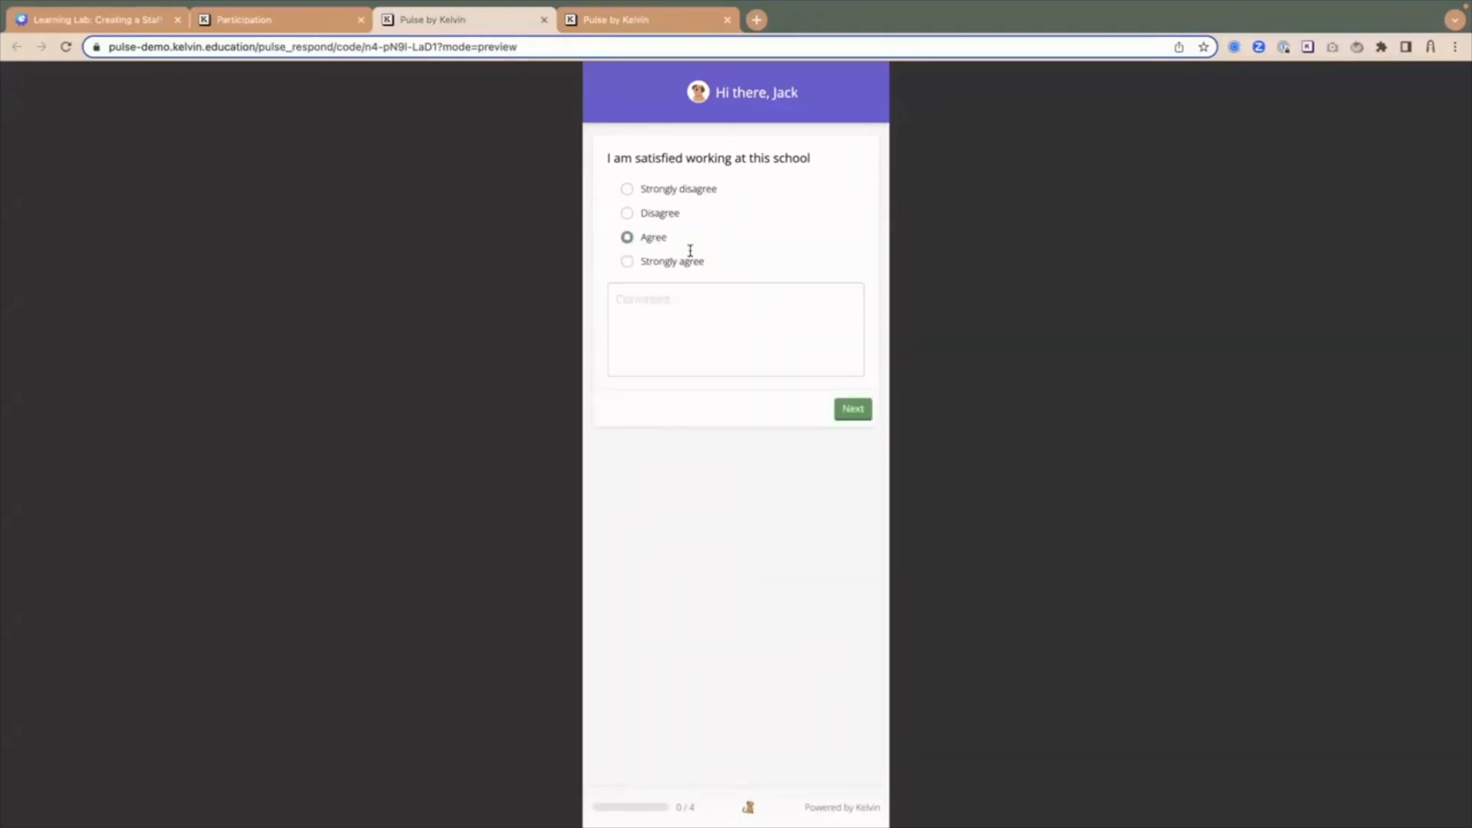
{"action": "left_click", "coordinate": [653, 307]}
{"action": "type", "text": "I love it here"}
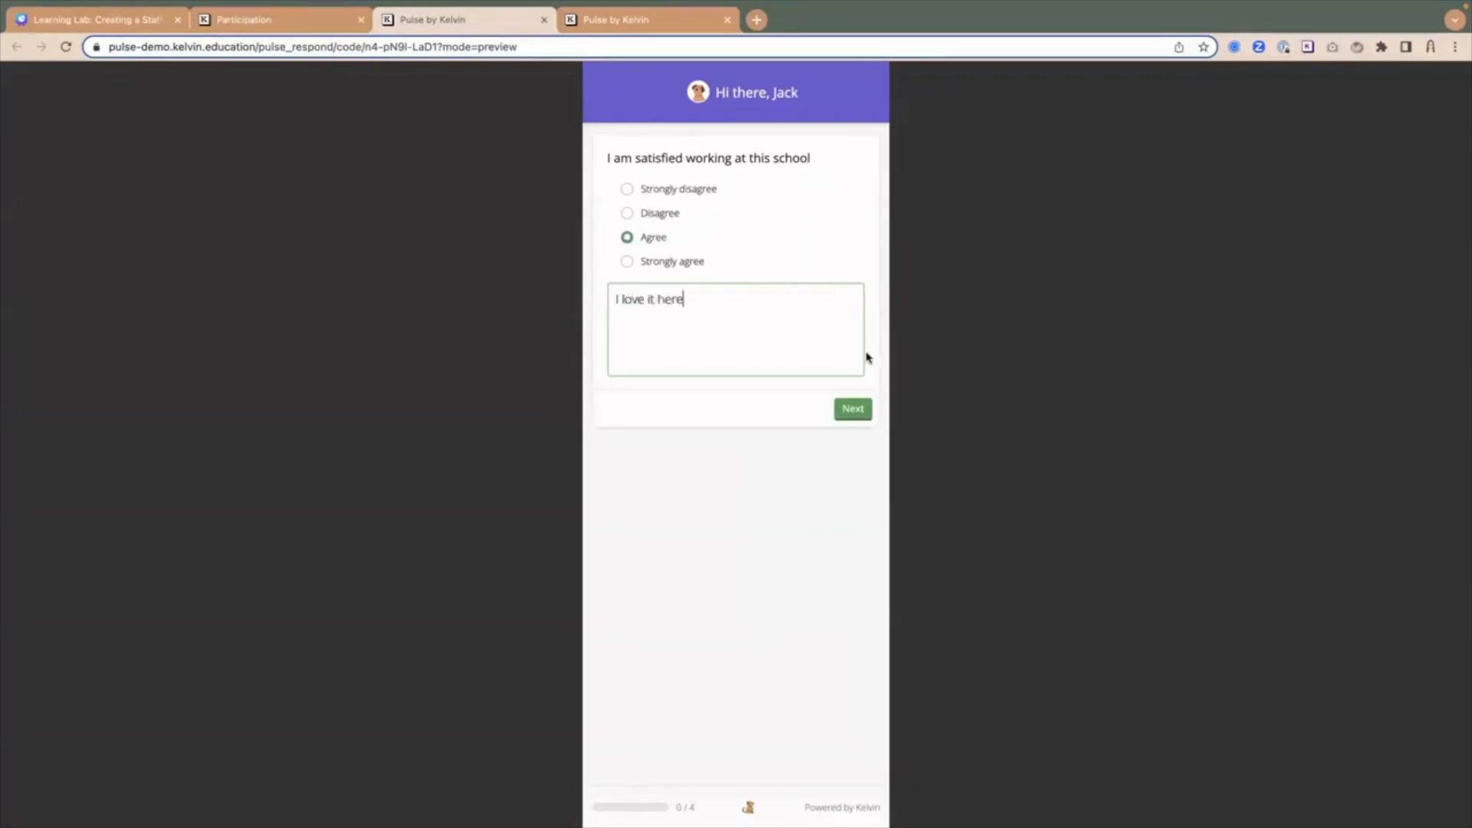
{"action": "left_click", "coordinate": [853, 409]}
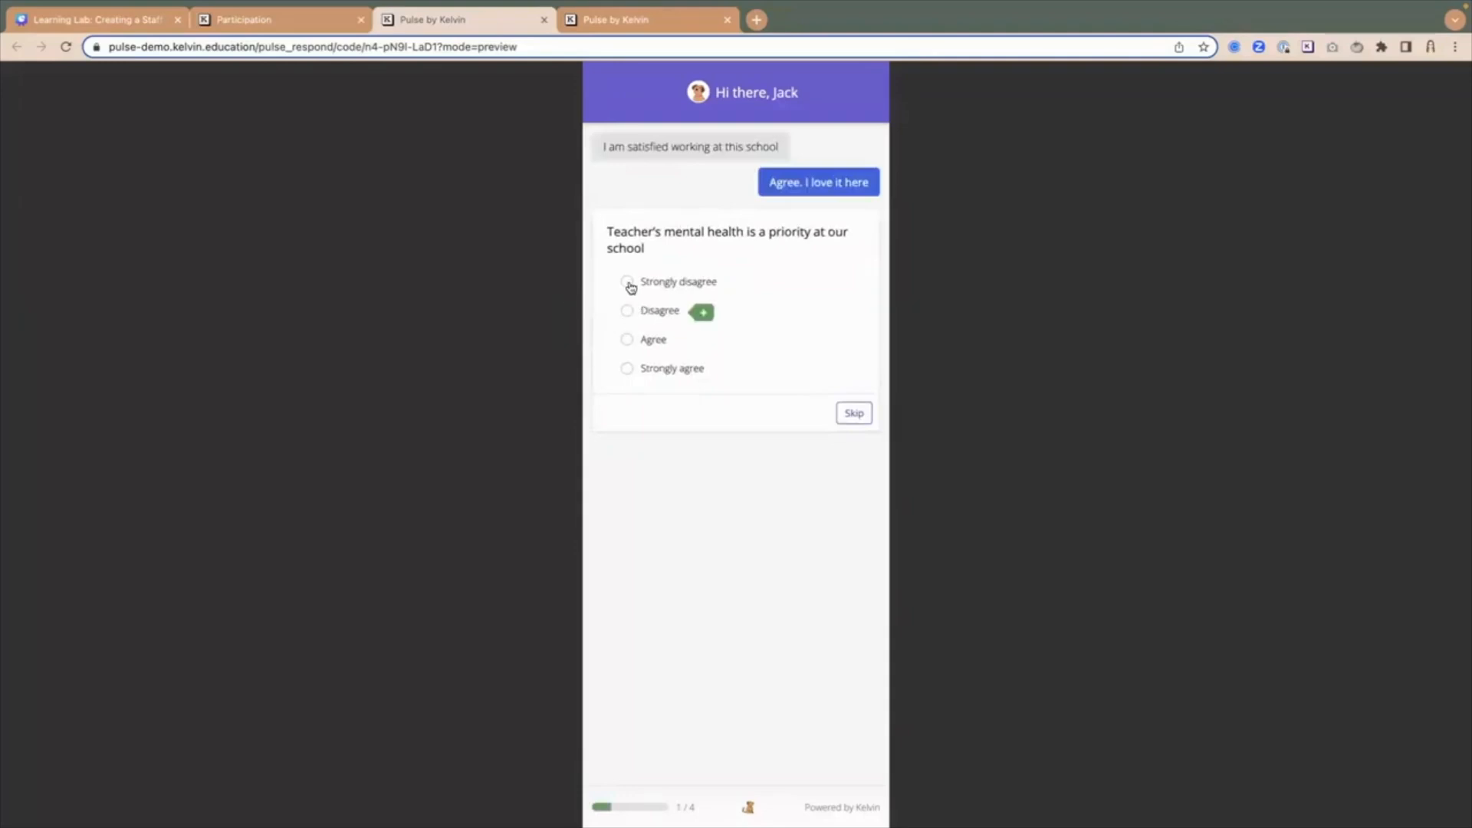
Answer Strongly agree on teacher mental health being a priority, and skip the question about how leadership can support it better
{"action": "left_click", "coordinate": [627, 370]}
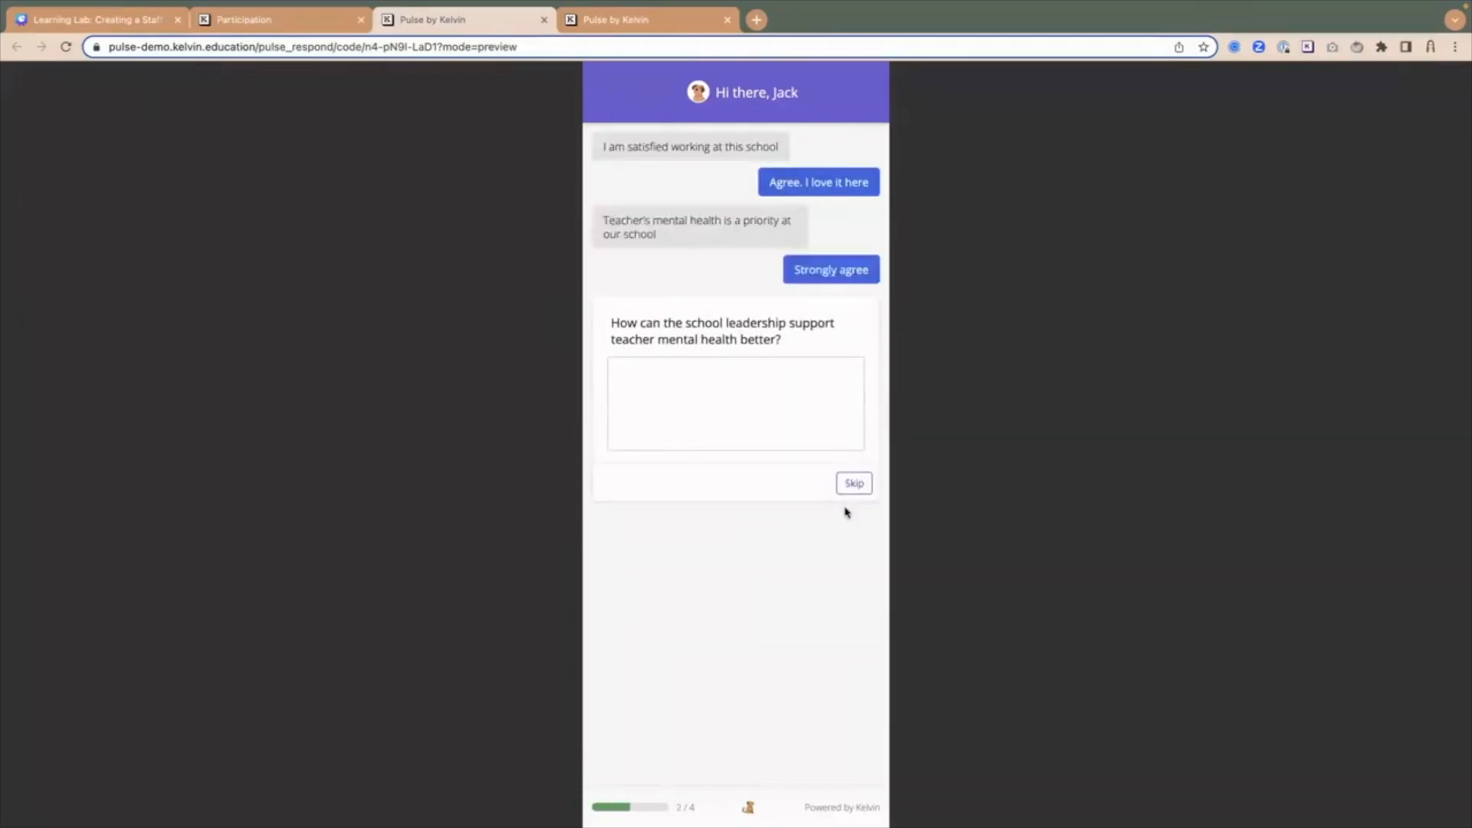
{"action": "left_click", "coordinate": [723, 405]}
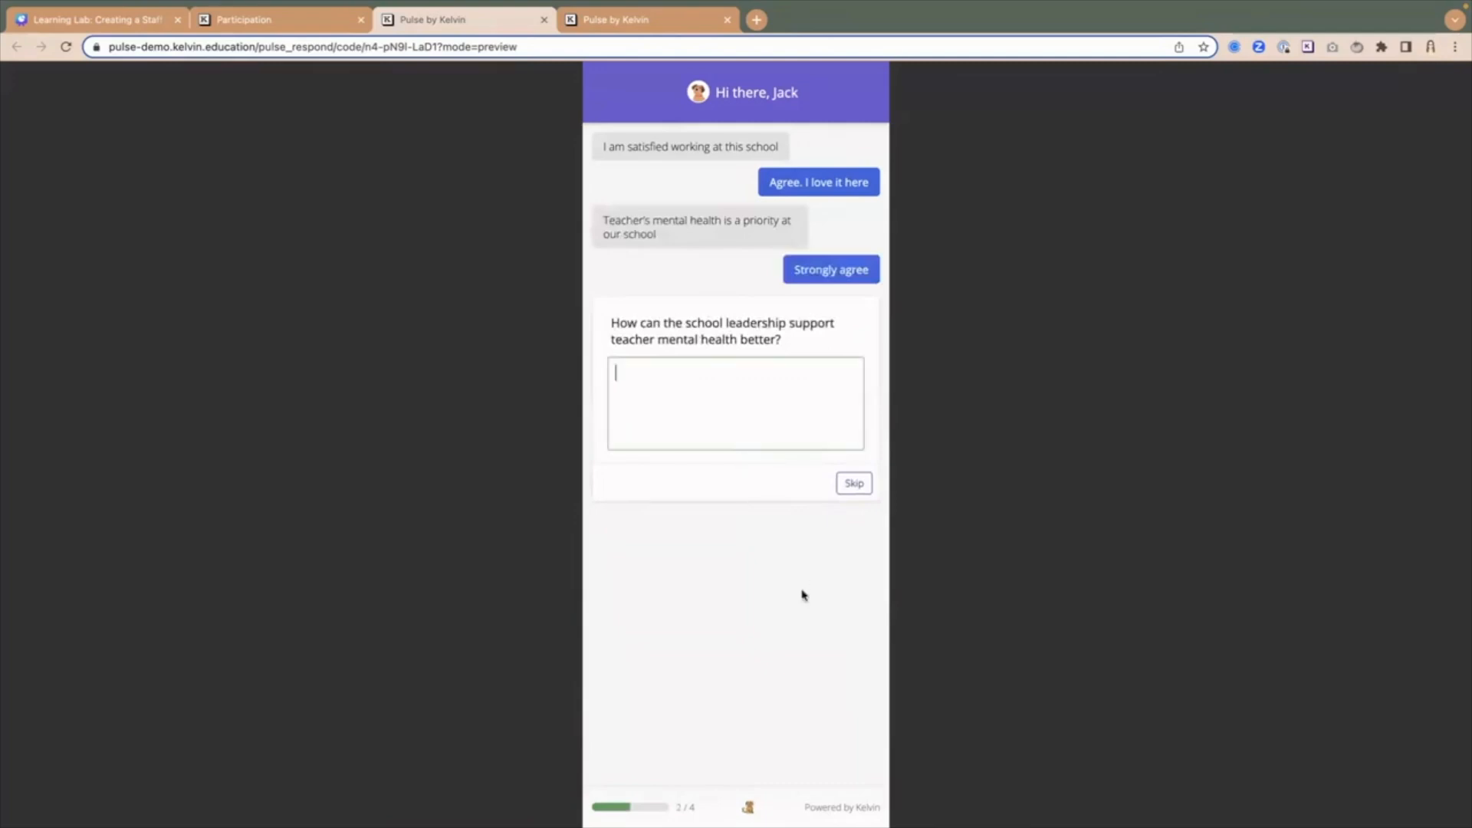
{"action": "left_click", "coordinate": [852, 483]}
{"action": "left_click", "coordinate": [722, 464]}
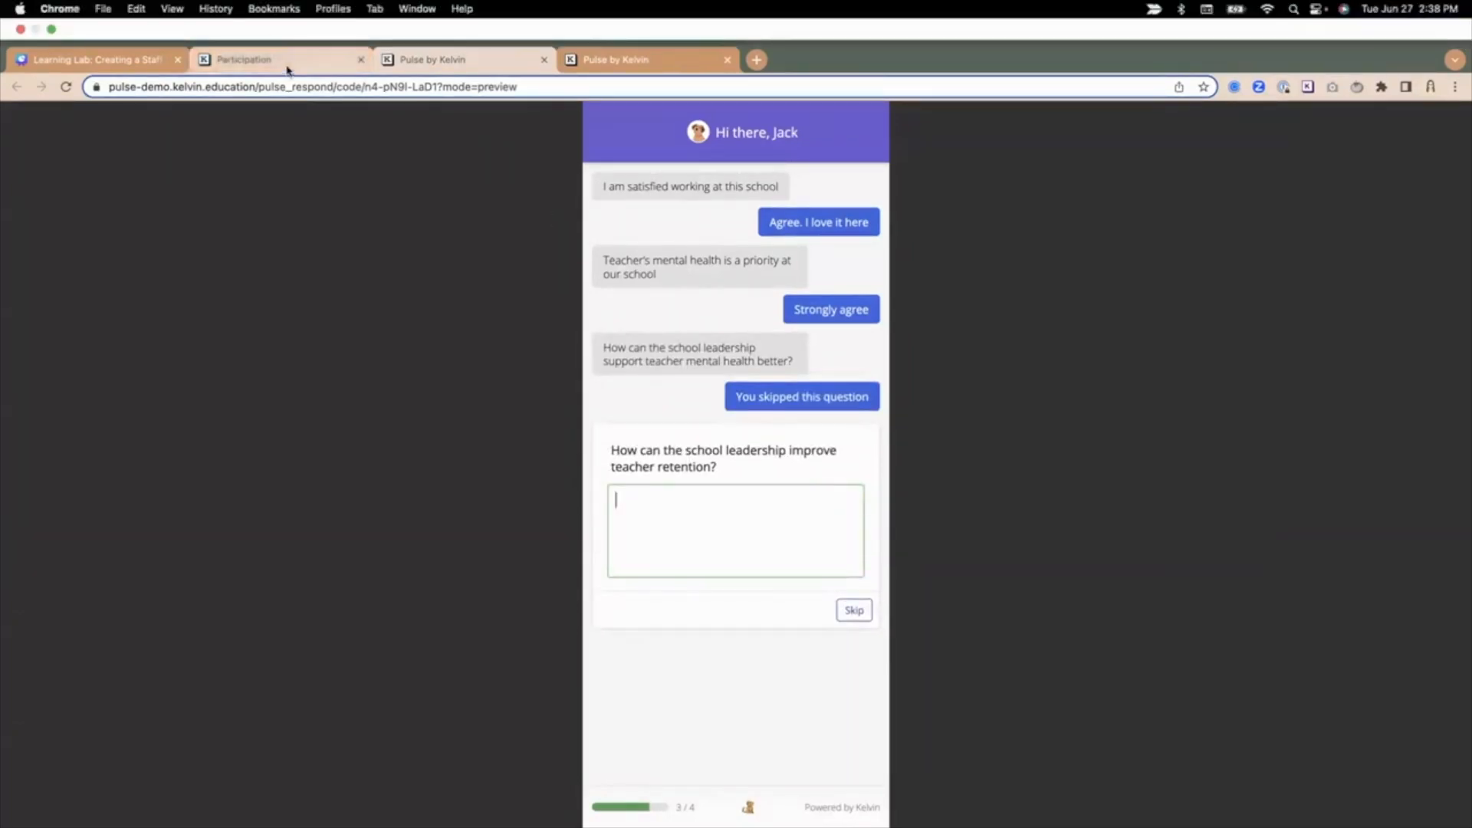
Return to the Participation report, close the staff member's card and look over the respondents' statuses
{"action": "left_click", "coordinate": [287, 68]}
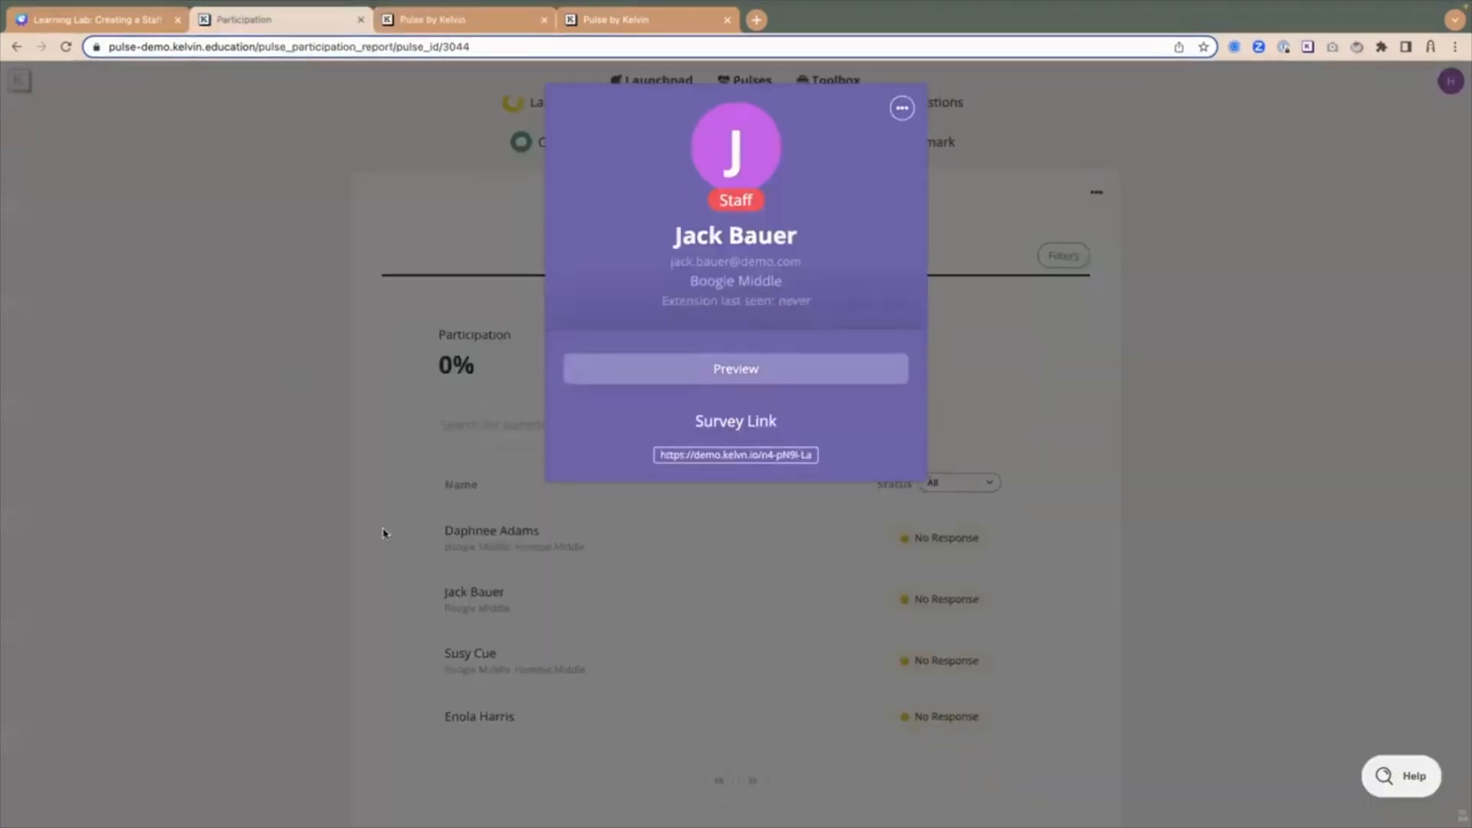
{"action": "left_click", "coordinate": [383, 533]}
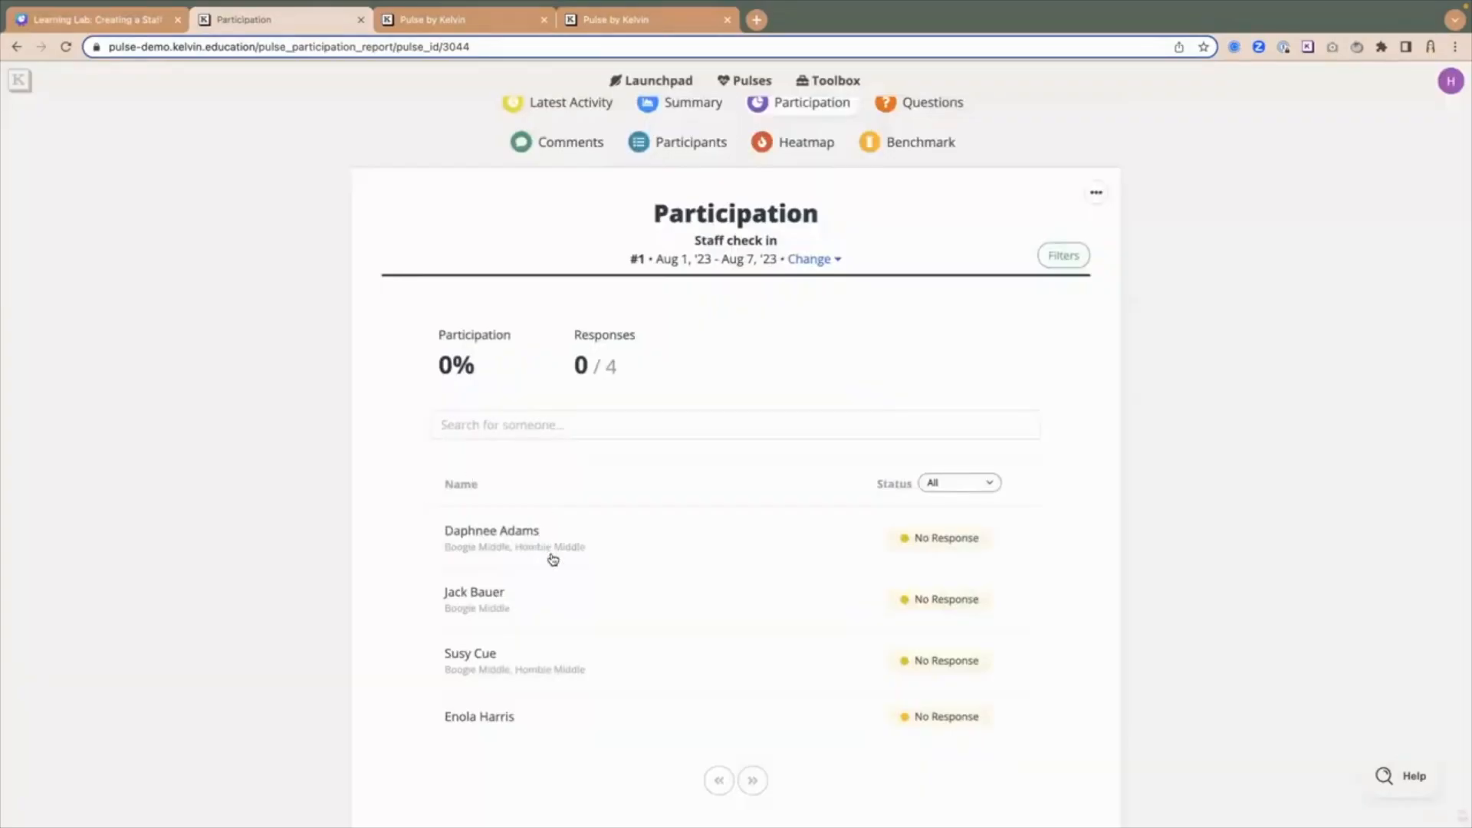
{"action": "scroll", "coordinate": [569, 548], "scroll_direction": "down", "scroll_amount": 2}
{"action": "scroll", "coordinate": [571, 550], "scroll_direction": "up", "scroll_amount": 1}
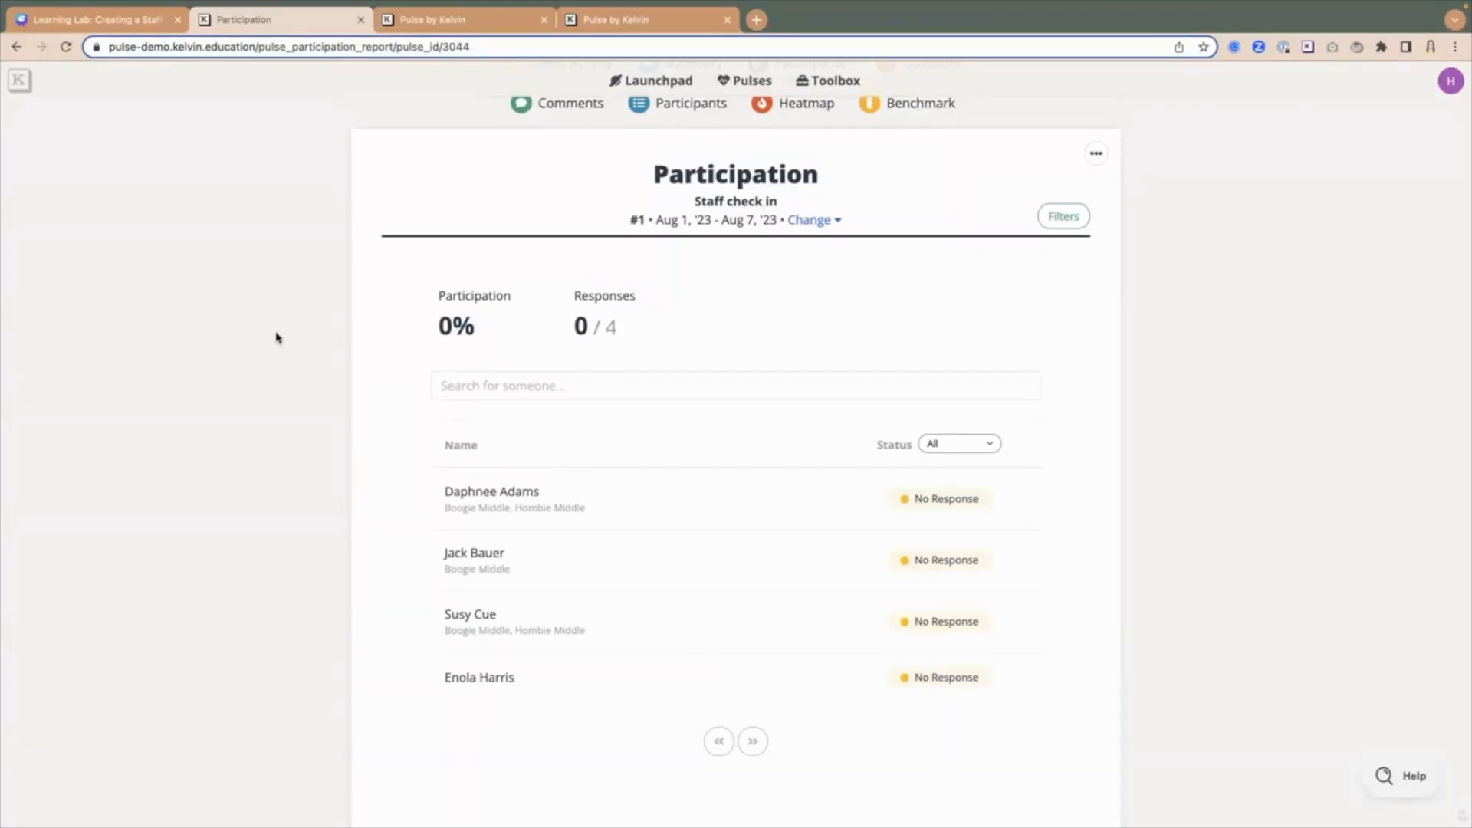
Switch to the Canva presentation and present it full screen from page 4, Kelvin Resources
{"action": "left_click", "coordinate": [92, 22]}
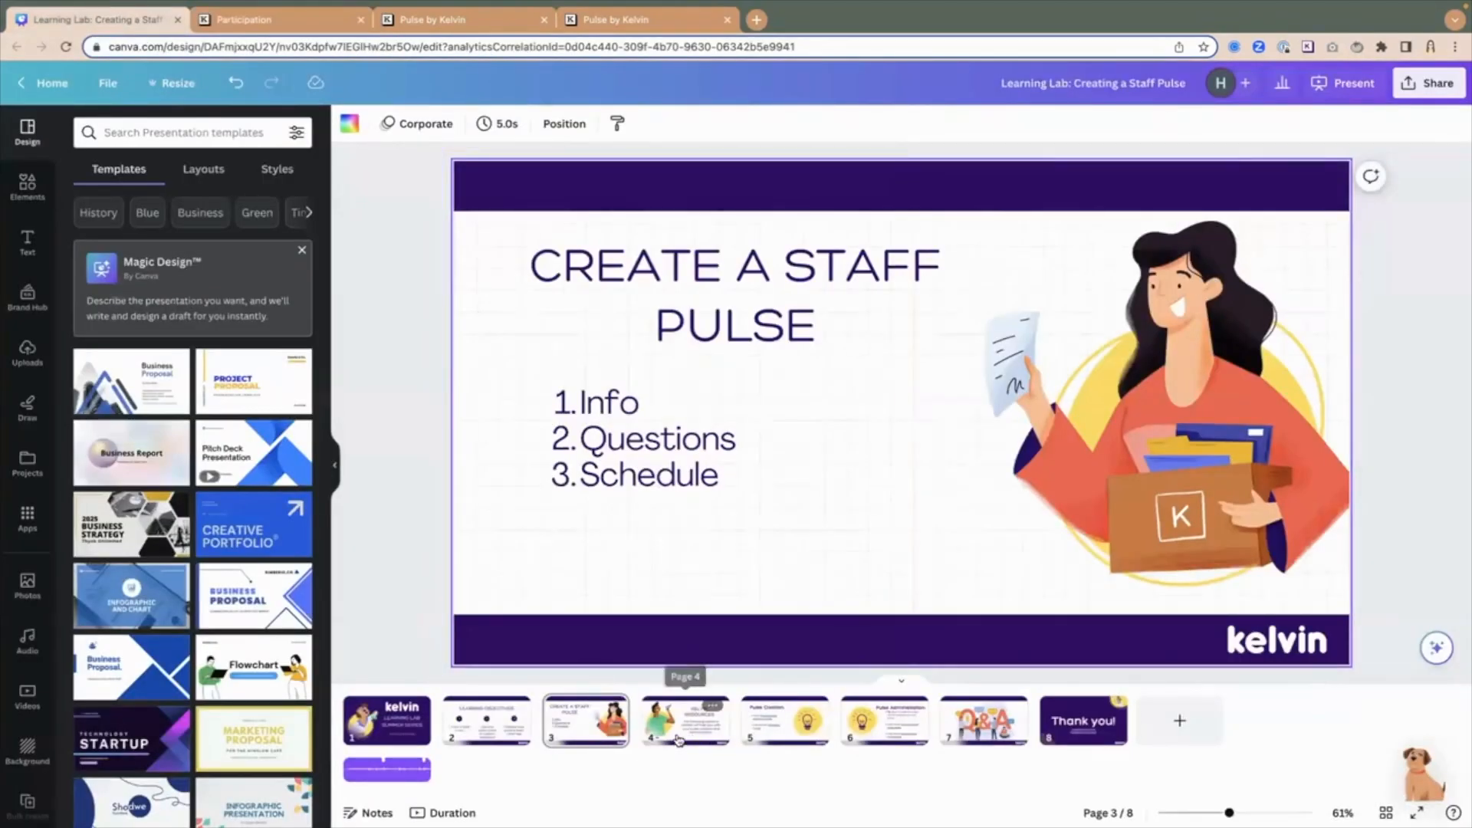
{"action": "left_click", "coordinate": [676, 738]}
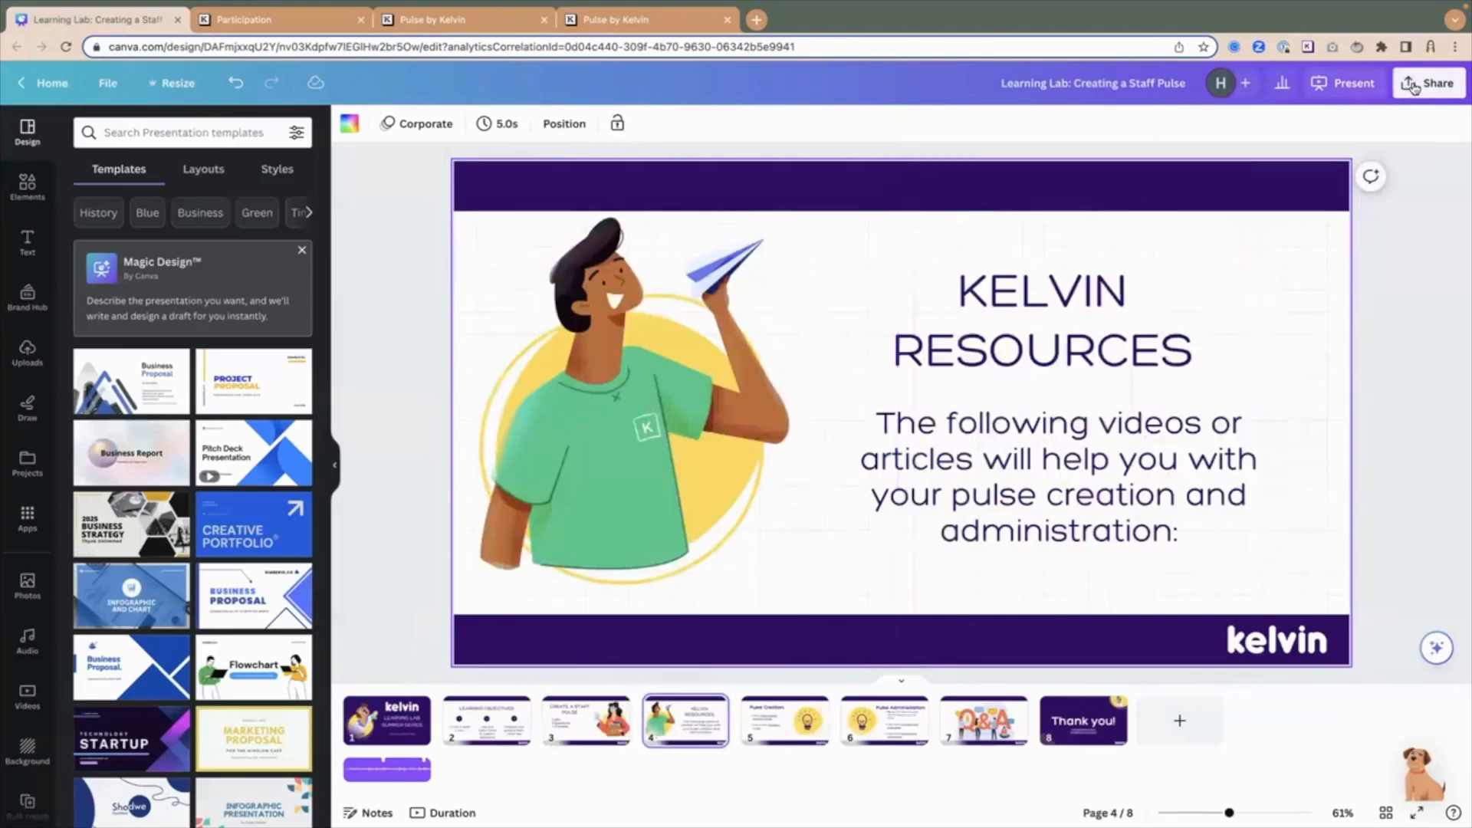
{"action": "left_click", "coordinate": [1334, 84]}
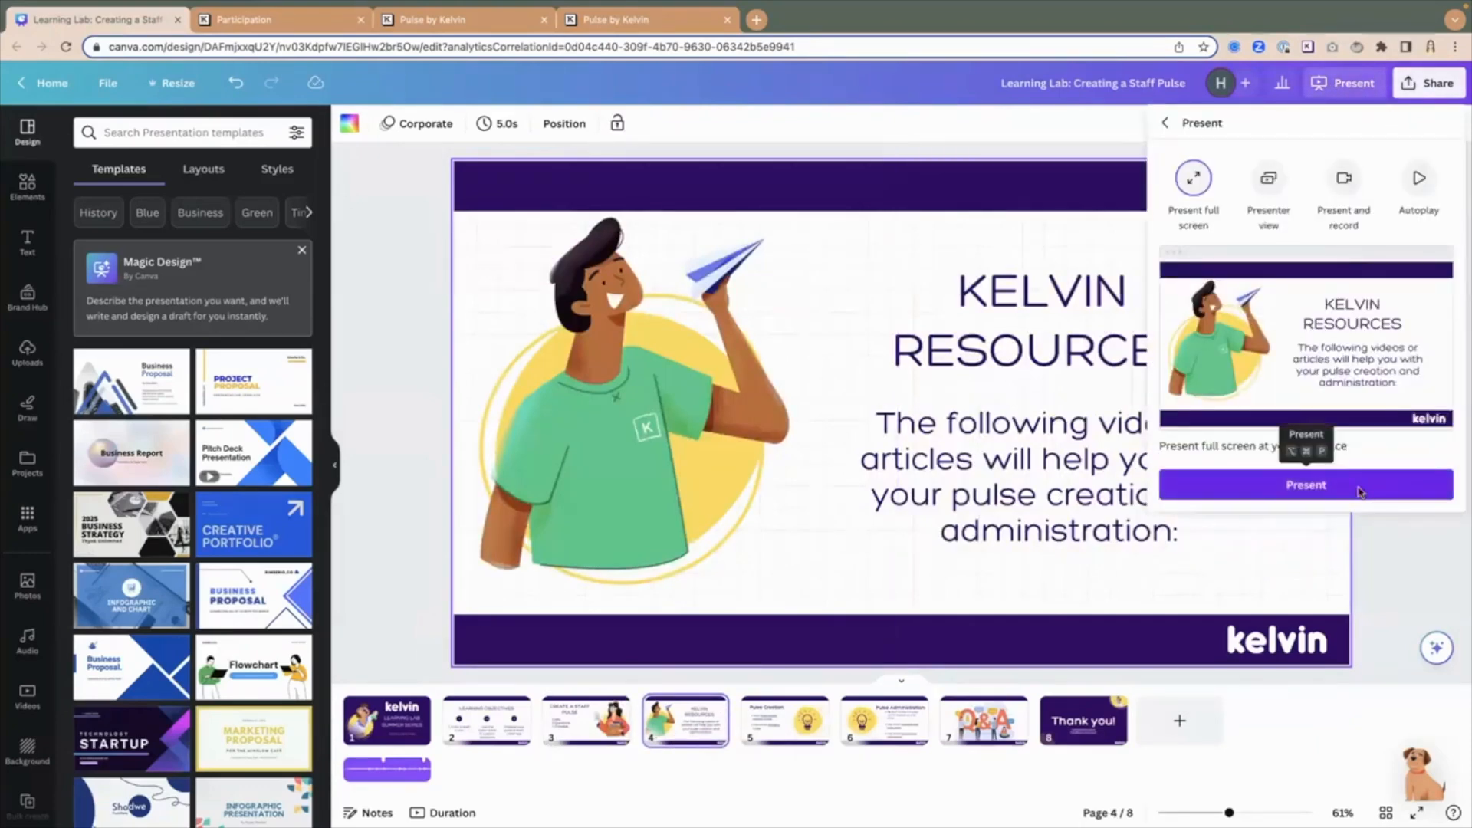
{"action": "left_click", "coordinate": [1360, 486]}
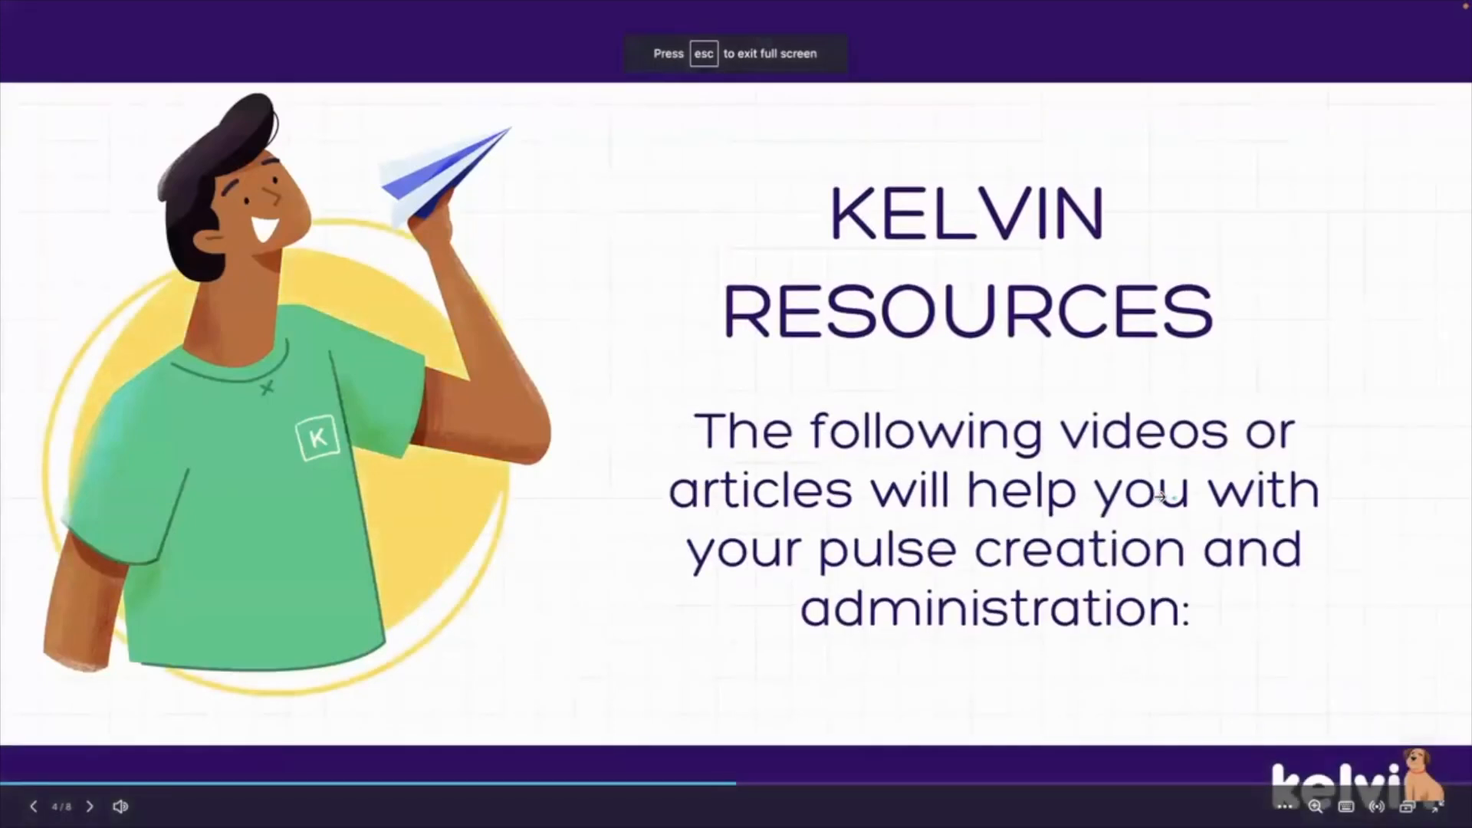